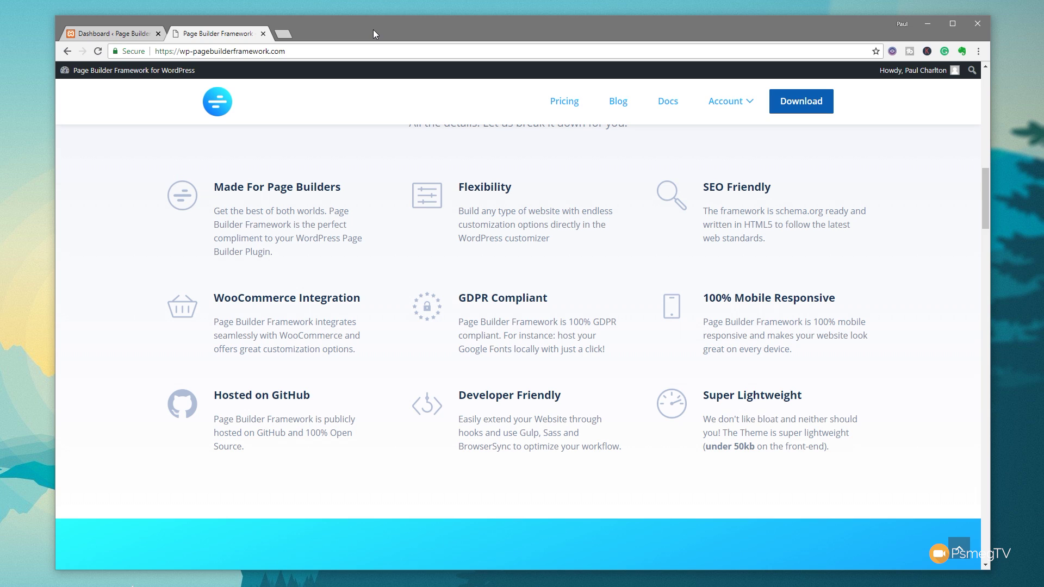
Step: Switch to the WordPress dashboard, open the theme customiser and look through the homepage preview
{"action": "left_click", "coordinate": [125, 34]}
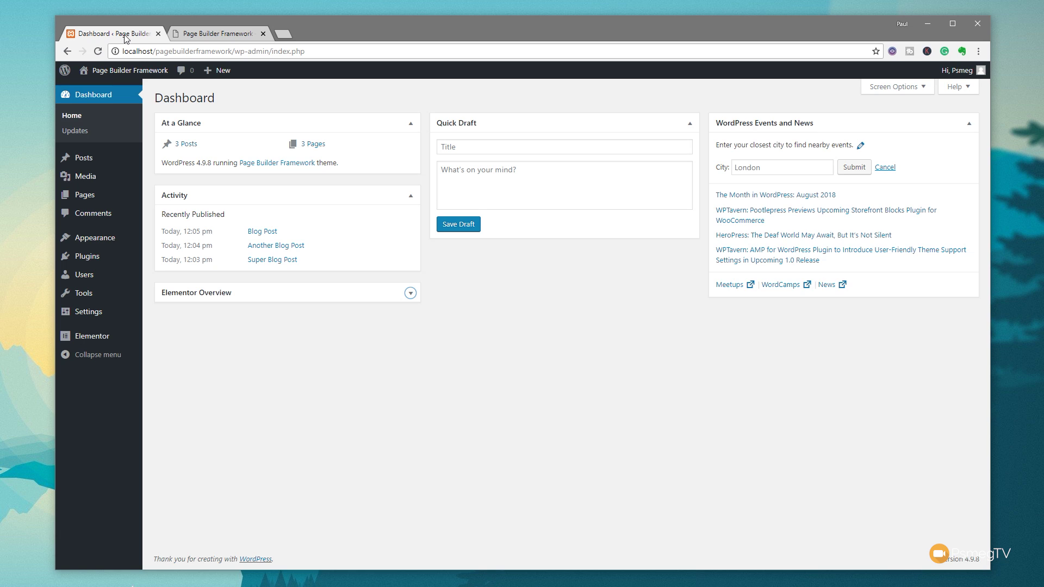
{"action": "mouse_move", "coordinate": [101, 237]}
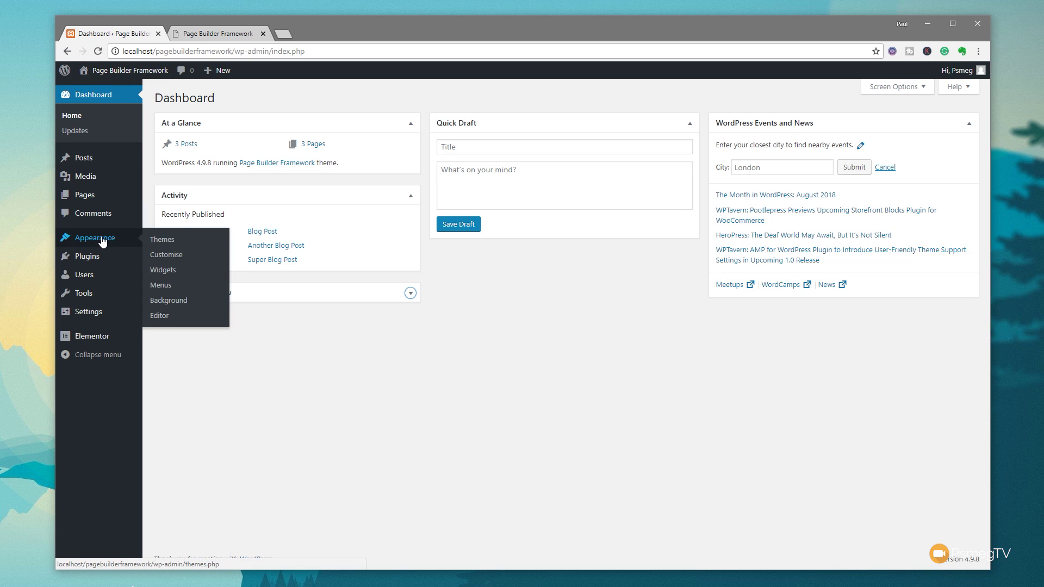
{"action": "left_click", "coordinate": [168, 255]}
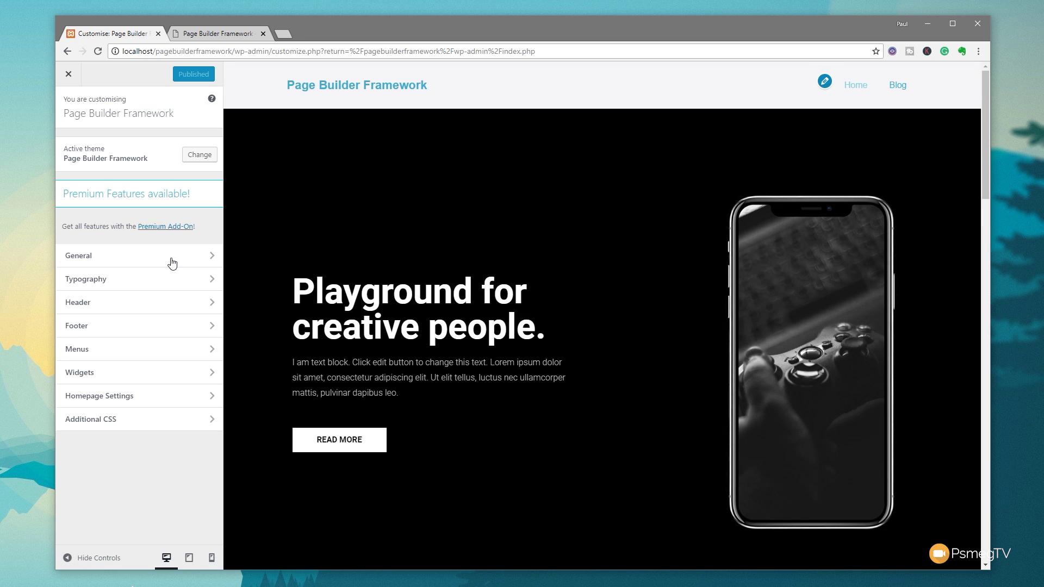
{"action": "scroll", "coordinate": [579, 354], "scroll_direction": "down", "scroll_amount": 12}
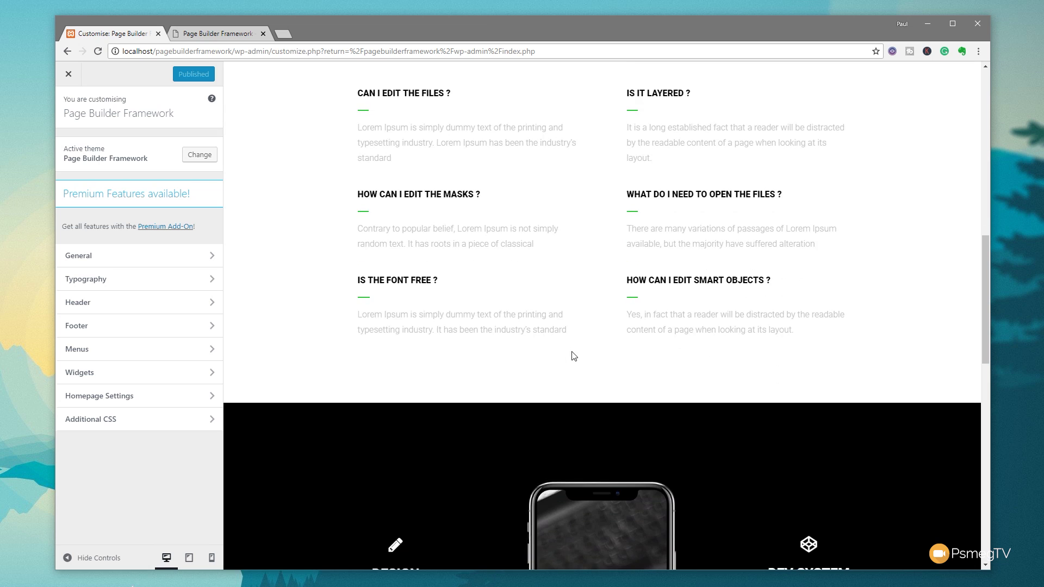
{"action": "scroll", "coordinate": [572, 356], "scroll_direction": "down", "scroll_amount": 13}
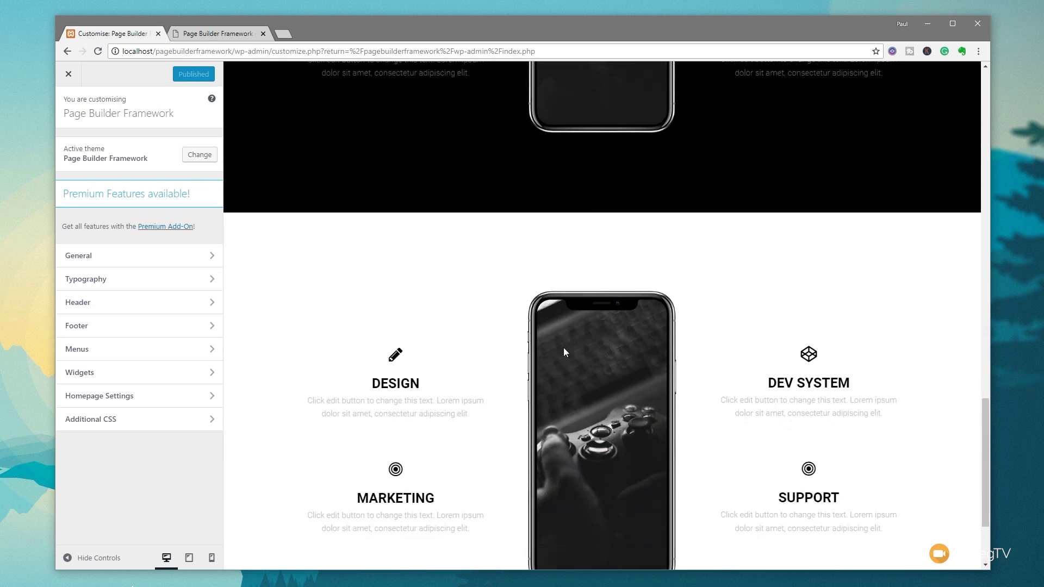
{"action": "scroll", "coordinate": [560, 347], "scroll_direction": "down", "scroll_amount": 3}
{"action": "scroll", "coordinate": [549, 344], "scroll_direction": "up", "scroll_amount": 12}
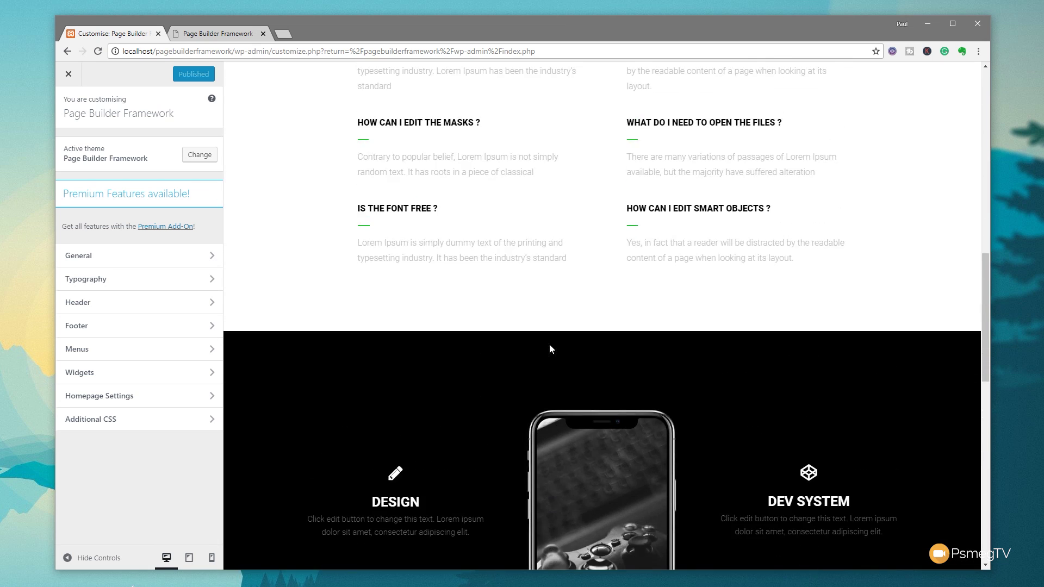
{"action": "scroll", "coordinate": [549, 344], "scroll_direction": "up", "scroll_amount": 10}
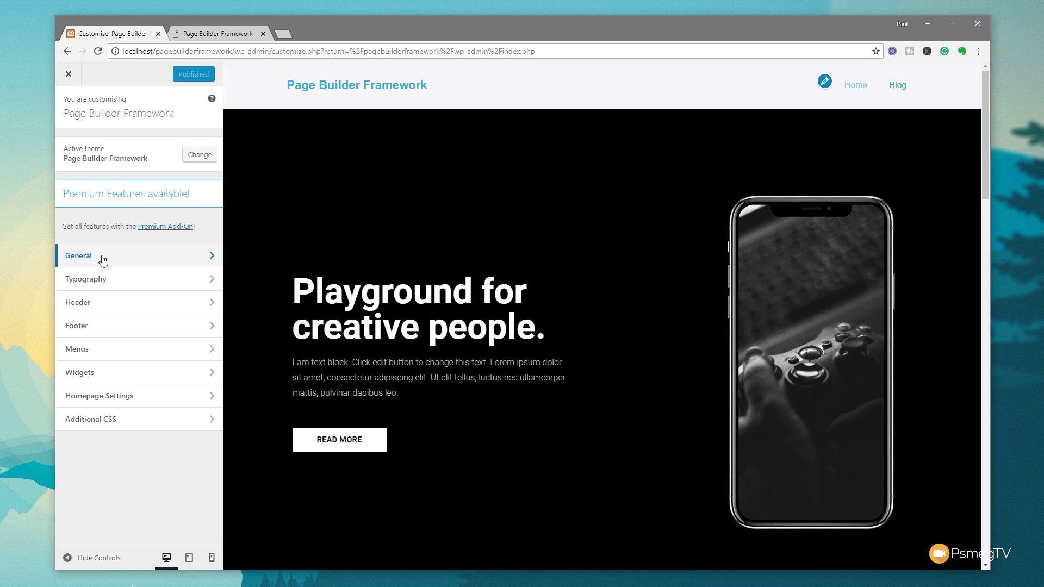
Step: Enable the boxed page layout and its box shadow in the general layout settings
{"action": "left_click", "coordinate": [135, 257]}
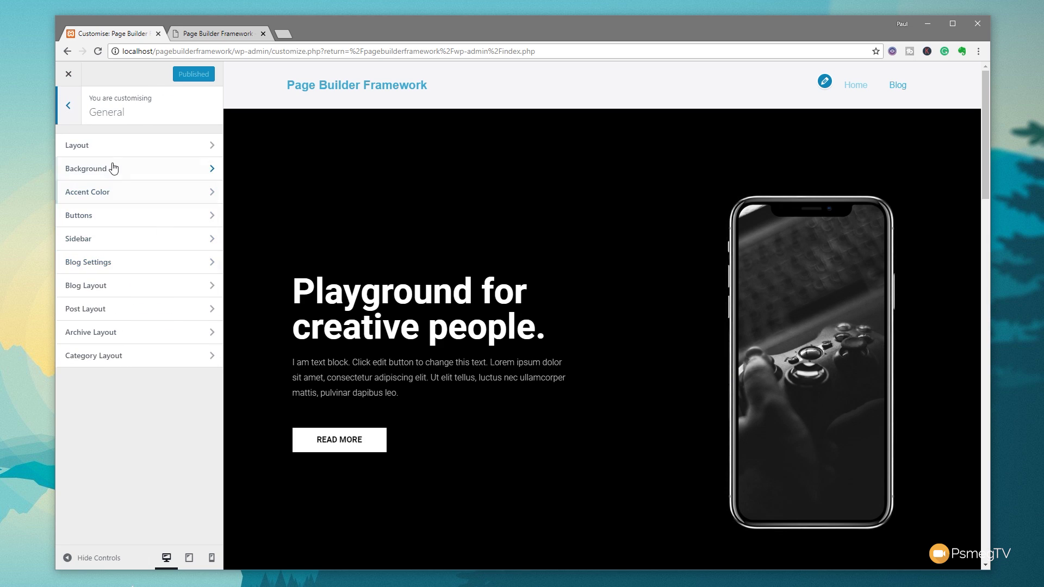
{"action": "left_click", "coordinate": [138, 152]}
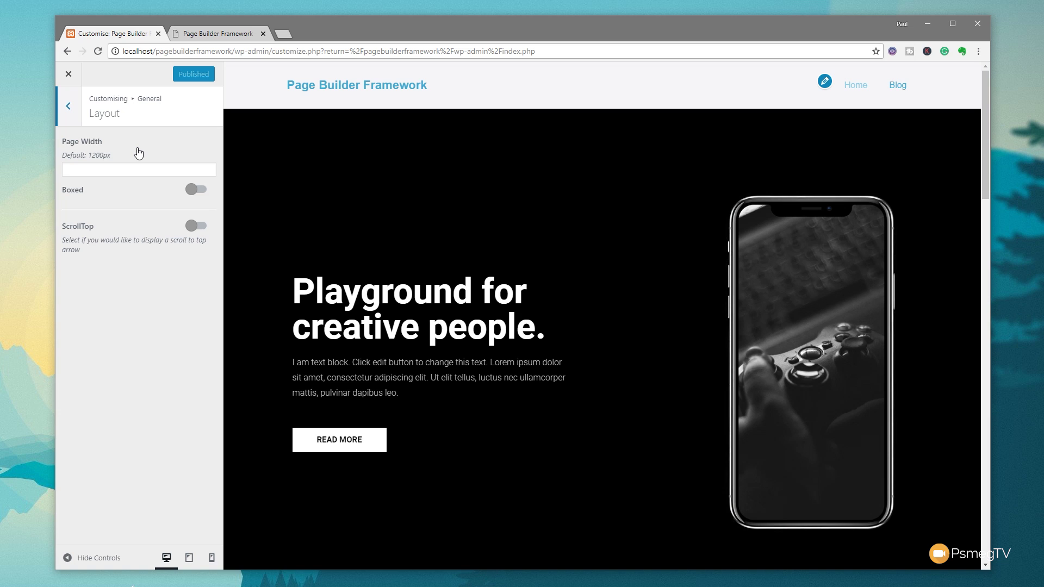
{"action": "left_click", "coordinate": [203, 191]}
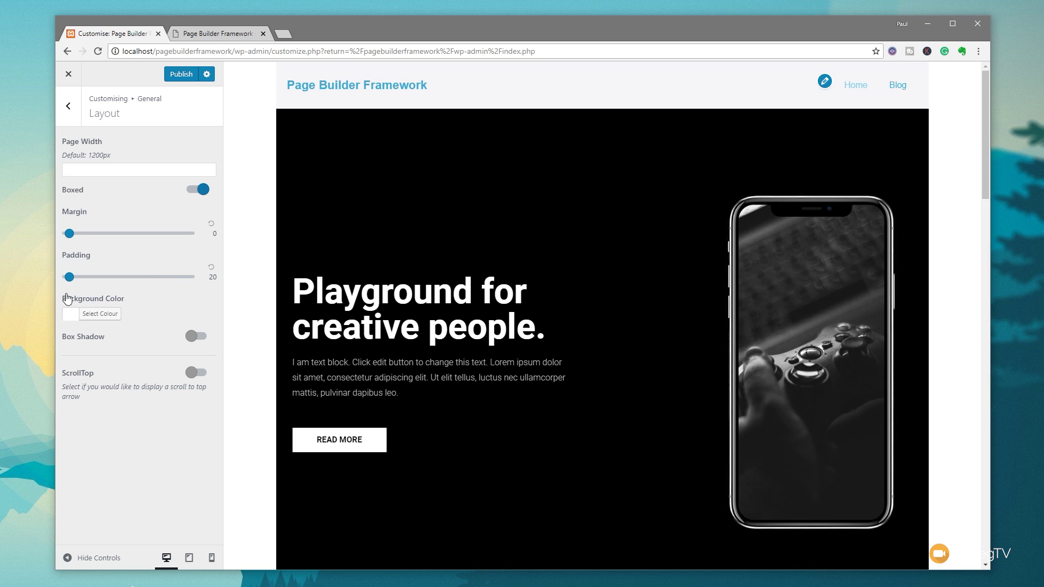
{"action": "left_click", "coordinate": [197, 337]}
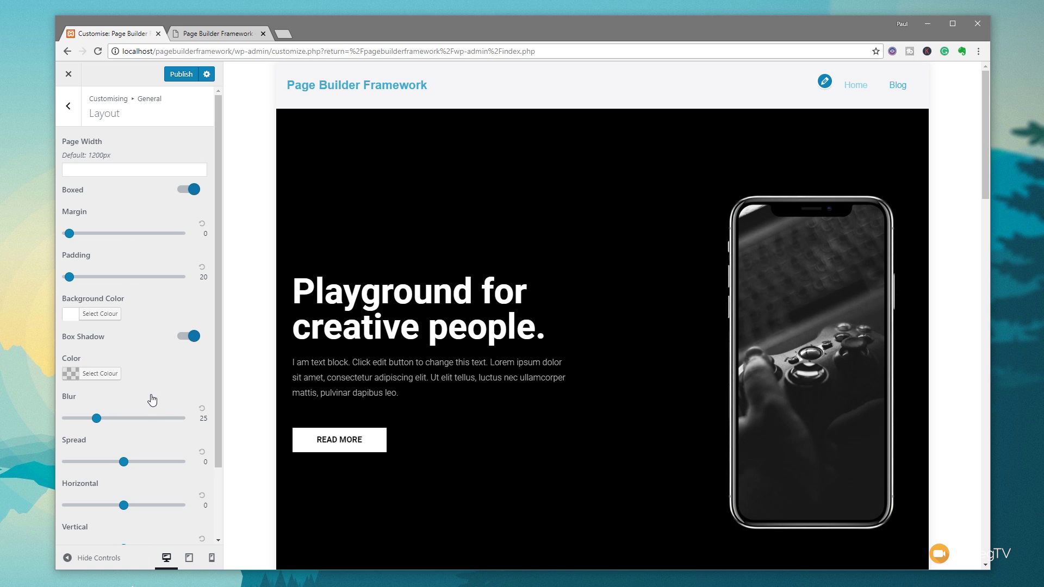
Step: Set the boxed layout's shadow spread to 14 and blur to 17, and return to the general settings
{"action": "scroll", "coordinate": [145, 383], "scroll_direction": "down", "scroll_amount": 3}
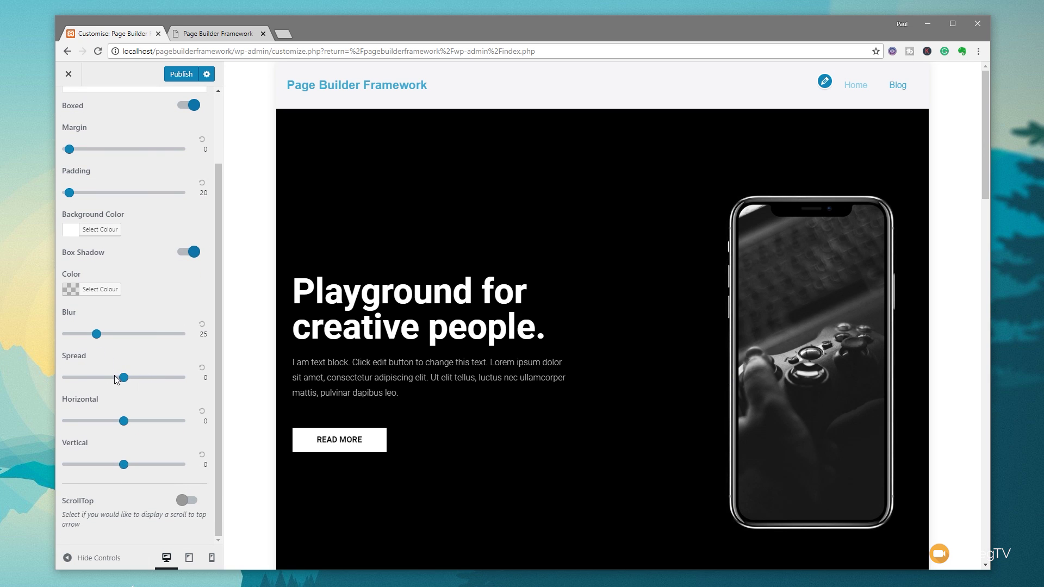
{"action": "left_click_drag", "start_coordinate": [127, 383], "coordinate": [142, 383]}
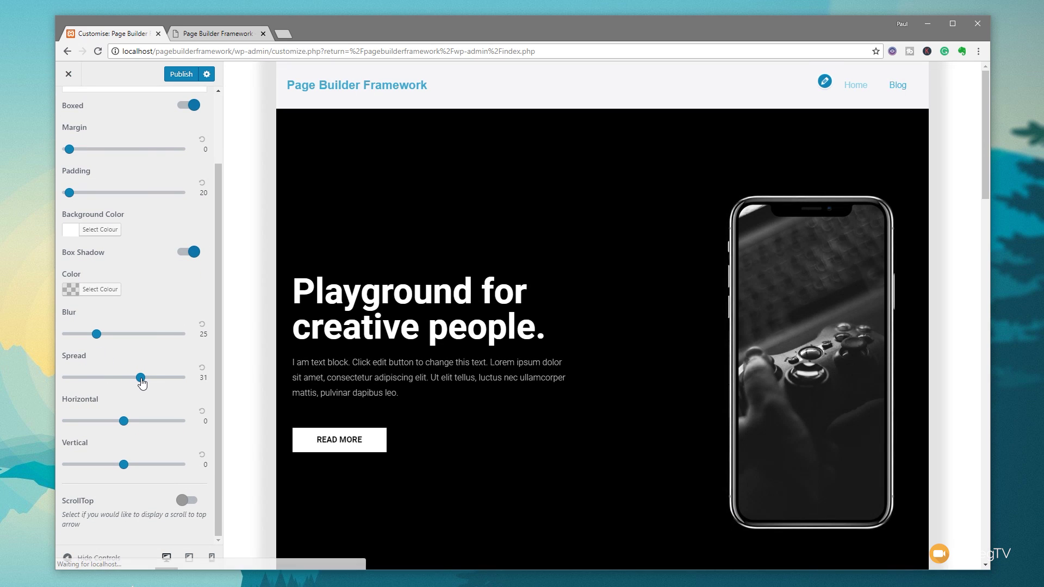
{"action": "left_click_drag", "start_coordinate": [97, 336], "coordinate": [83, 337]}
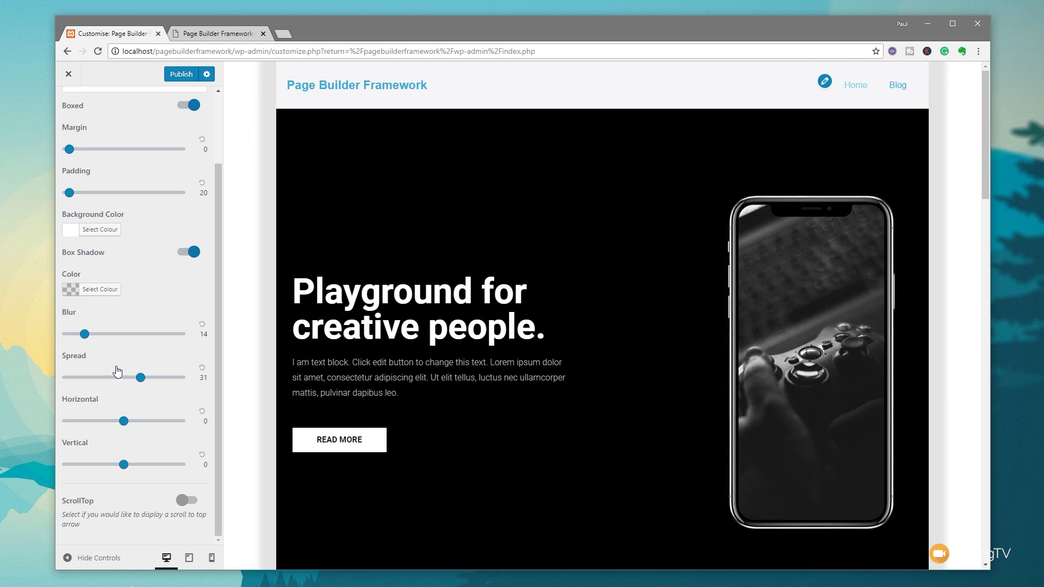
{"action": "left_click_drag", "start_coordinate": [144, 384], "coordinate": [136, 383]}
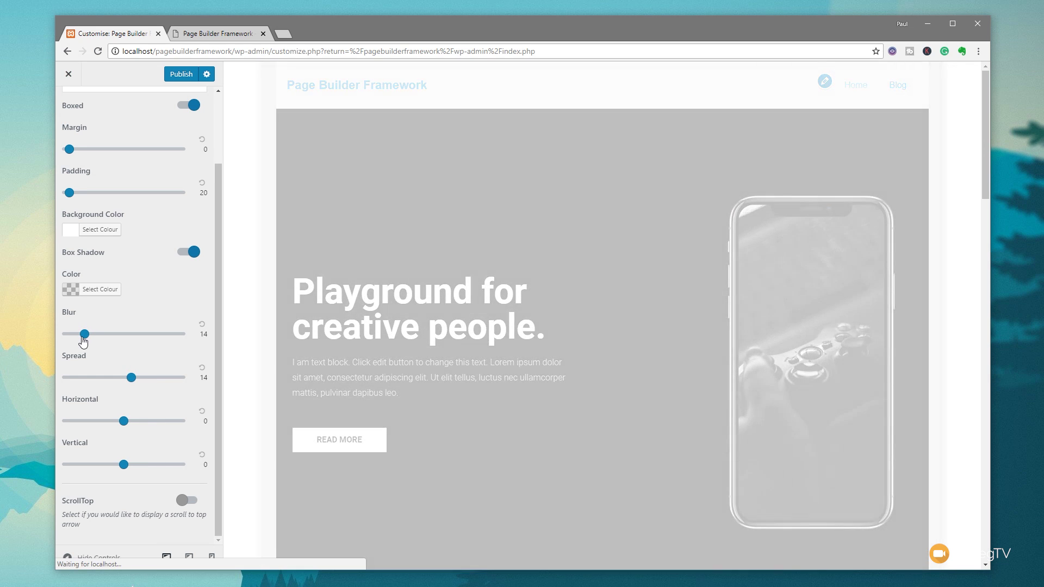
{"action": "left_click_drag", "start_coordinate": [85, 339], "coordinate": [90, 342]}
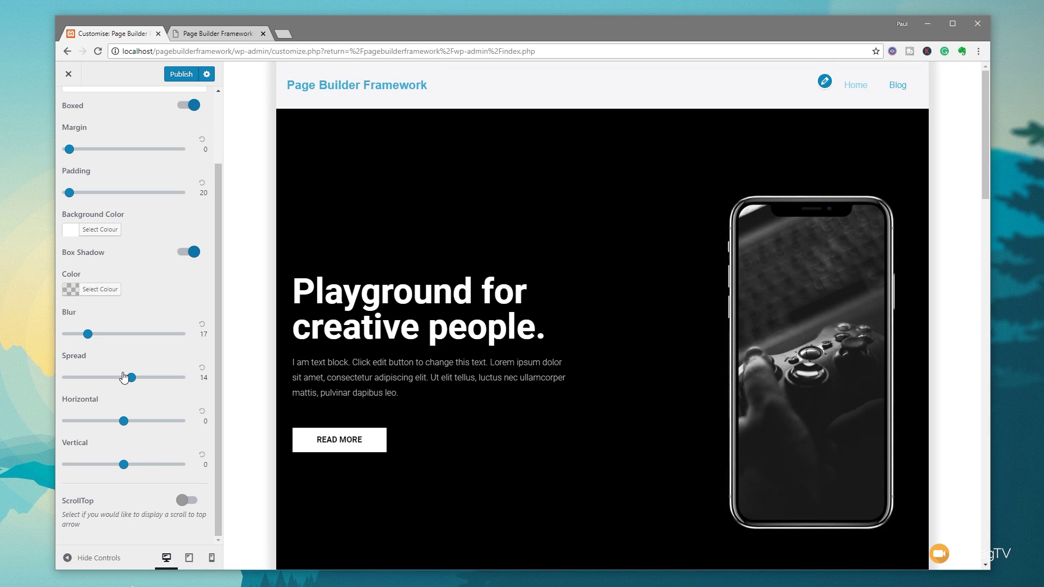
{"action": "scroll", "coordinate": [124, 377], "scroll_direction": "up", "scroll_amount": 5}
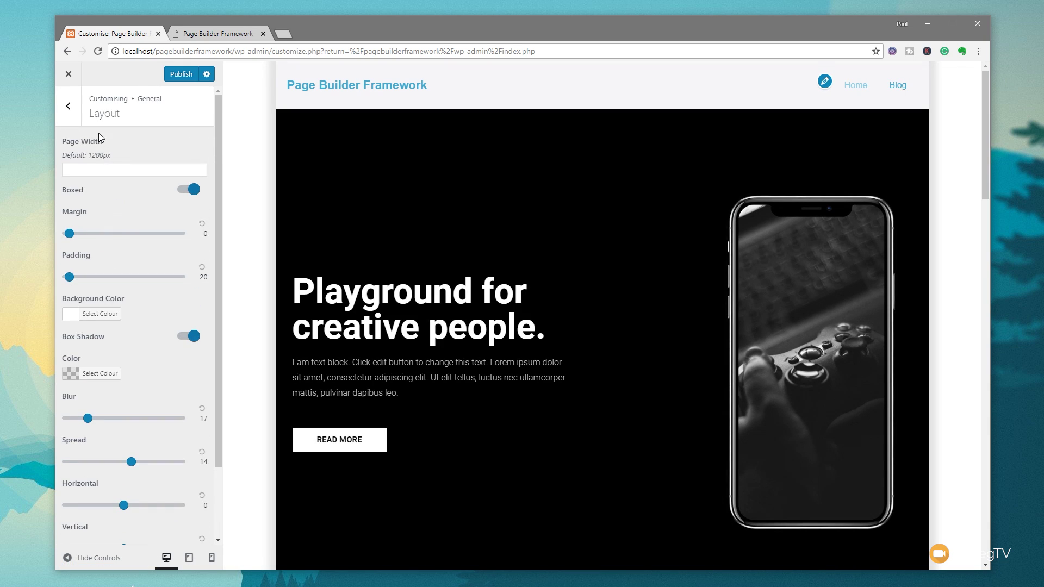
{"action": "left_click", "coordinate": [69, 106]}
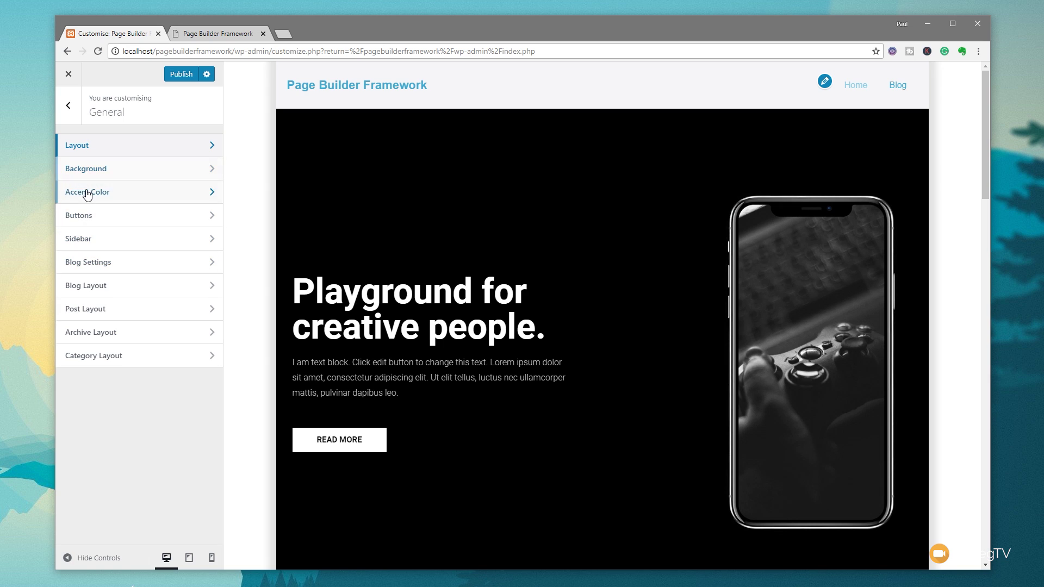
Step: Review the general options for the sidebar and the blog settings
{"action": "left_click", "coordinate": [106, 239]}
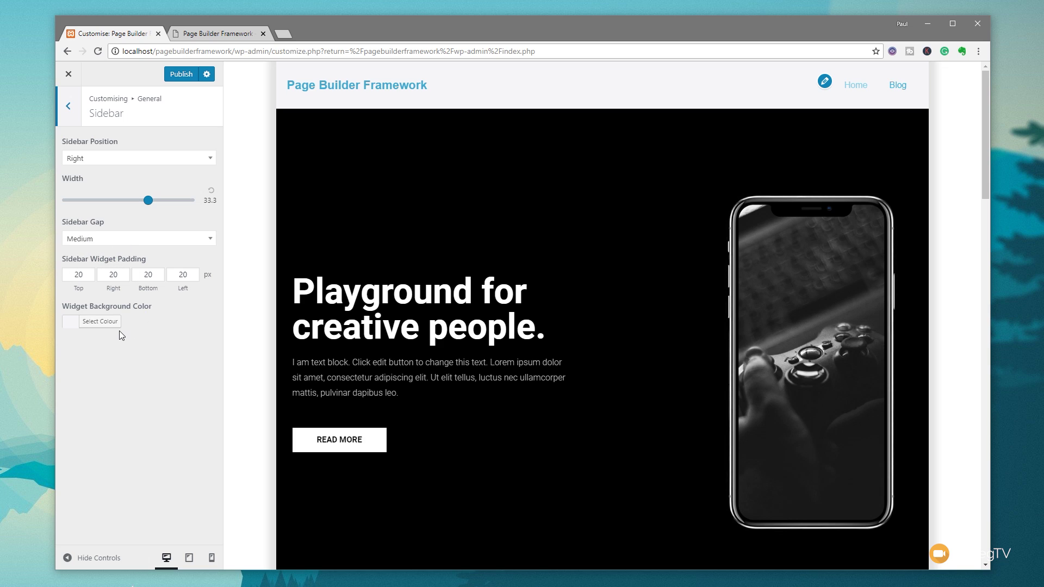
{"action": "left_click", "coordinate": [69, 107]}
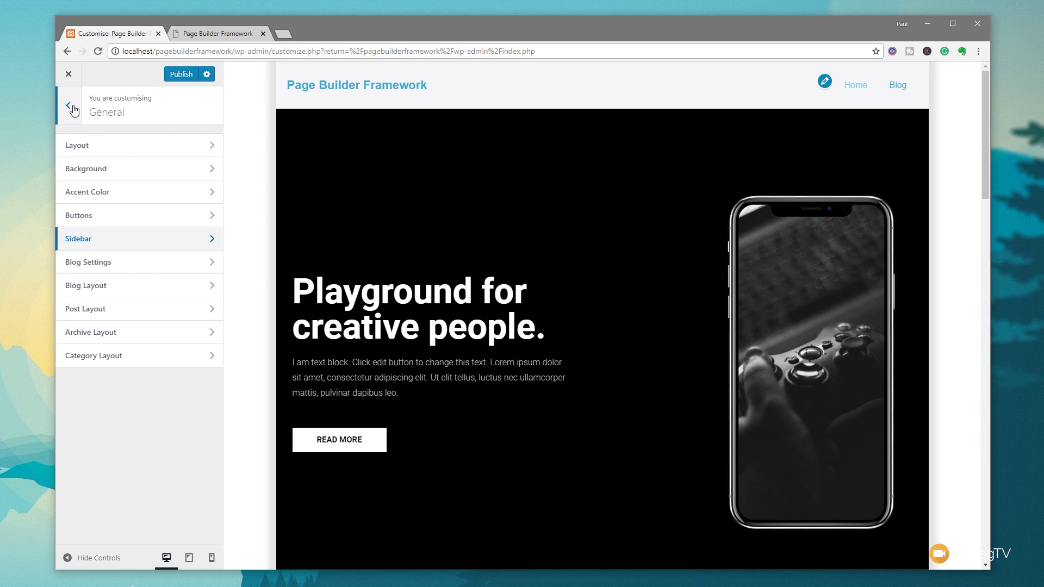
{"action": "left_click", "coordinate": [87, 263]}
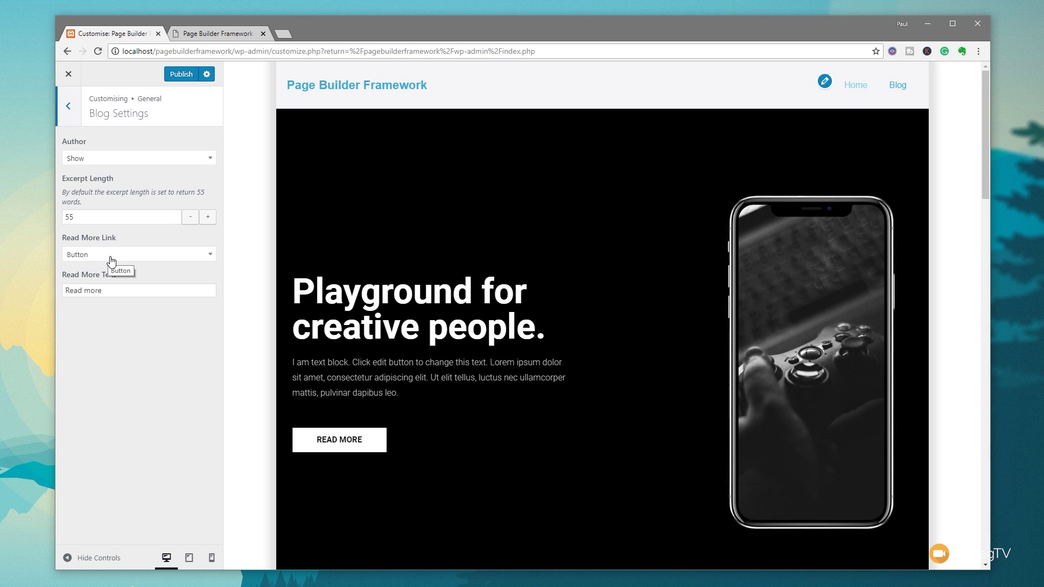
{"action": "left_click", "coordinate": [69, 106]}
Step: Open the blog layout settings and load the Blog page in the preview to examine its post layout
{"action": "left_click", "coordinate": [84, 285]}
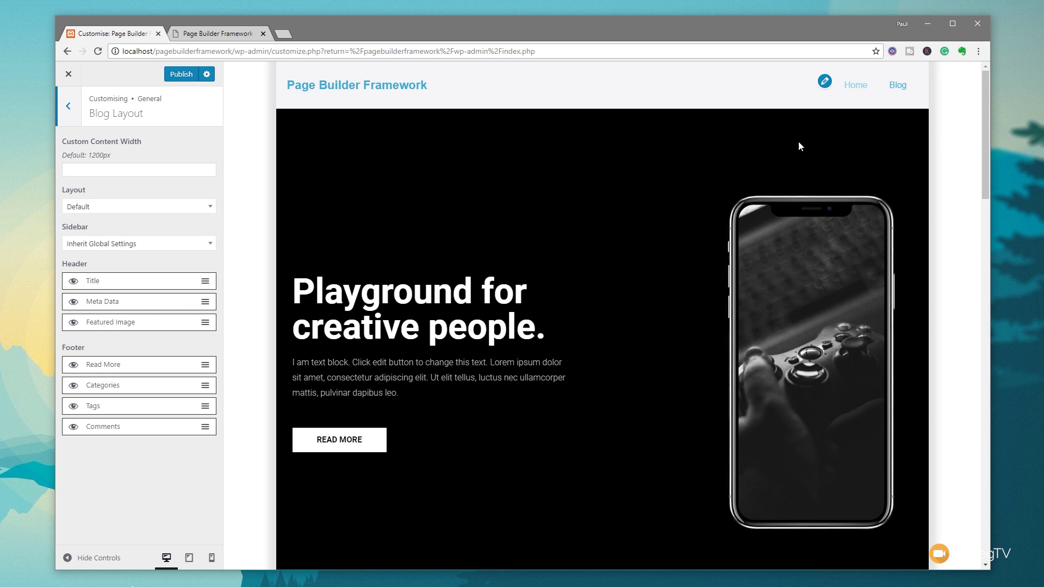
{"action": "left_click", "coordinate": [896, 85]}
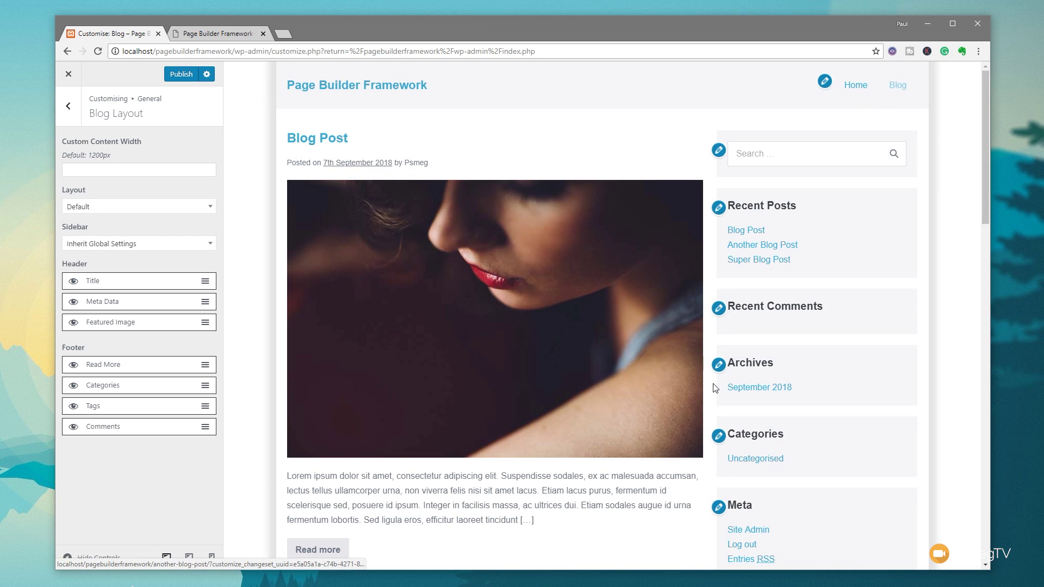
{"action": "scroll", "coordinate": [503, 343], "scroll_direction": "down", "scroll_amount": 2}
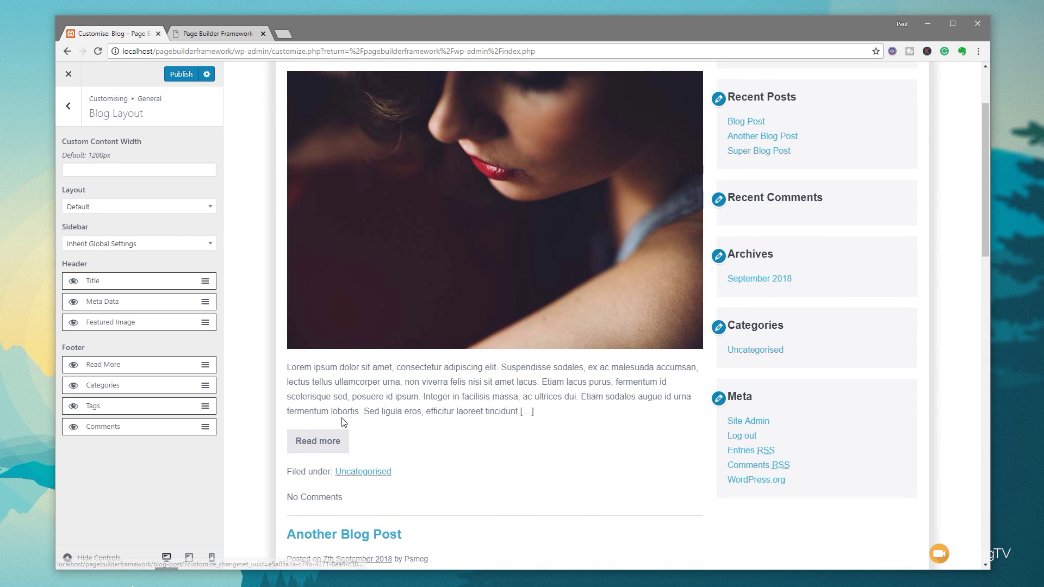
{"action": "scroll", "coordinate": [424, 450], "scroll_direction": "up", "scroll_amount": 1}
{"action": "scroll", "coordinate": [424, 450], "scroll_direction": "up", "scroll_amount": 2}
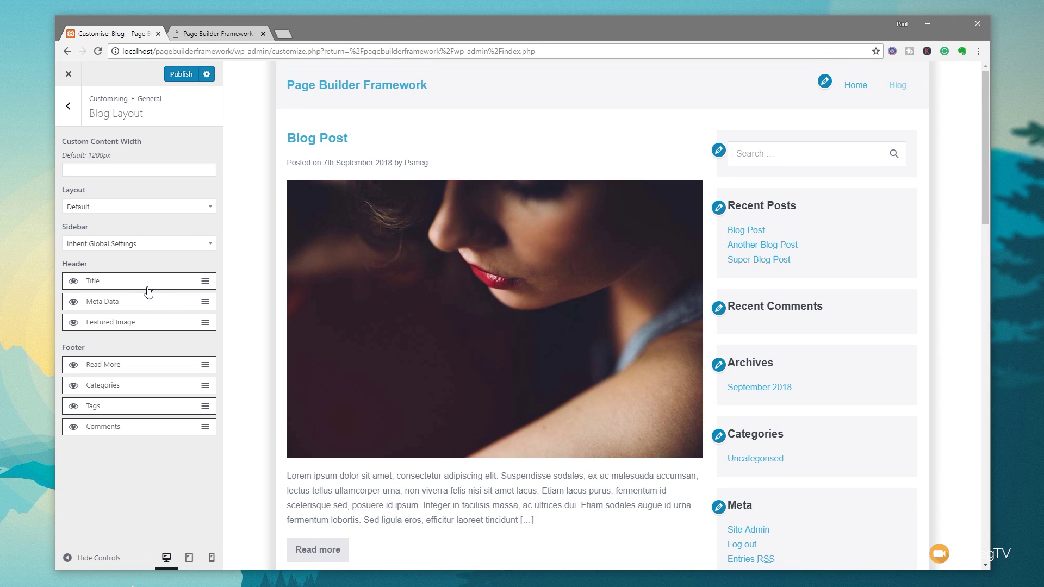
Step: Hide the meta data in the blog layout's header, and try hiding and restoring the title and featured image
{"action": "left_click", "coordinate": [72, 283]}
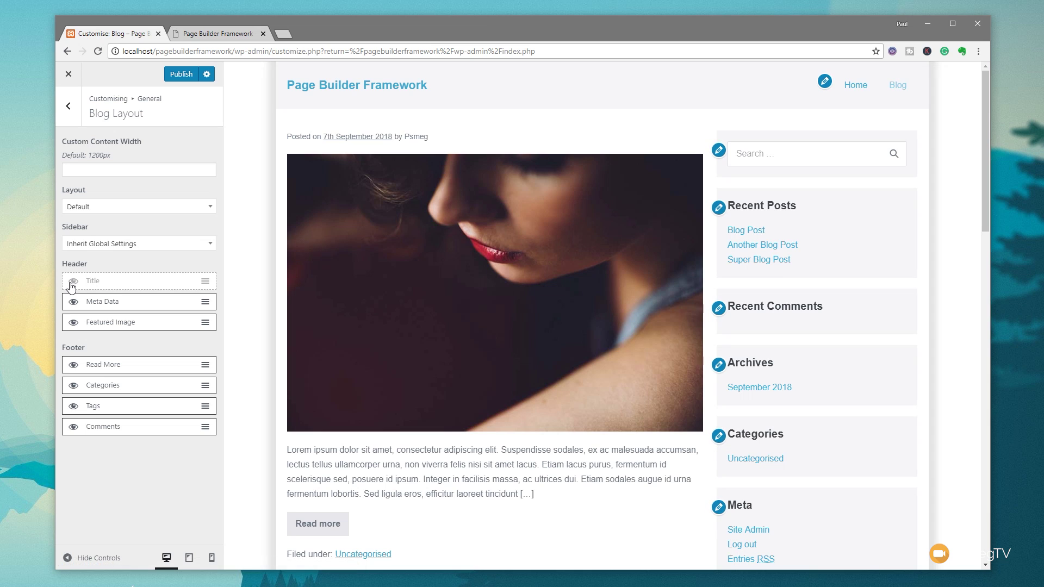
{"action": "left_click", "coordinate": [73, 281]}
{"action": "left_click", "coordinate": [75, 304]}
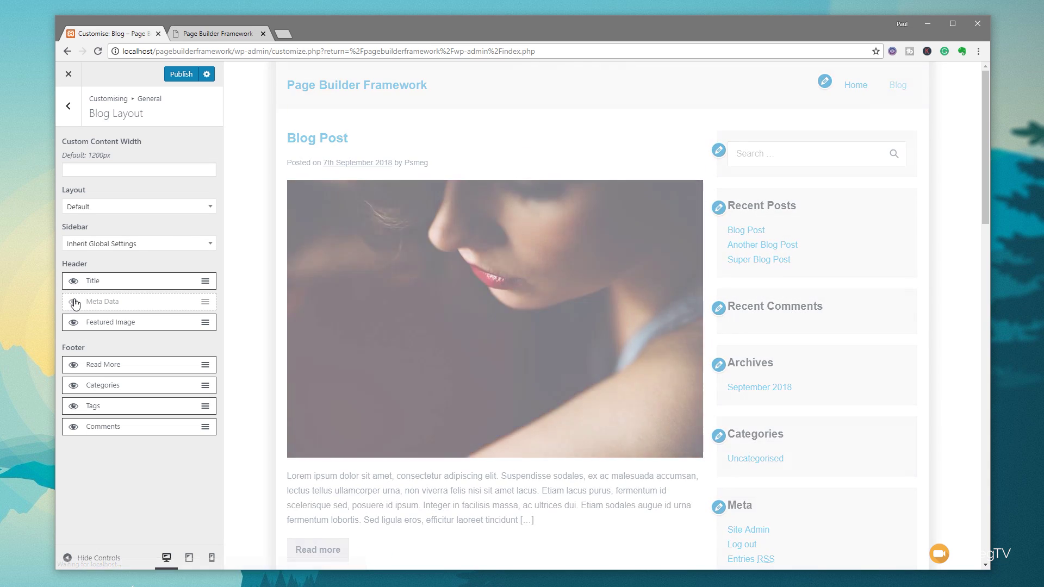
{"action": "left_click", "coordinate": [71, 324]}
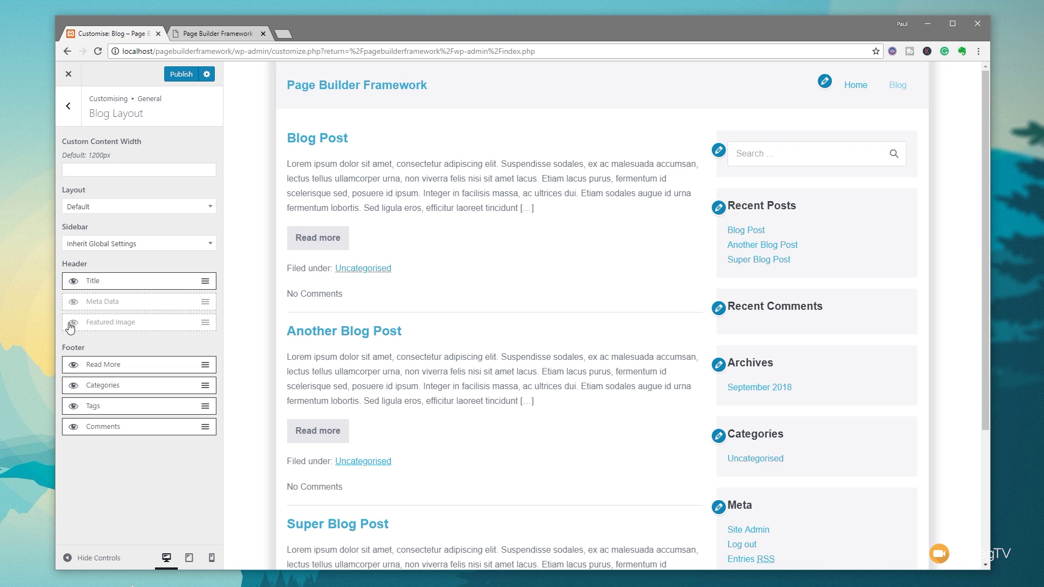
{"action": "left_click", "coordinate": [73, 323]}
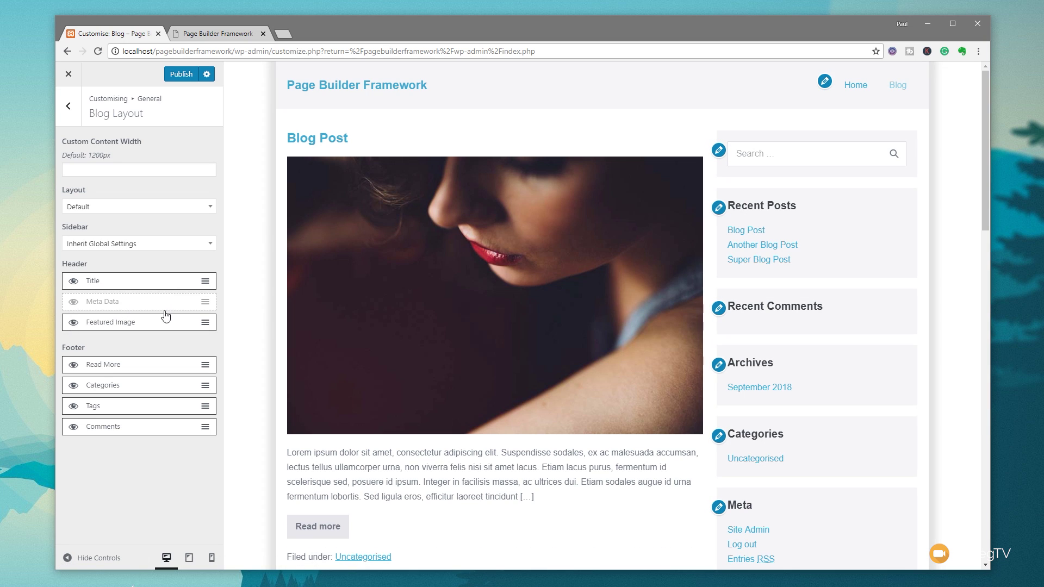
{"action": "left_click", "coordinate": [75, 111]}
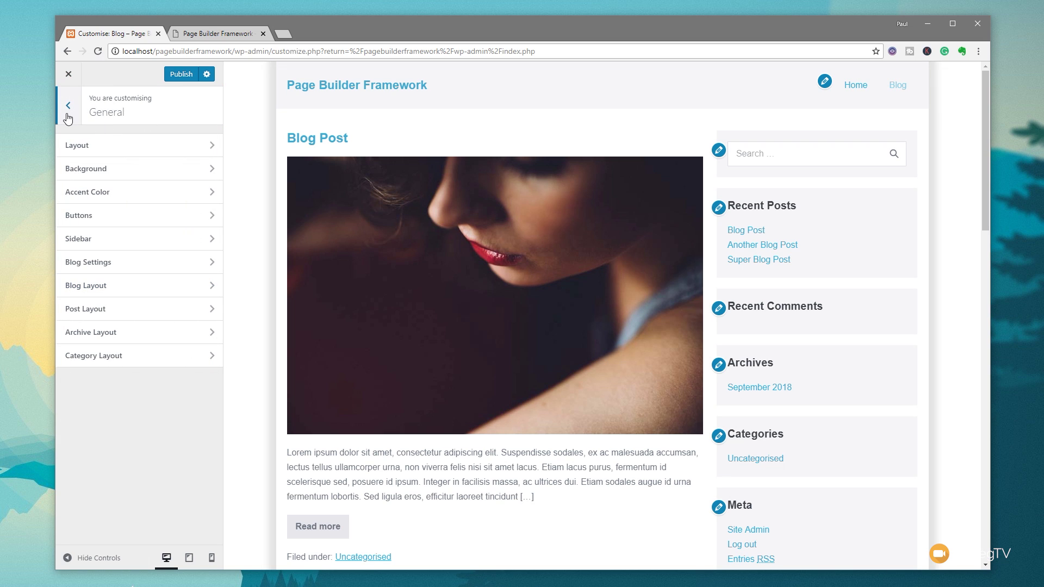
Step: Enable custom font settings for the body text in the typography settings
{"action": "left_click", "coordinate": [67, 116]}
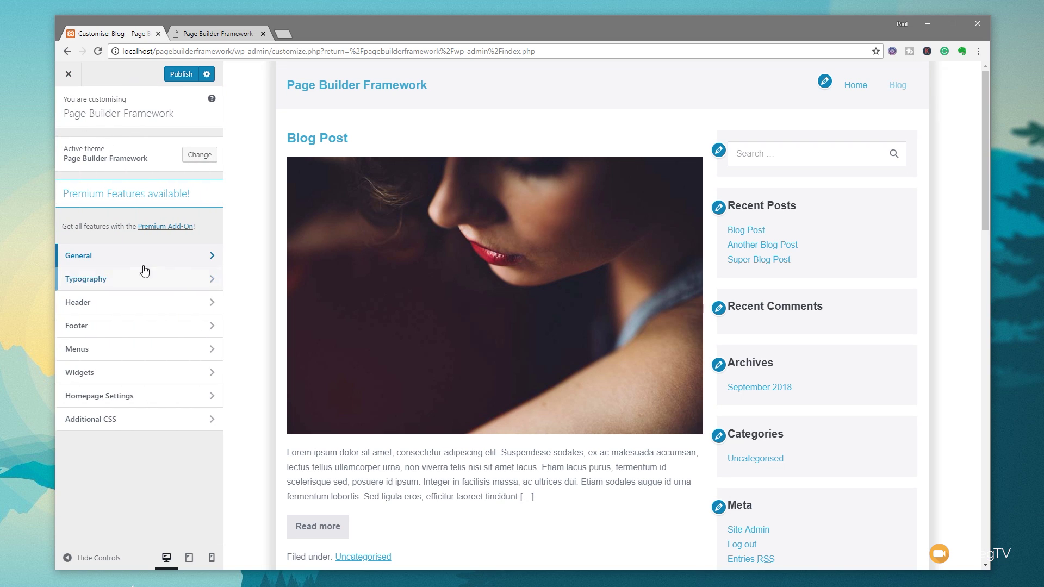
{"action": "left_click", "coordinate": [123, 284]}
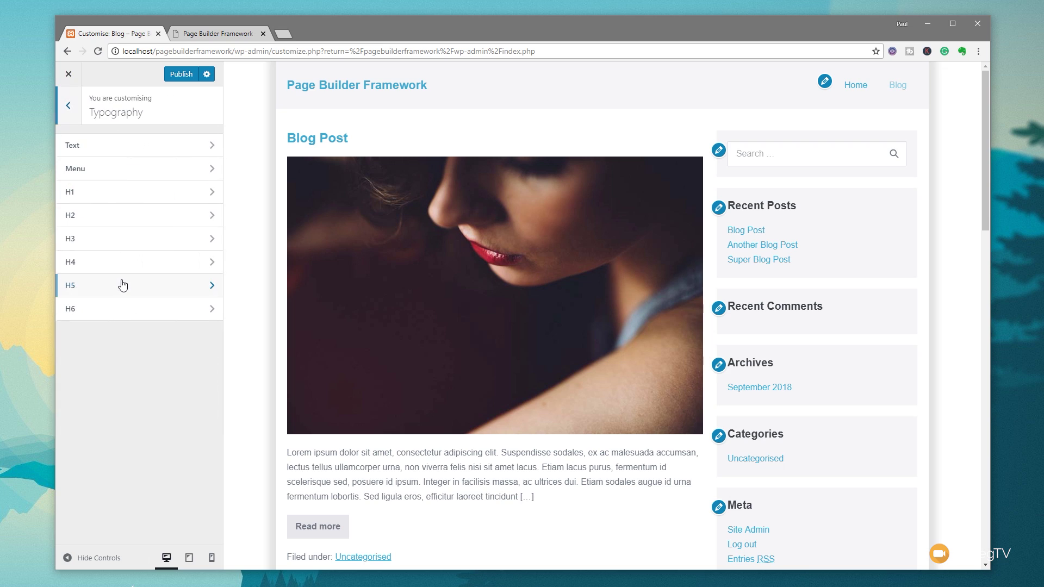
{"action": "left_click", "coordinate": [119, 155]}
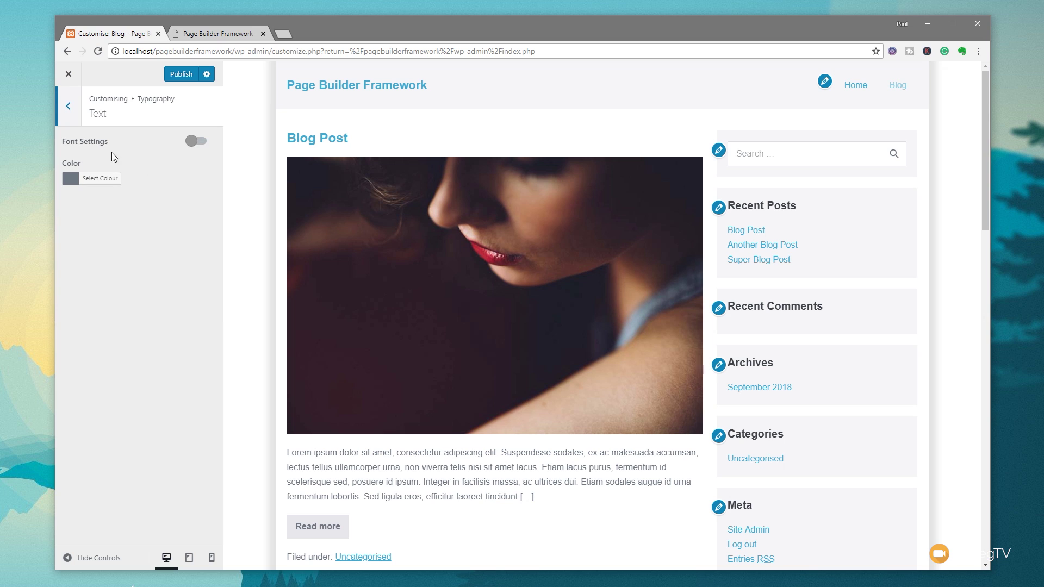
{"action": "left_click", "coordinate": [206, 145]}
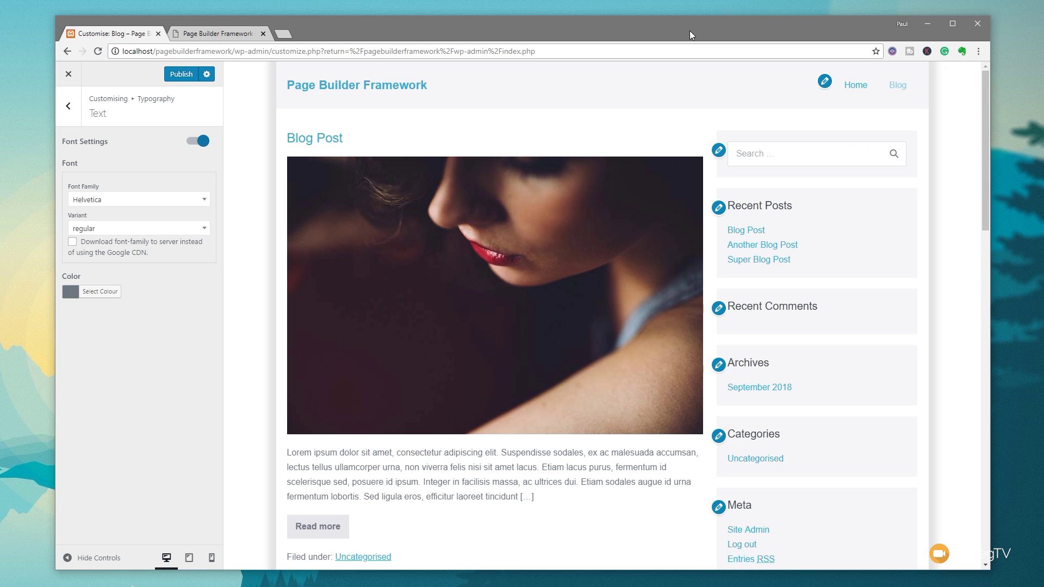
Step: Enable custom menu font settings in the typography section
{"action": "left_click", "coordinate": [68, 106]}
{"action": "left_click", "coordinate": [76, 170]}
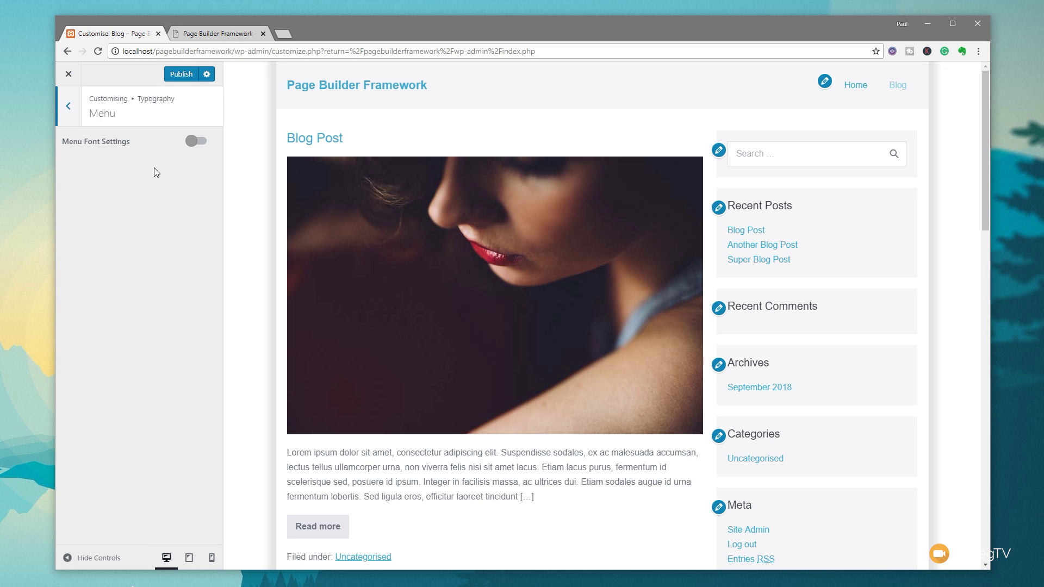
{"action": "left_click", "coordinate": [205, 142]}
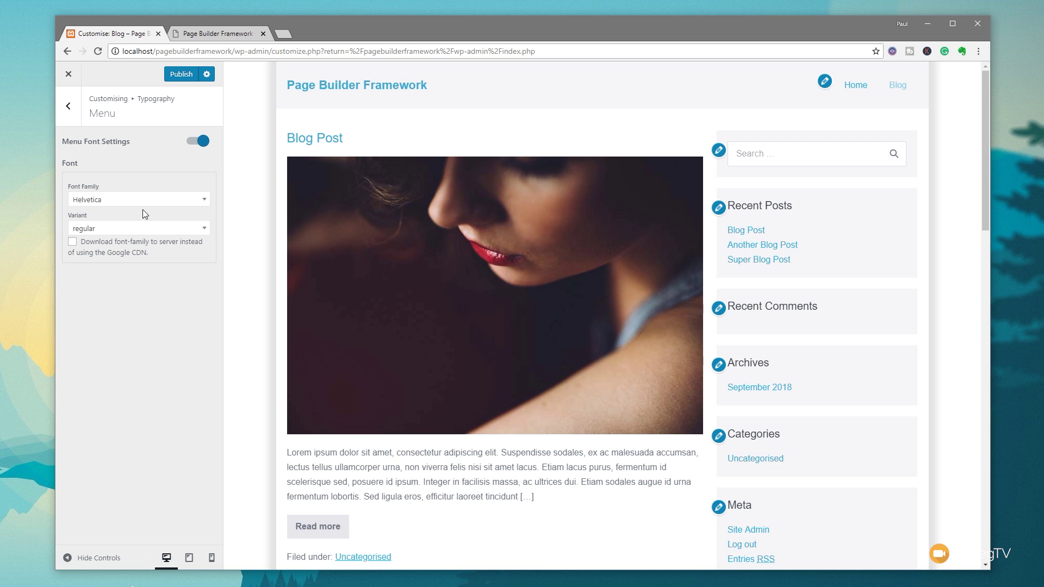
Step: Try enabling the H1 font settings in the typography section, then switch them off again
{"action": "left_click", "coordinate": [68, 106]}
{"action": "left_click", "coordinate": [84, 193]}
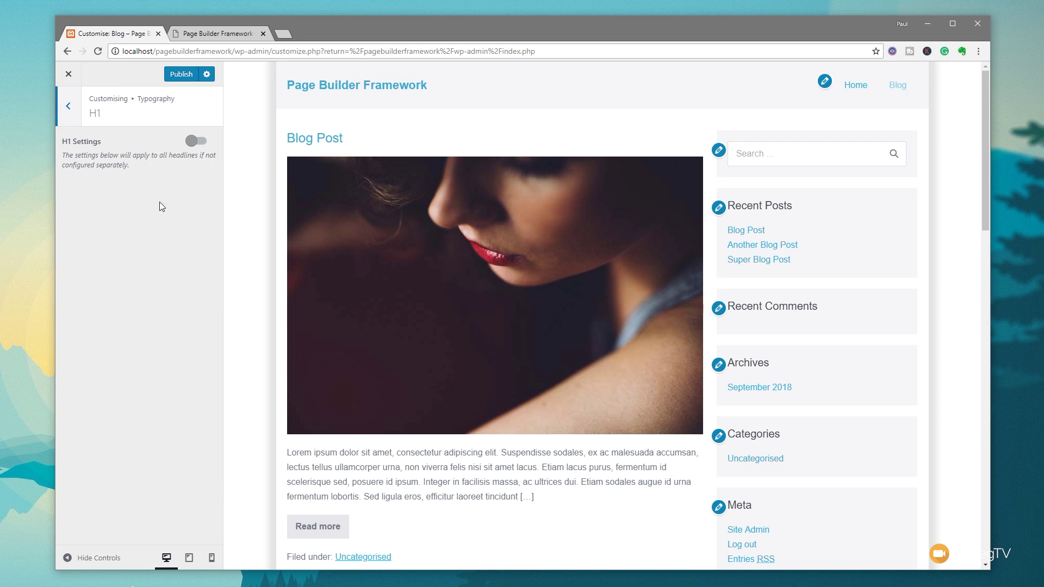
{"action": "left_click", "coordinate": [197, 141]}
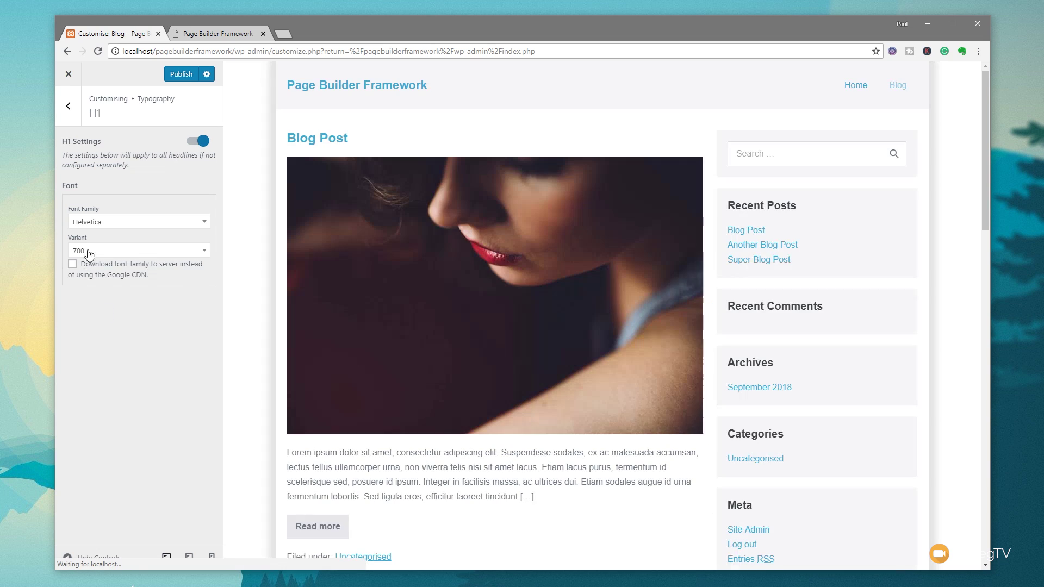
{"action": "left_click", "coordinate": [197, 141]}
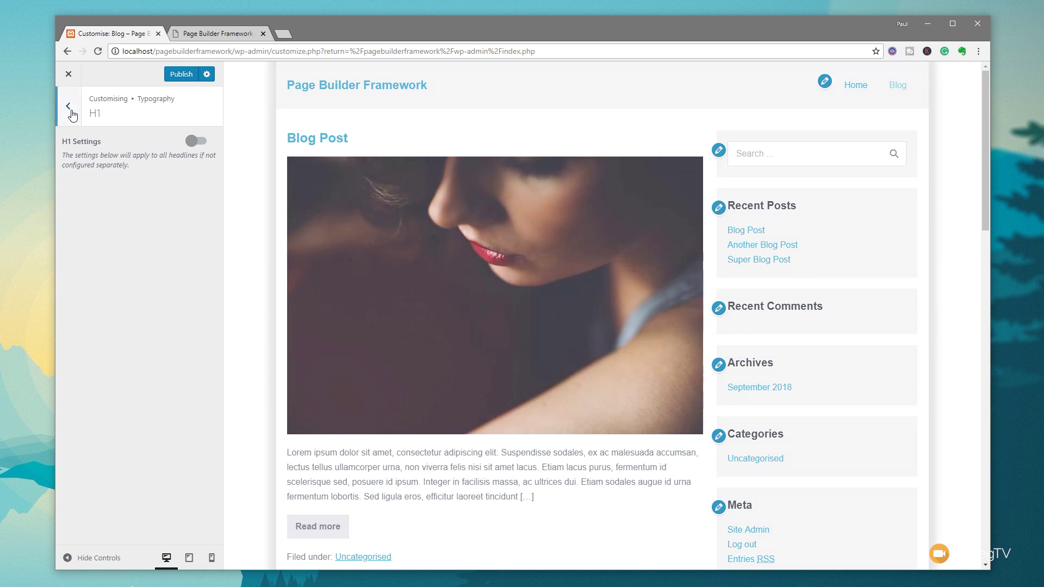
{"action": "left_click", "coordinate": [71, 111]}
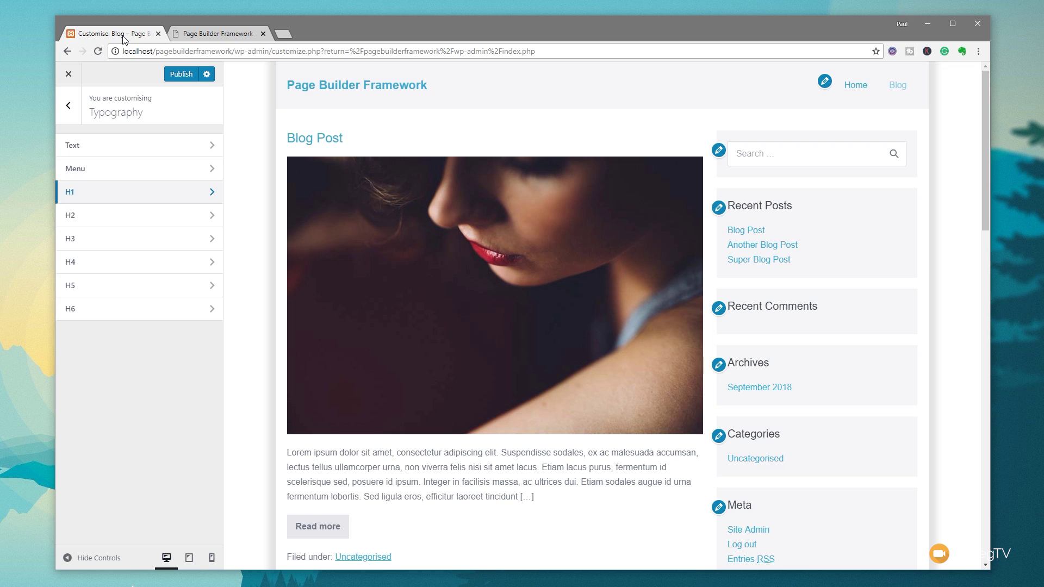
{"action": "left_click", "coordinate": [69, 105]}
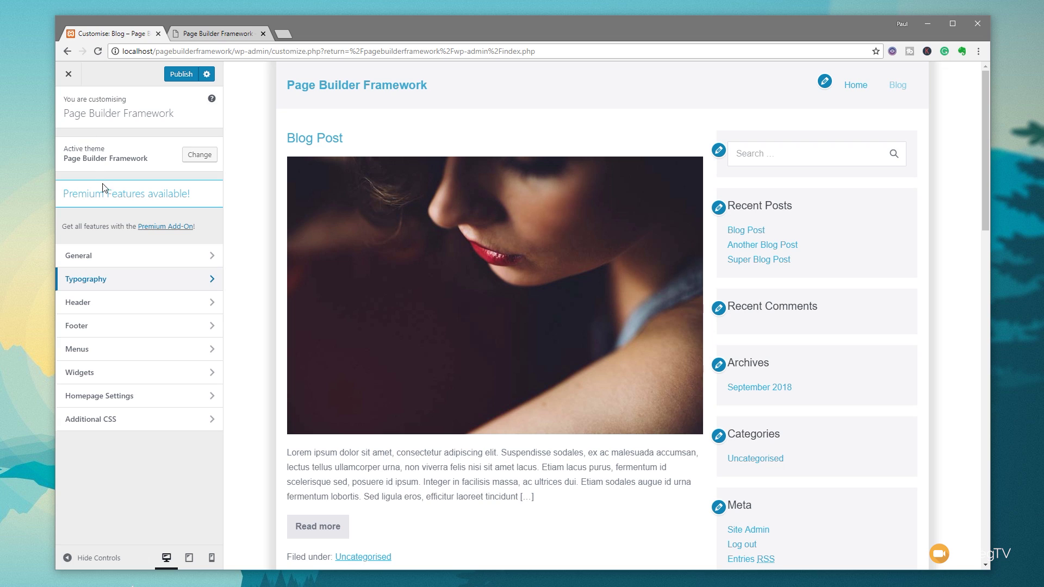
Step: Review the header's logo options, from the site title and container widths down to the logo font, colours and site icon
{"action": "left_click", "coordinate": [112, 302]}
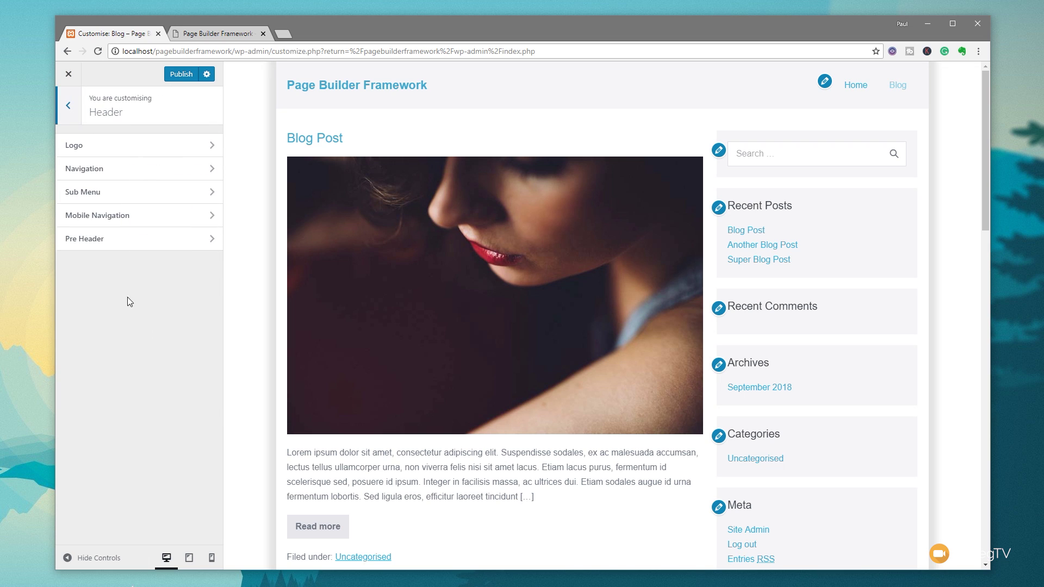
{"action": "left_click", "coordinate": [96, 145]}
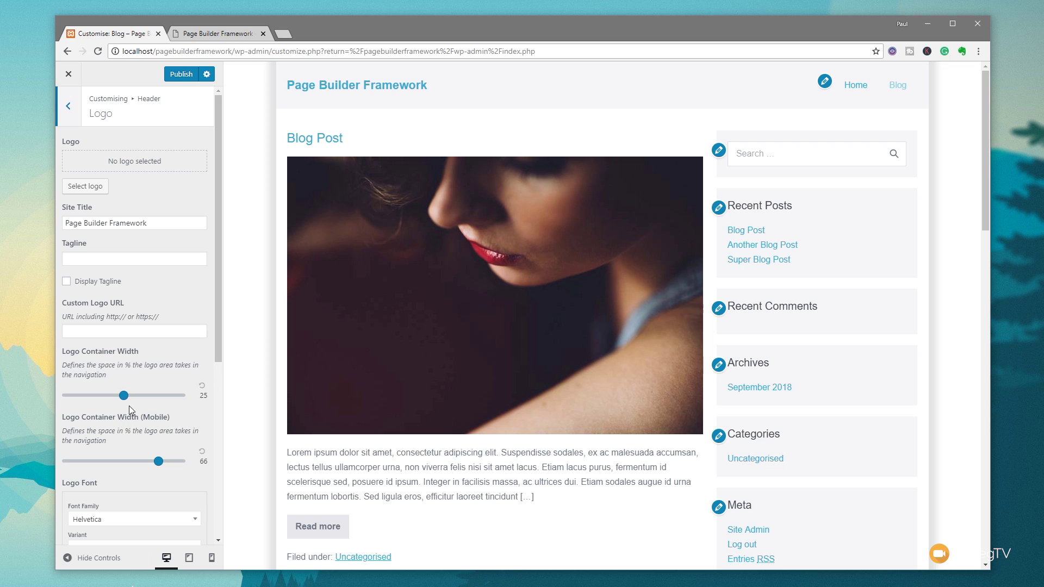
{"action": "scroll", "coordinate": [152, 445], "scroll_direction": "down", "scroll_amount": 5}
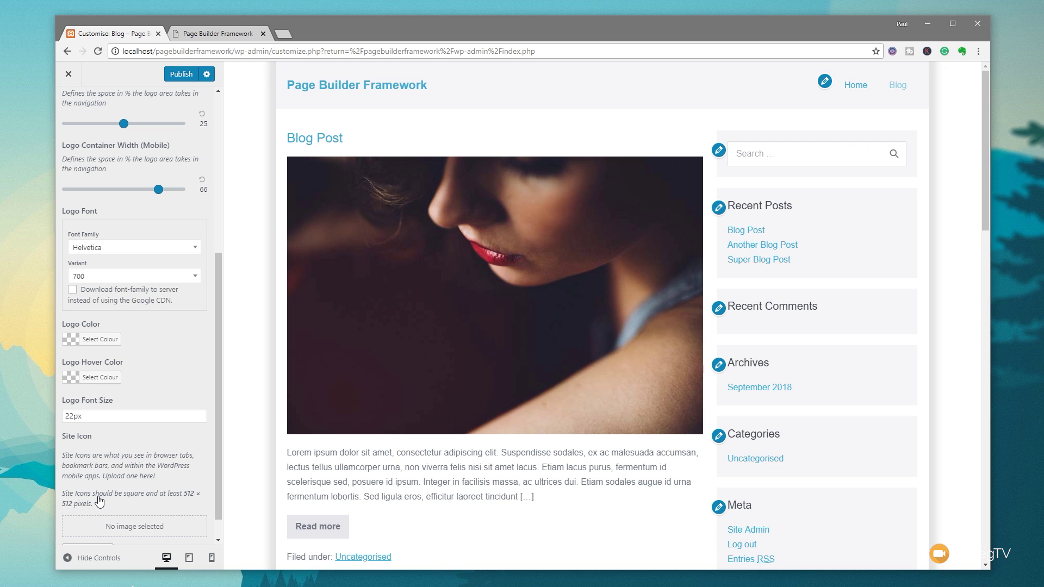
{"action": "scroll", "coordinate": [131, 484], "scroll_direction": "down", "scroll_amount": 1}
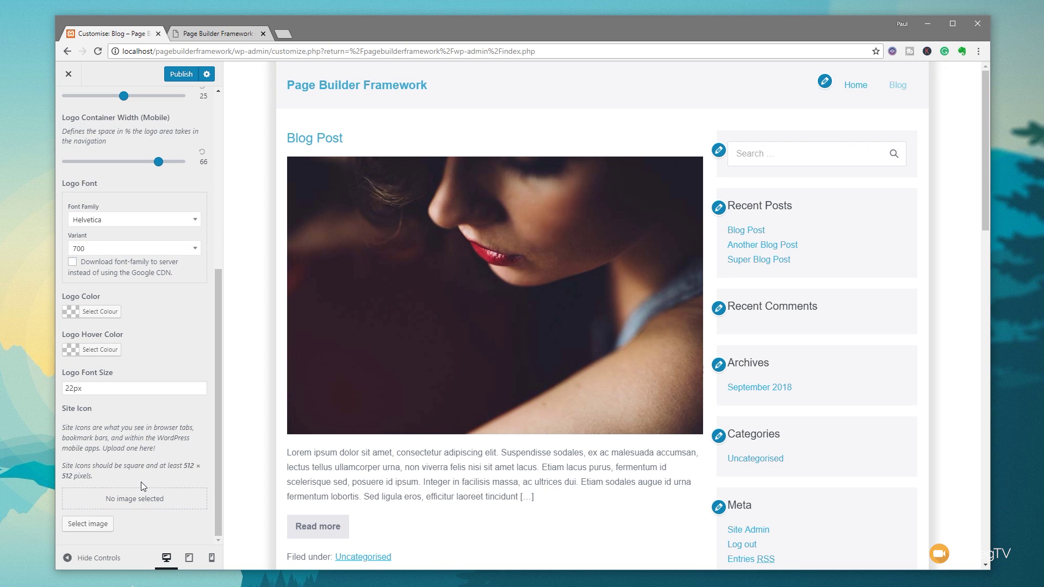
{"action": "scroll", "coordinate": [142, 462], "scroll_direction": "up", "scroll_amount": 4}
{"action": "scroll", "coordinate": [144, 455], "scroll_direction": "up", "scroll_amount": 2}
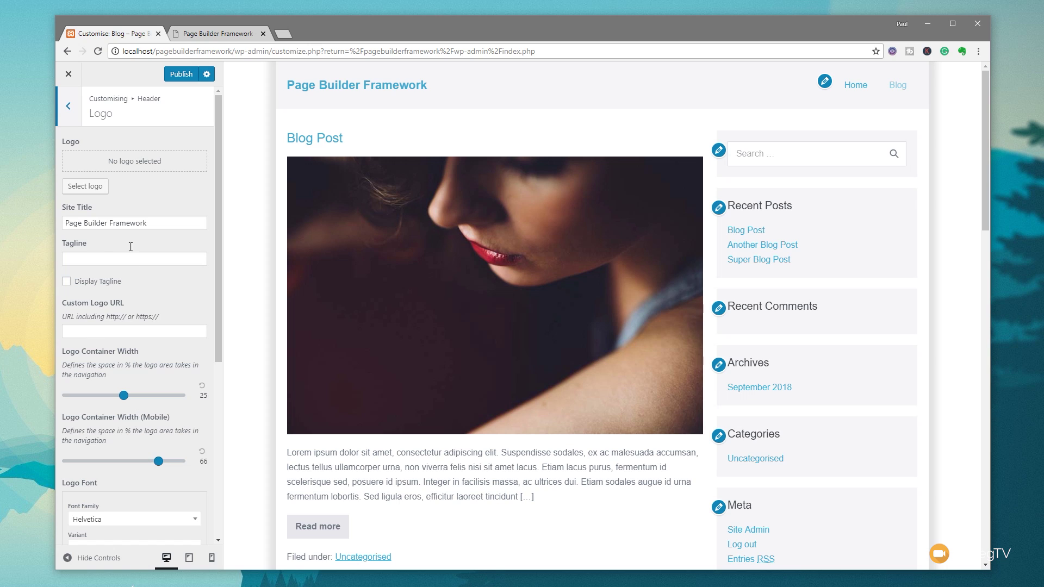
{"action": "left_click", "coordinate": [69, 109]}
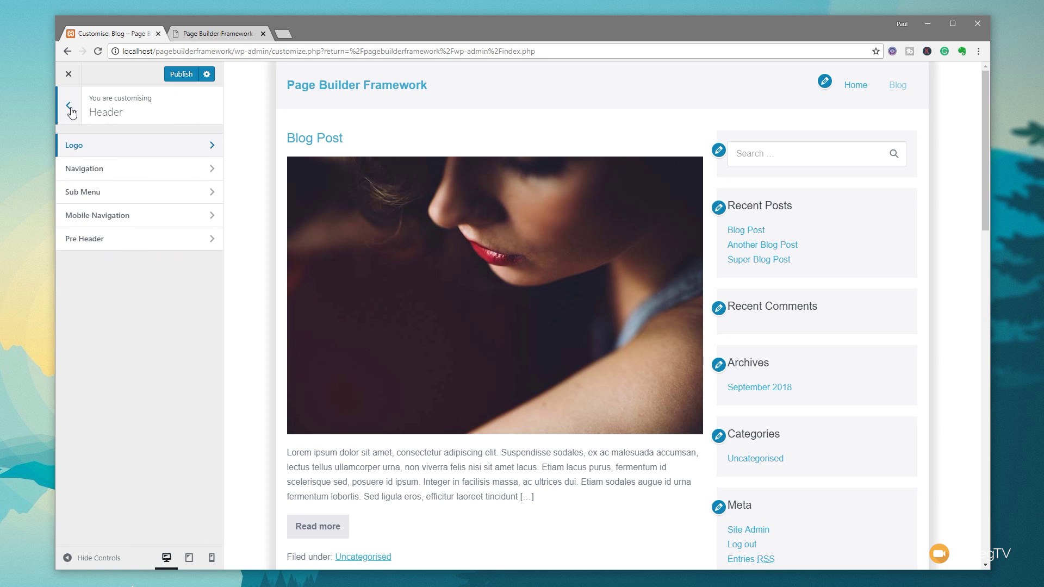
Step: Try the Left, Centered and Stacked menu layouts for the header navigation, and switch its search icon on and off
{"action": "left_click", "coordinate": [92, 168]}
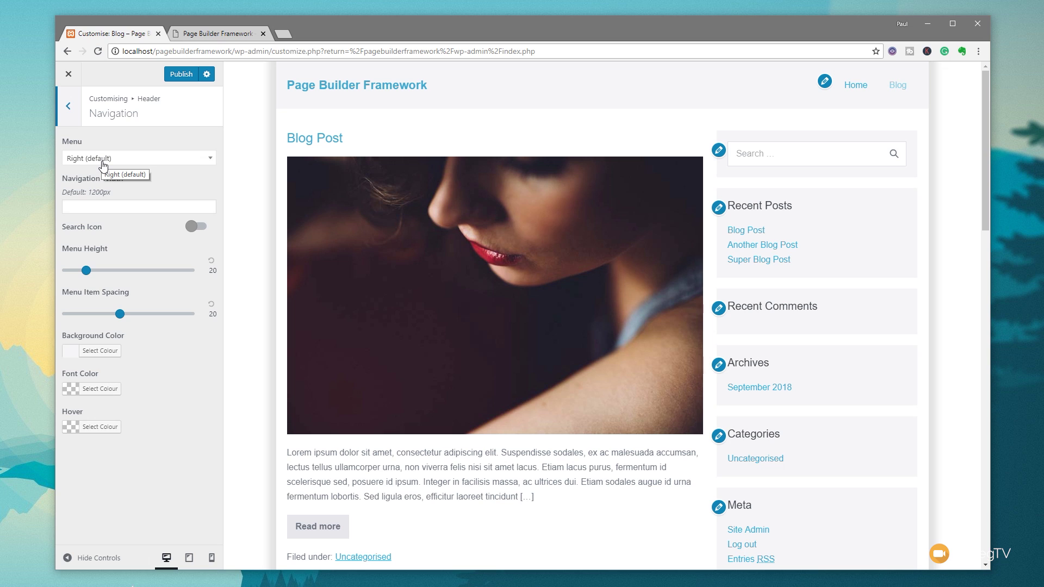
{"action": "left_click", "coordinate": [103, 162]}
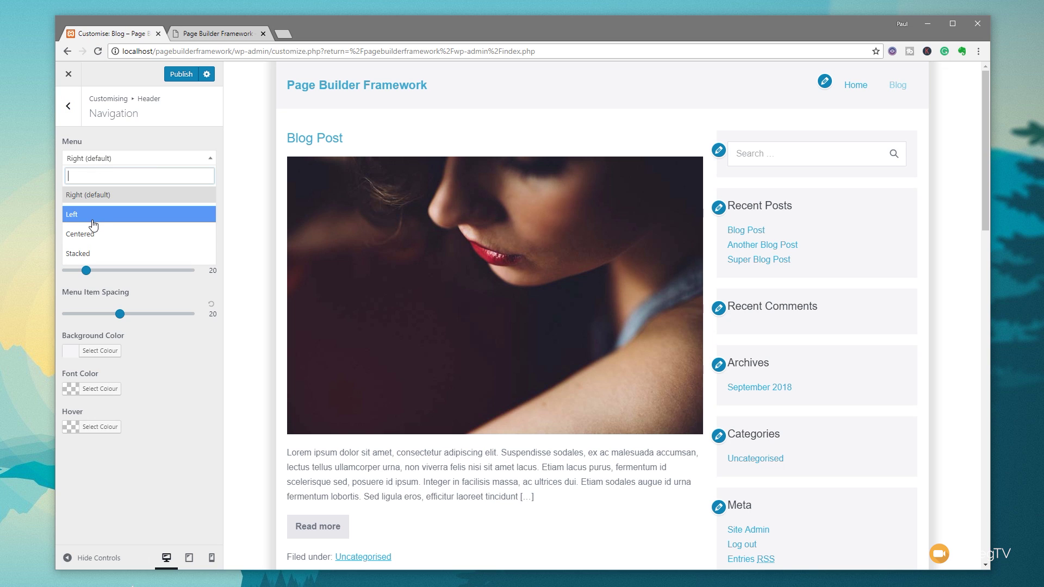
{"action": "left_click", "coordinate": [93, 223]}
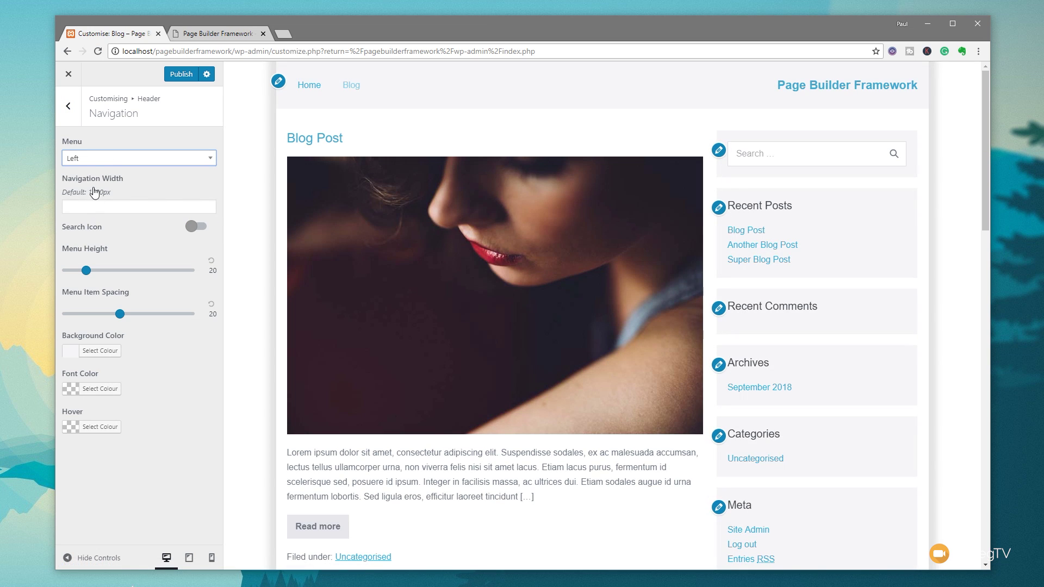
{"action": "left_click", "coordinate": [95, 163]}
{"action": "left_click", "coordinate": [84, 234]}
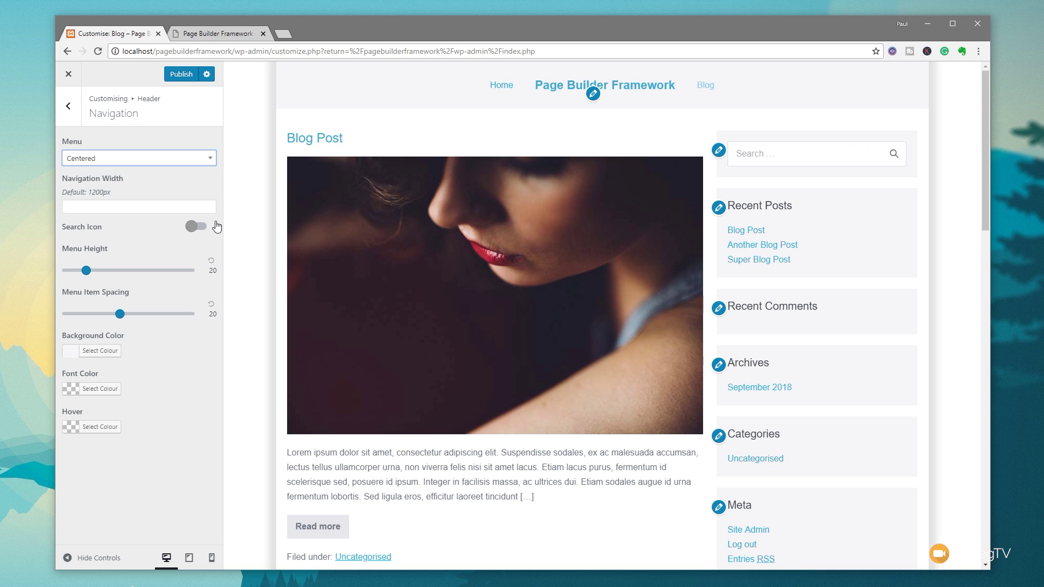
{"action": "left_click", "coordinate": [140, 158]}
{"action": "left_click", "coordinate": [95, 254]}
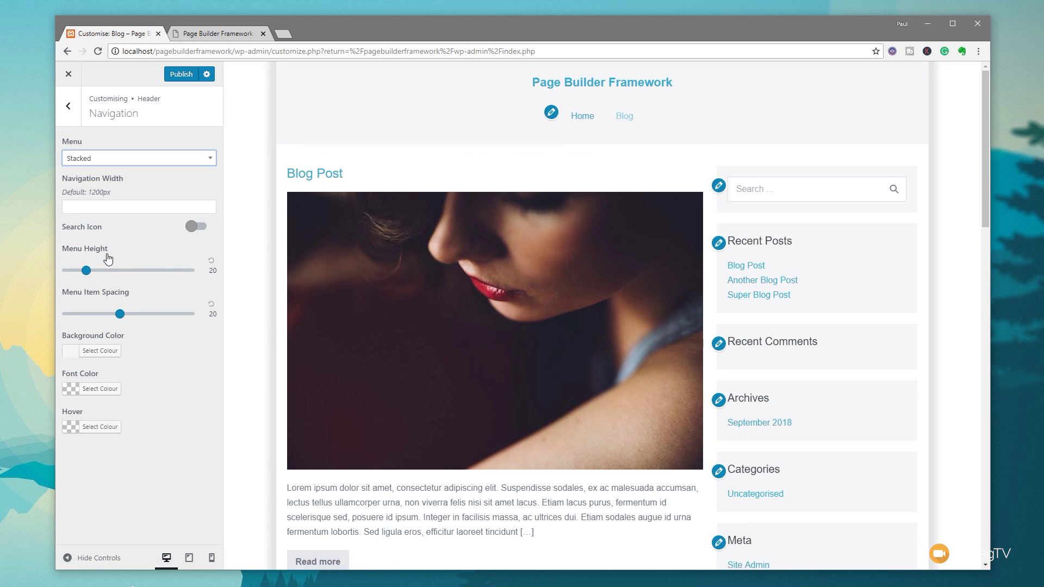
{"action": "left_click", "coordinate": [209, 230]}
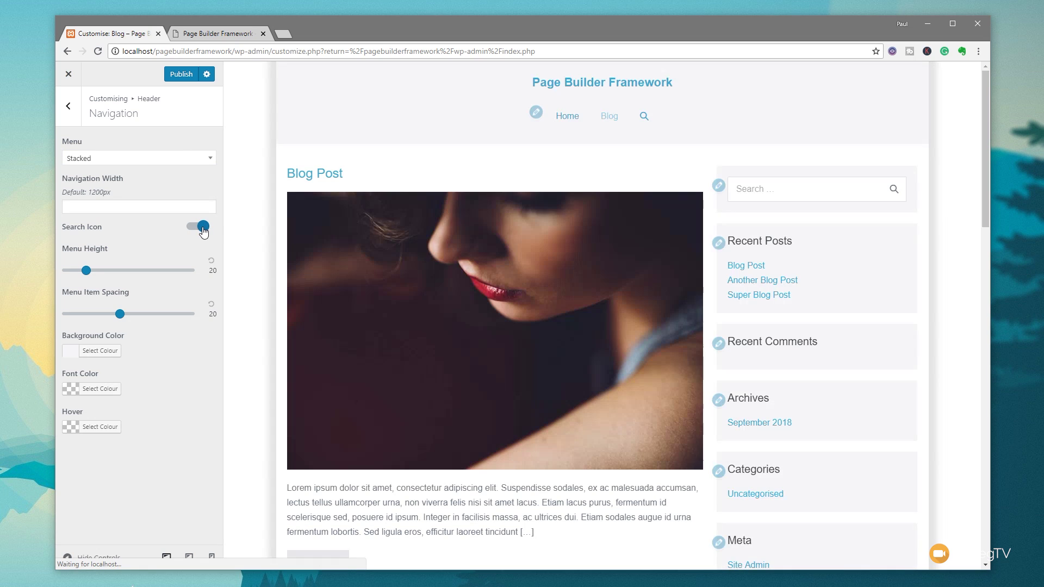
{"action": "left_click", "coordinate": [193, 232]}
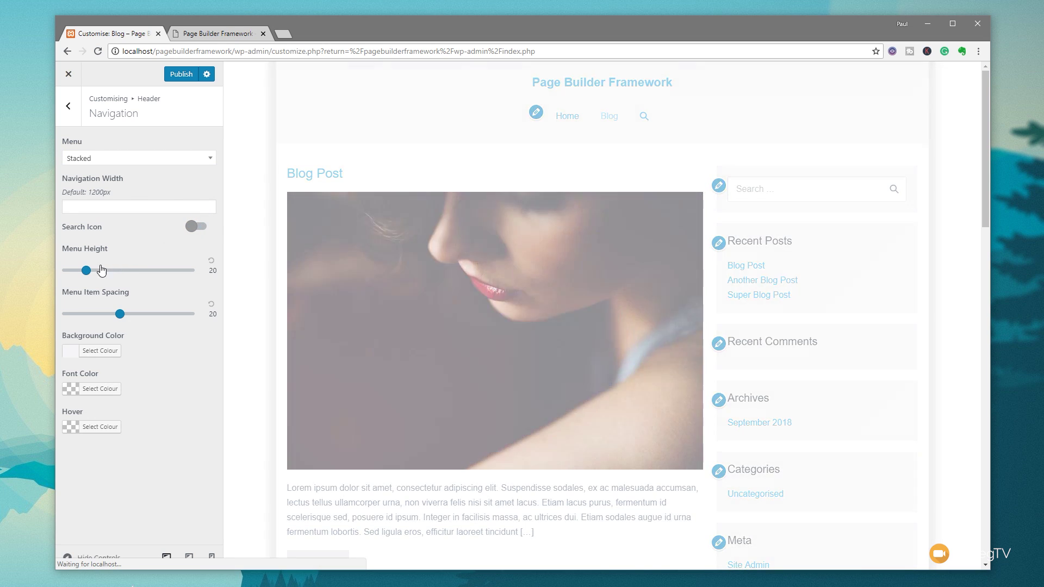
Step: Set the navigation's menu height and menu item spacing to 14, and return the menu layout to Right (default)
{"action": "left_click_drag", "start_coordinate": [88, 272], "coordinate": [75, 272]}
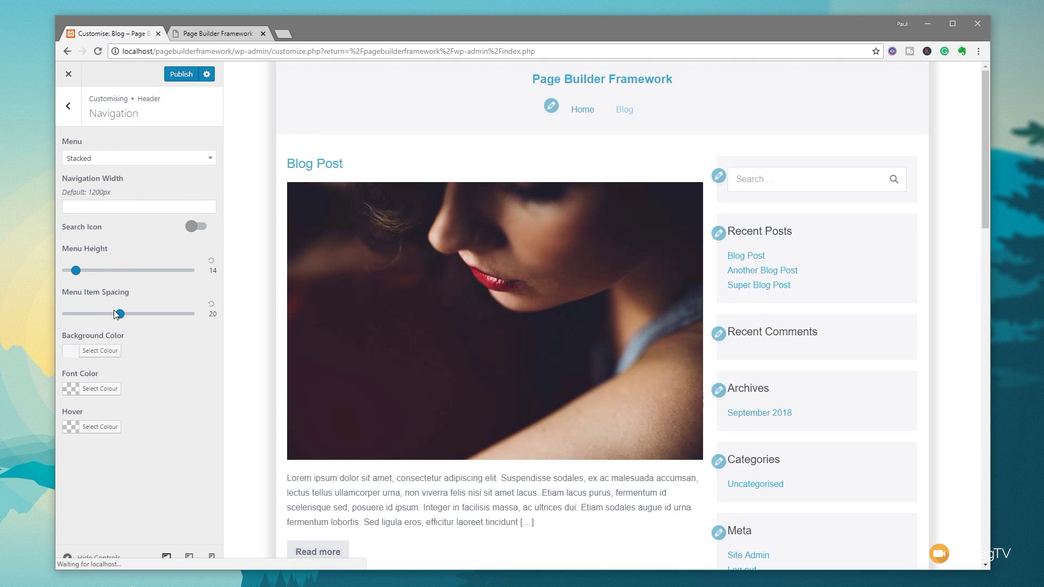
{"action": "left_click_drag", "start_coordinate": [120, 313], "coordinate": [100, 315]}
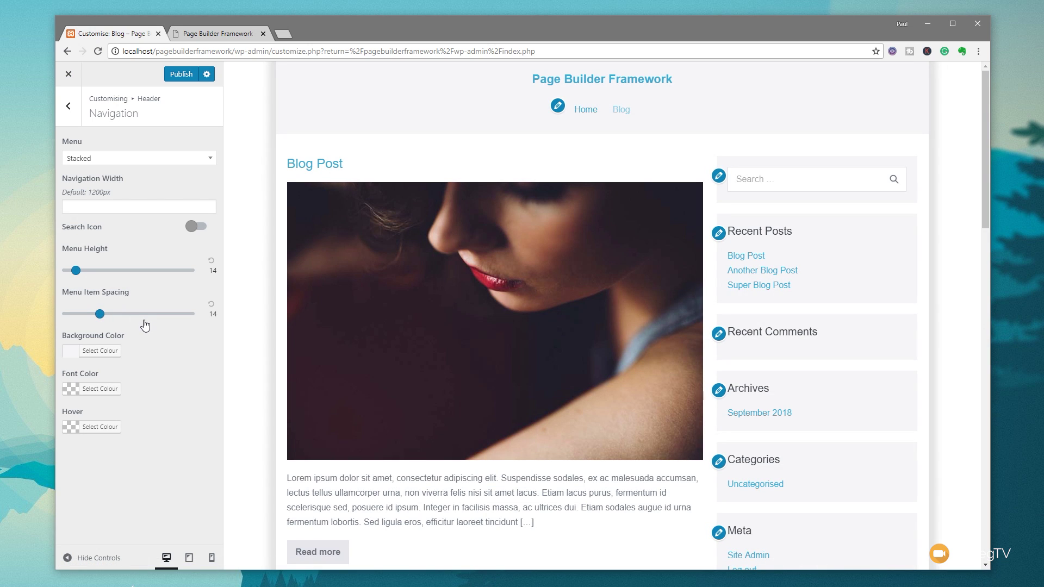
{"action": "left_click", "coordinate": [87, 158]}
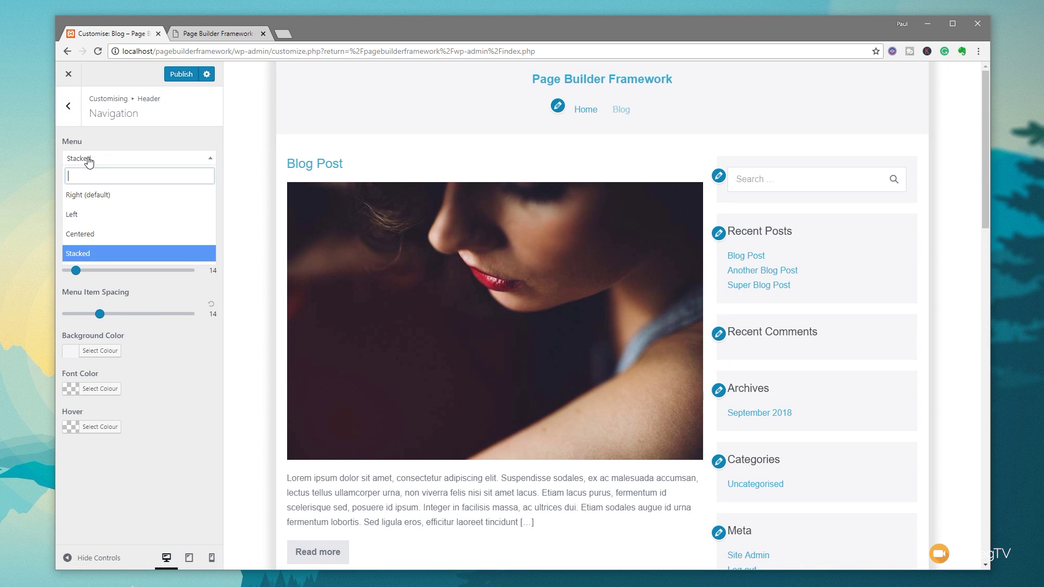
{"action": "left_click", "coordinate": [94, 196]}
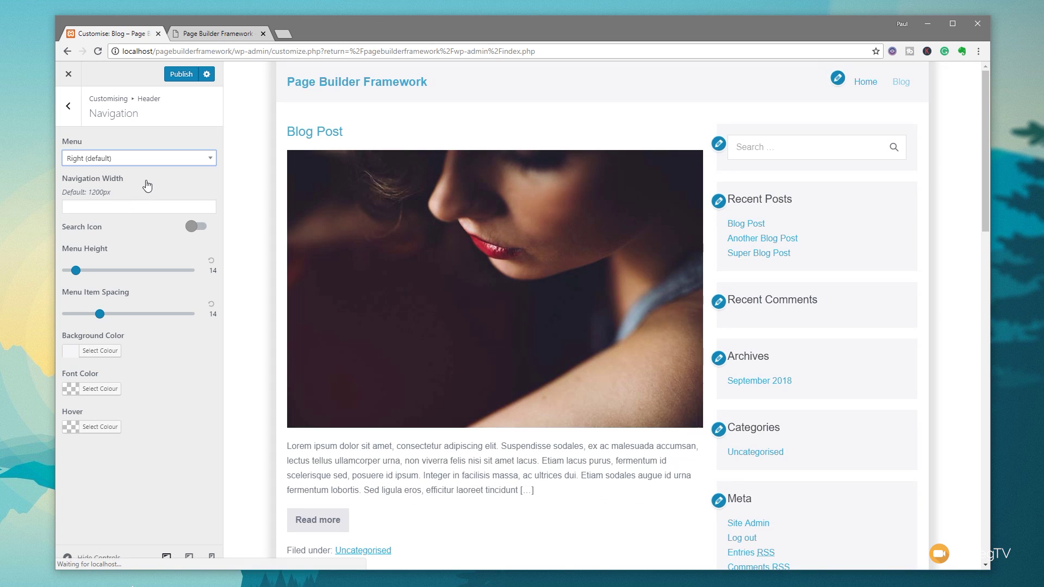
{"action": "left_click", "coordinate": [68, 102]}
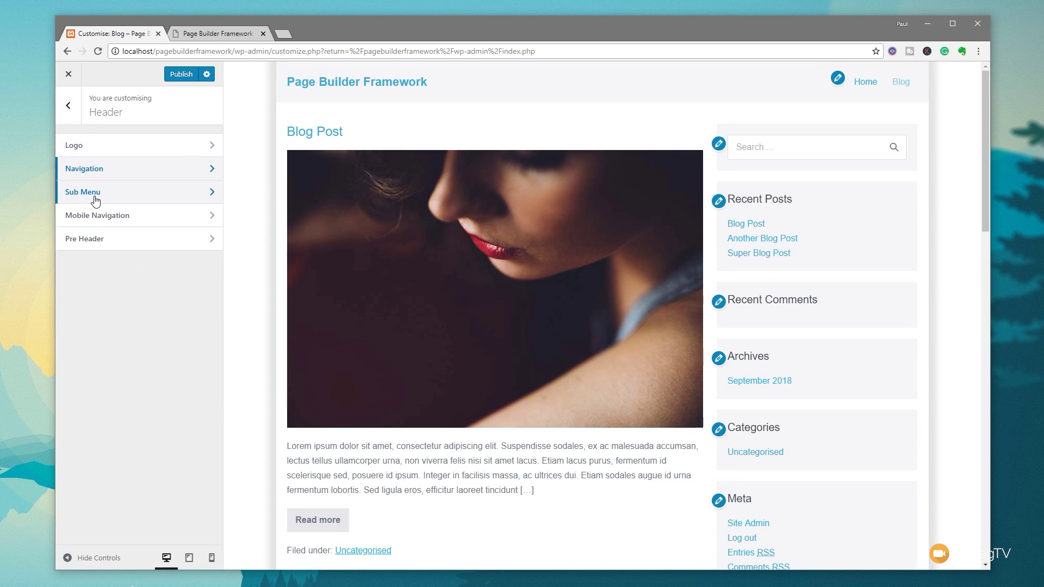
Step: Try the One Column and Two Columns layouts for the pre header, and set it back to None
{"action": "left_click", "coordinate": [122, 246]}
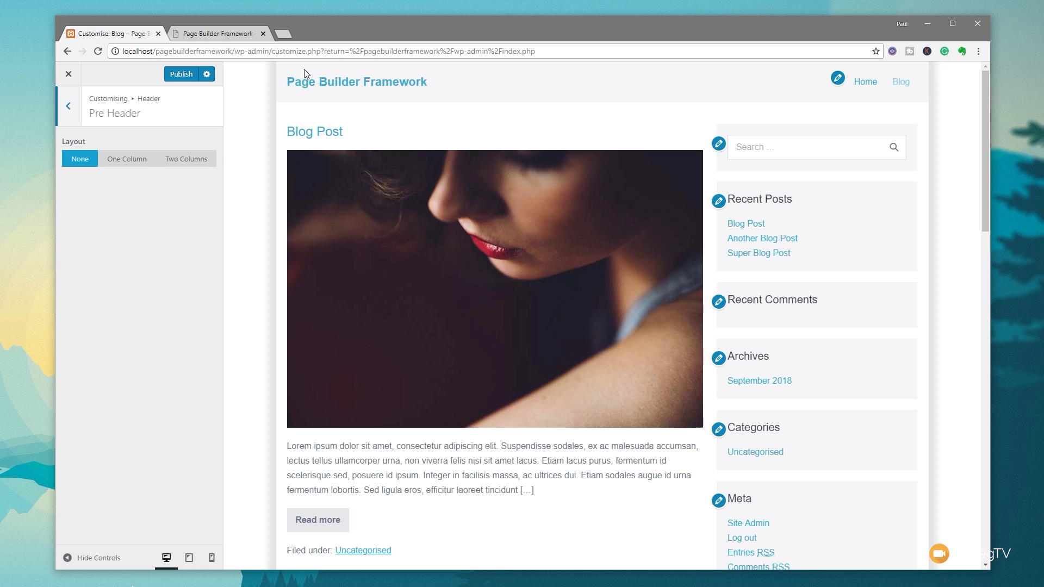
{"action": "left_click", "coordinate": [115, 165]}
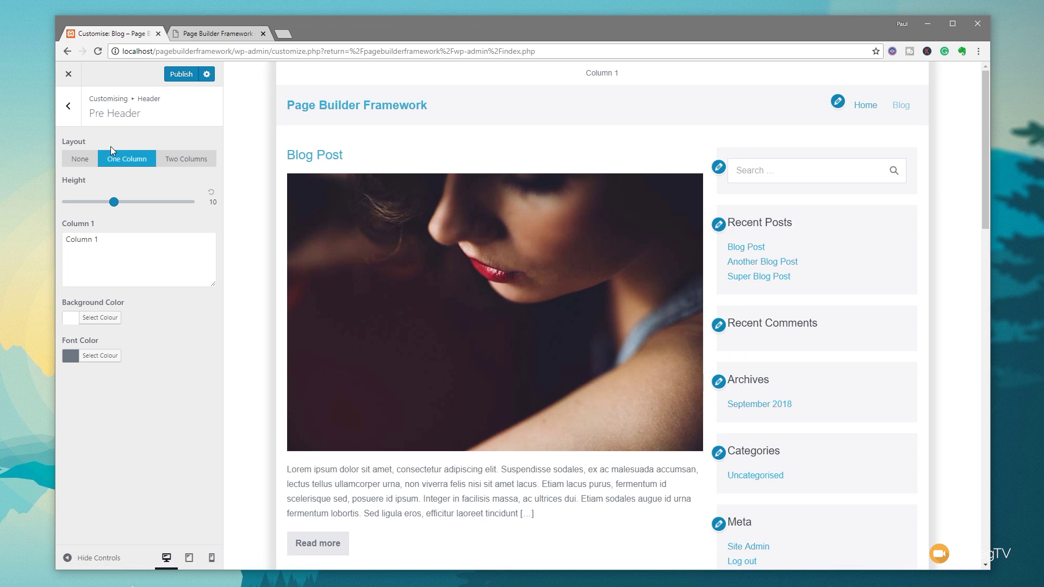
{"action": "left_click", "coordinate": [184, 160]}
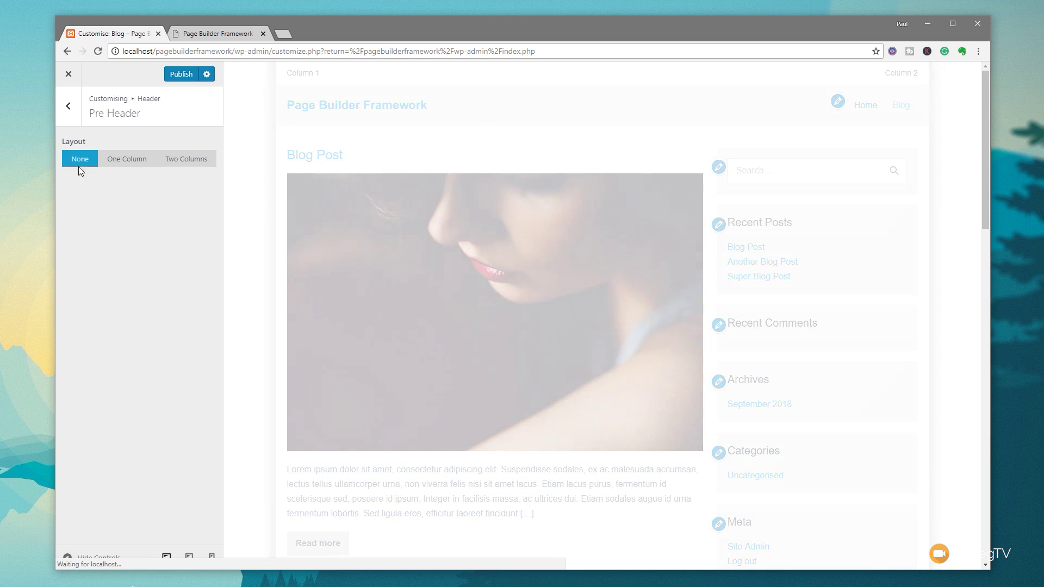
{"action": "left_click", "coordinate": [69, 106]}
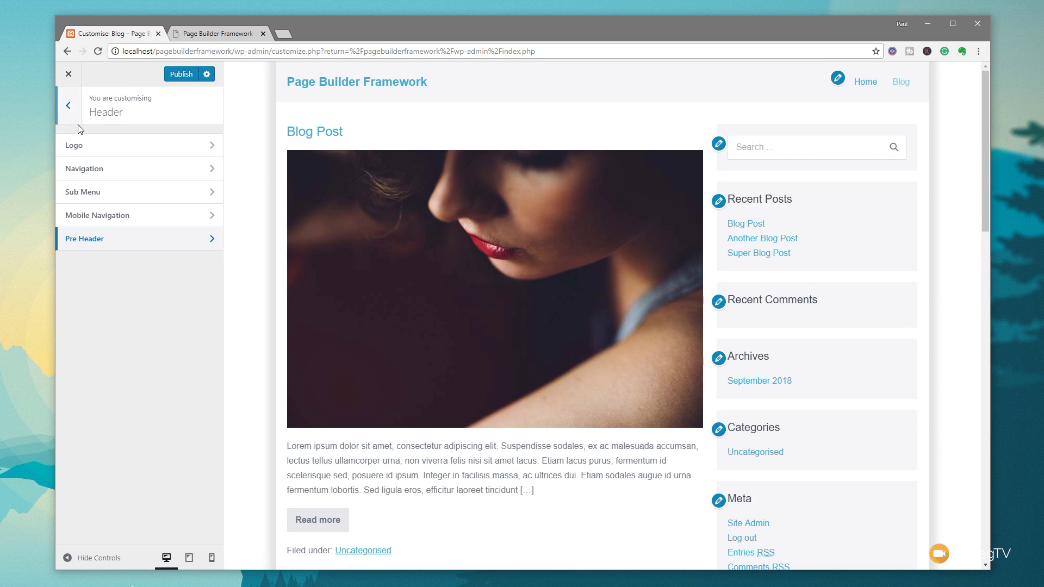
{"action": "left_click", "coordinate": [74, 111]}
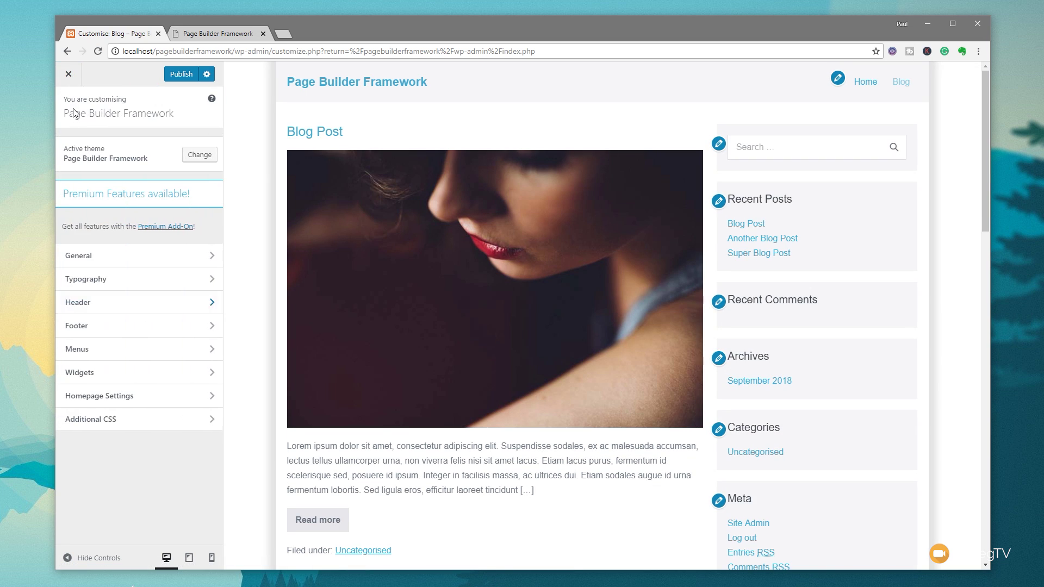
Step: Examine the footer options alongside the footer in the page preview, and review the menus settings
{"action": "left_click", "coordinate": [121, 336]}
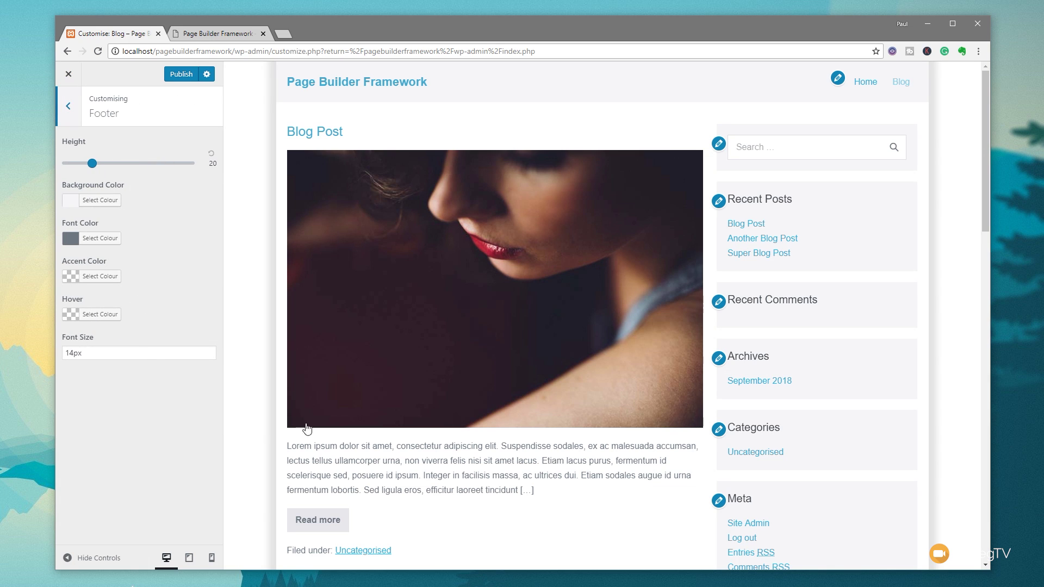
{"action": "scroll", "coordinate": [305, 427], "scroll_direction": "down", "scroll_amount": 20}
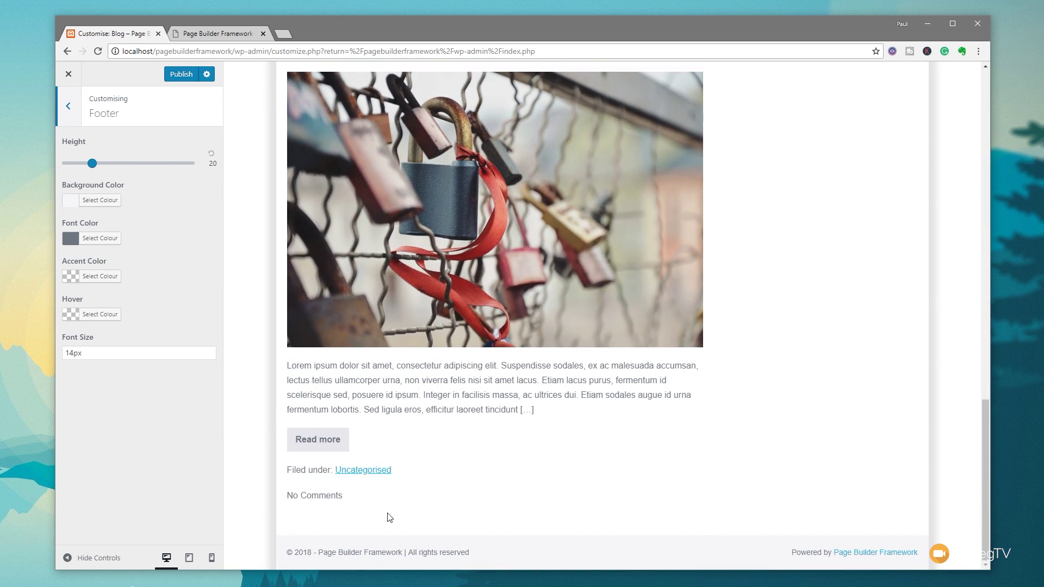
{"action": "left_click", "coordinate": [67, 110]}
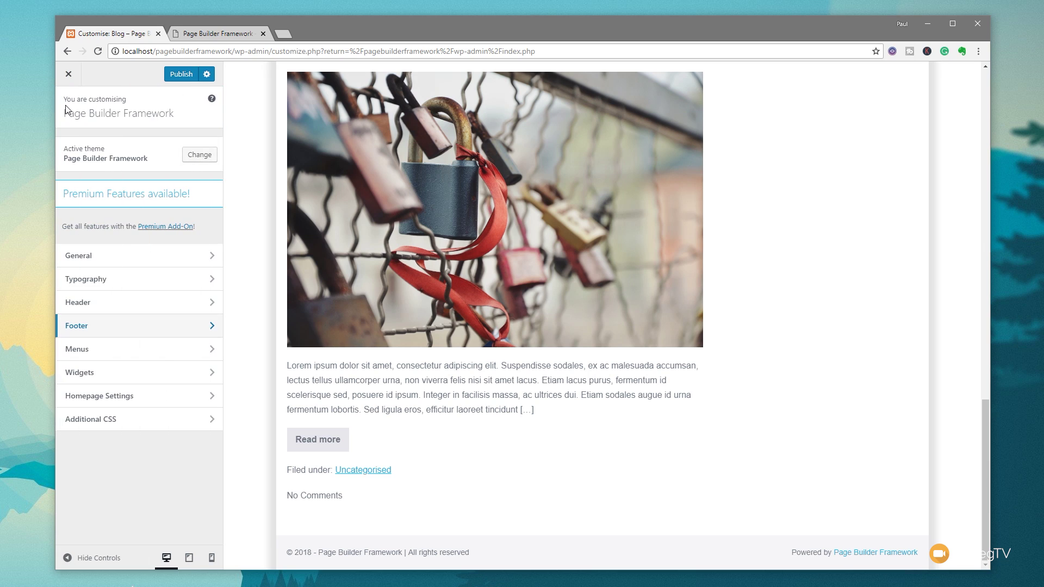
{"action": "left_click", "coordinate": [97, 353]}
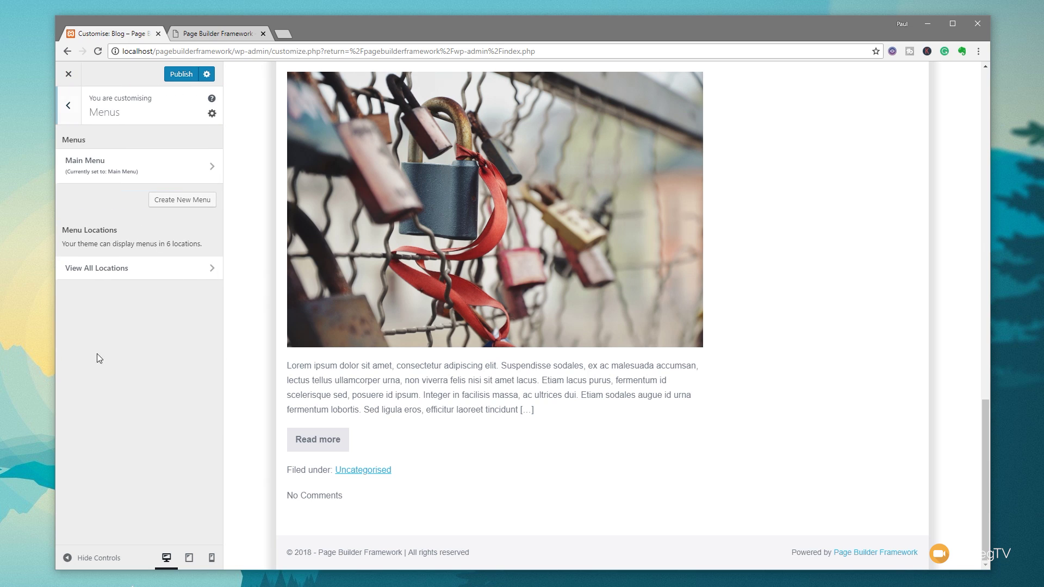
{"action": "left_click", "coordinate": [69, 106]}
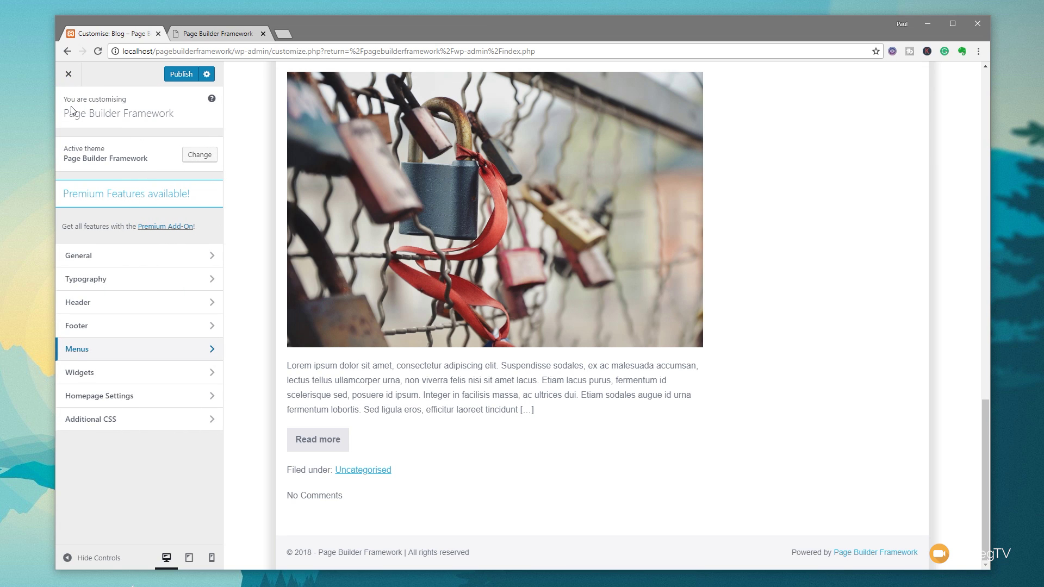
Step: Examine the customiser's sidebar widgets, homepage settings and additional CSS sections
{"action": "left_click", "coordinate": [90, 368]}
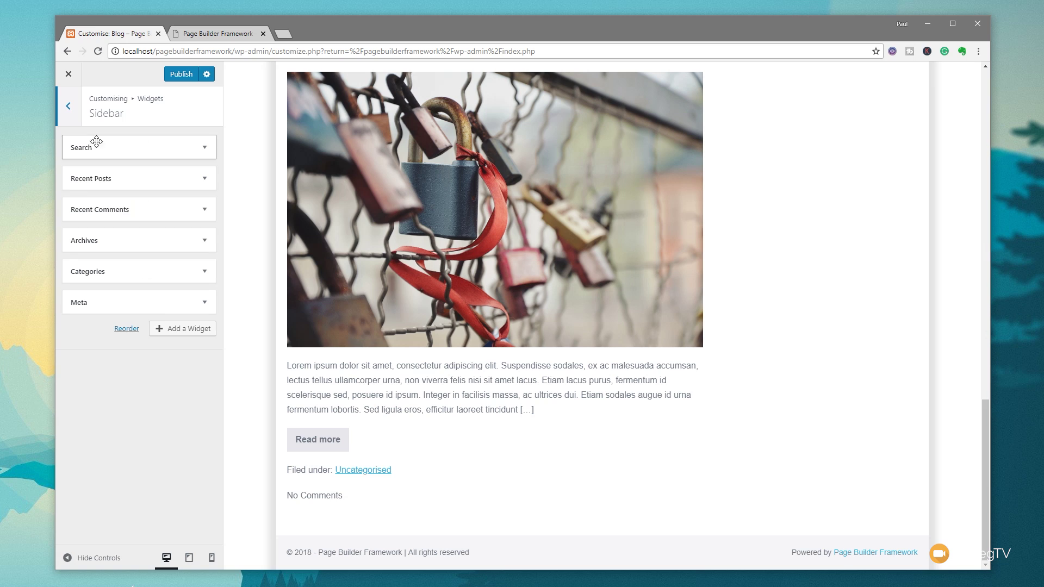
{"action": "left_click", "coordinate": [70, 112]}
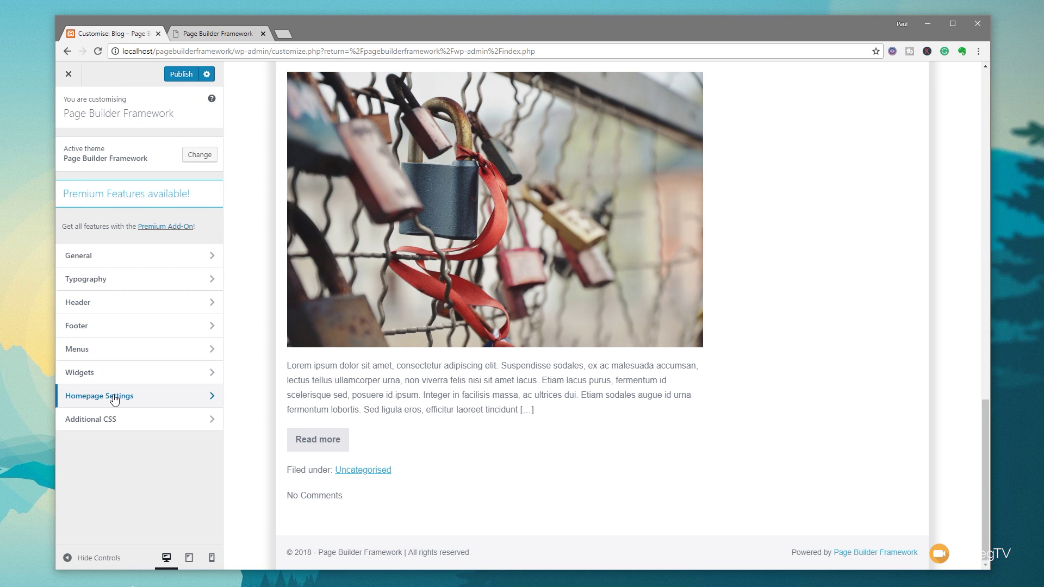
{"action": "left_click", "coordinate": [114, 398]}
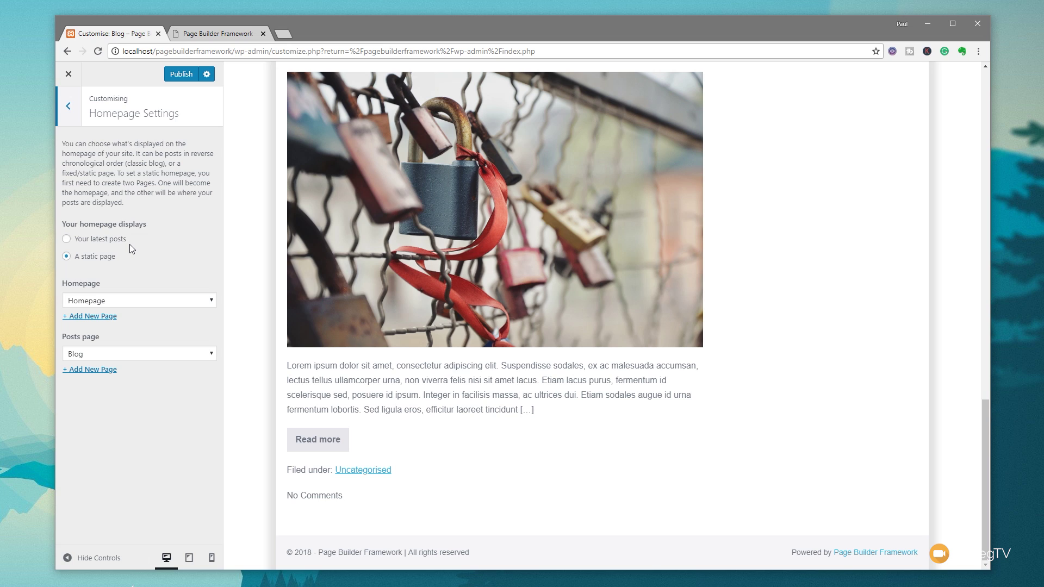
{"action": "left_click", "coordinate": [68, 106]}
{"action": "left_click", "coordinate": [104, 420]}
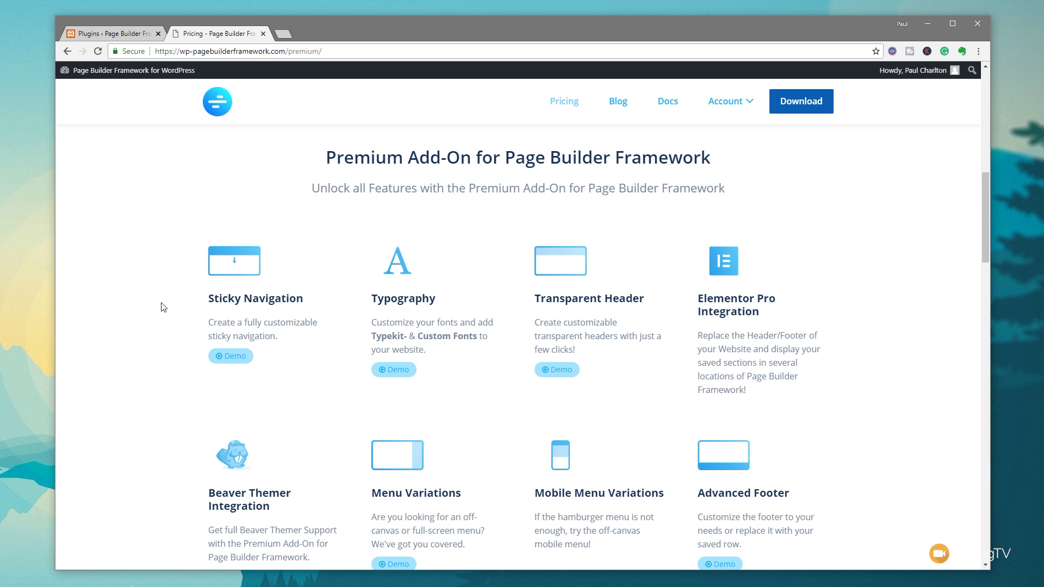
Step: Read through the Premium Add-On's feature list on the Page Builder Framework pricing page
{"action": "scroll", "coordinate": [160, 308], "scroll_direction": "down", "scroll_amount": 3}
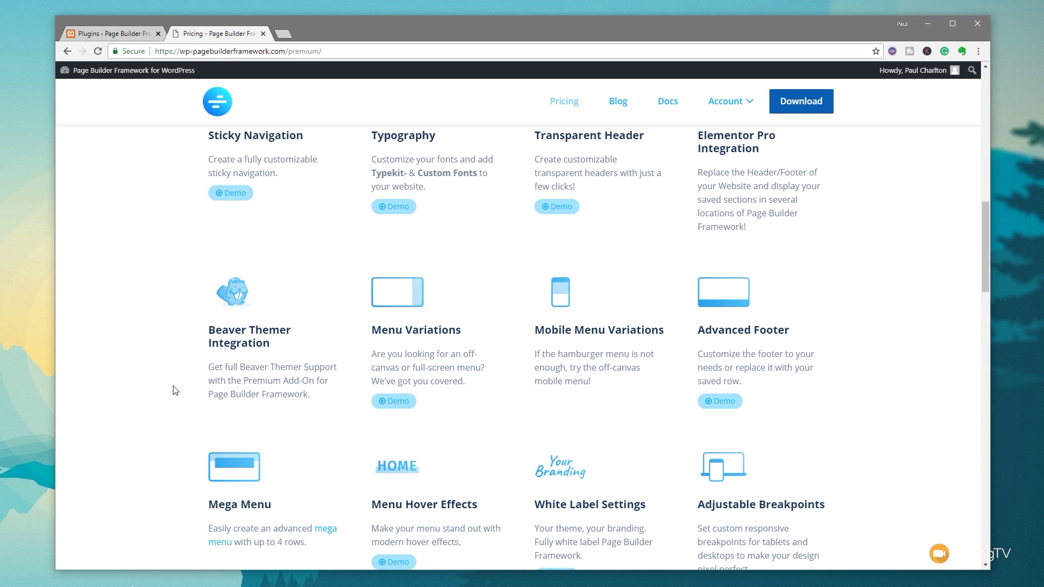
{"action": "scroll", "coordinate": [175, 390], "scroll_direction": "down", "scroll_amount": 2}
{"action": "scroll", "coordinate": [175, 390], "scroll_direction": "down", "scroll_amount": 3}
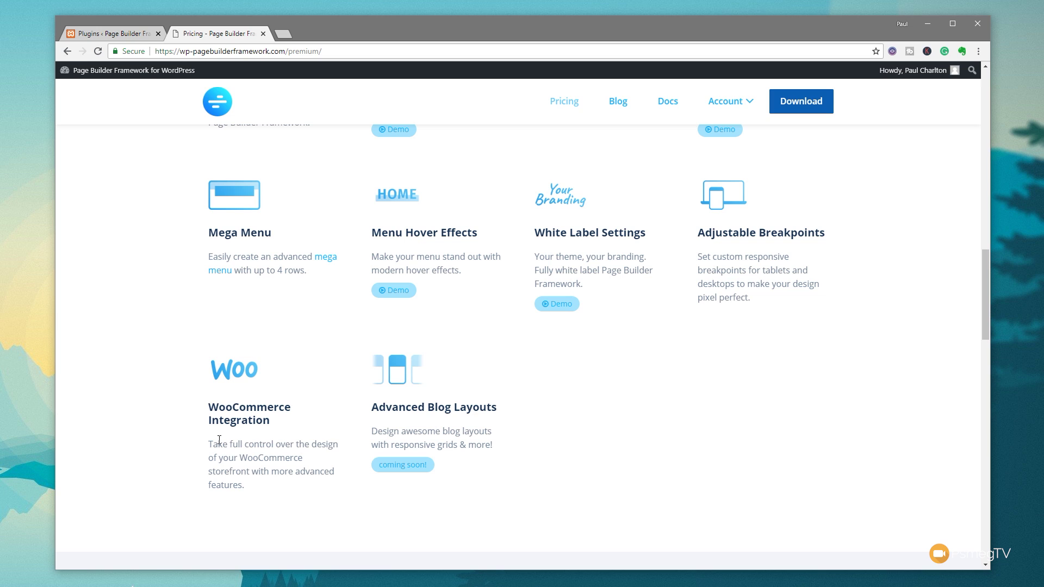
Step: Activate the Page Builder Framework Premium Addon plugin in WordPress and open the theme customiser
{"action": "left_click", "coordinate": [131, 33]}
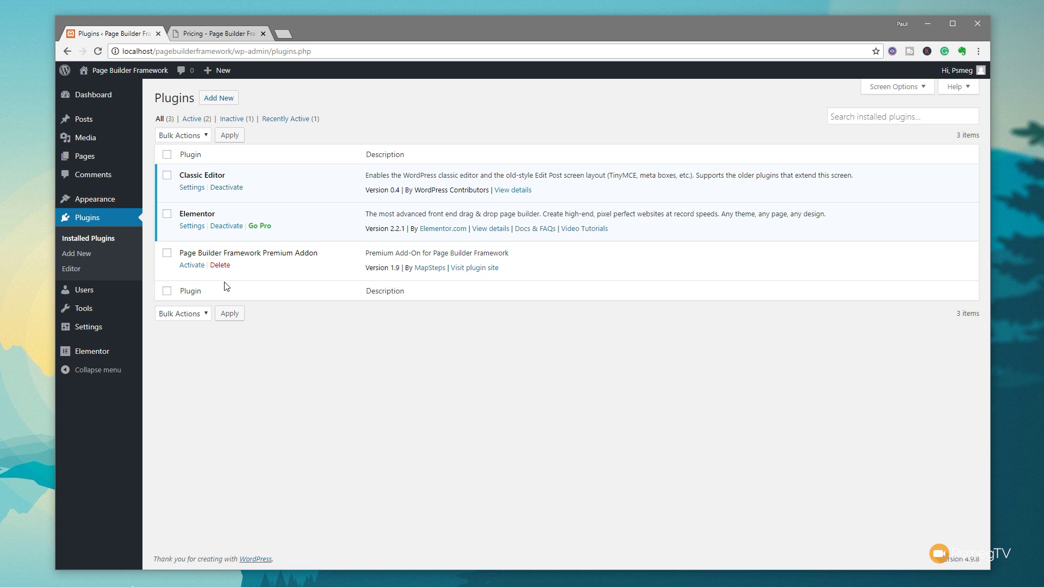
{"action": "left_click", "coordinate": [199, 266]}
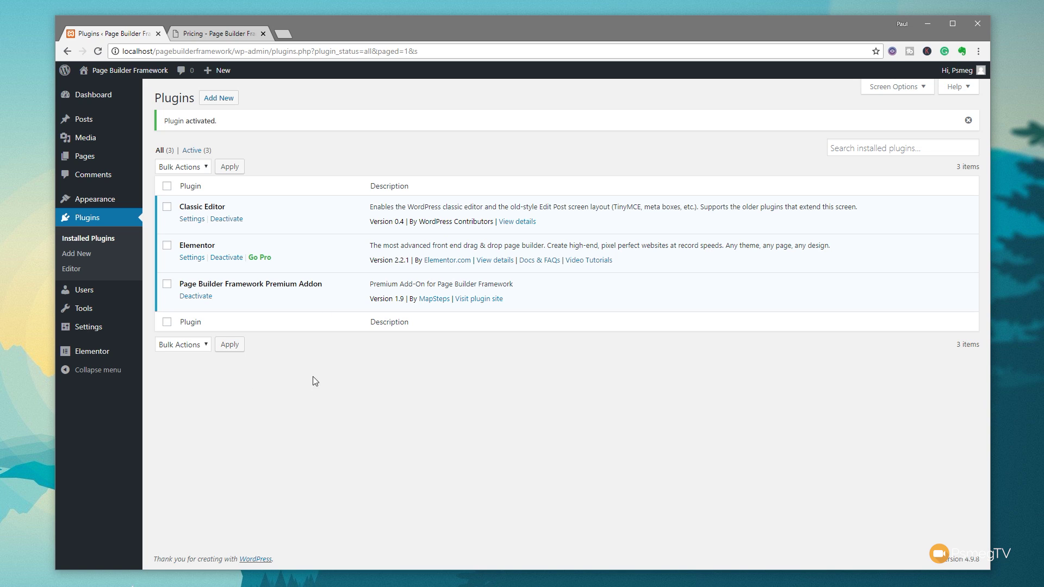
{"action": "mouse_move", "coordinate": [79, 206]}
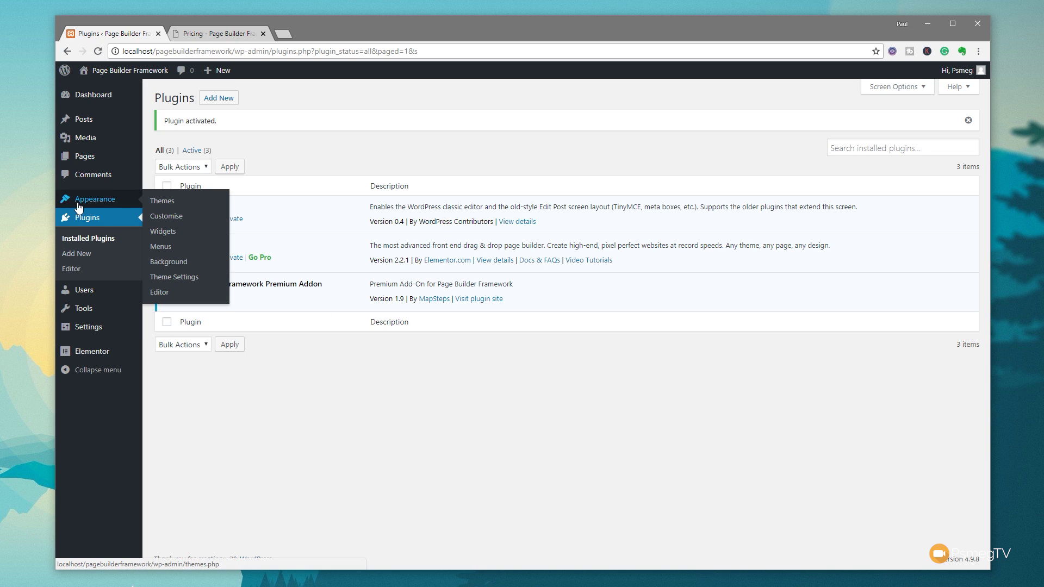
{"action": "left_click", "coordinate": [166, 216]}
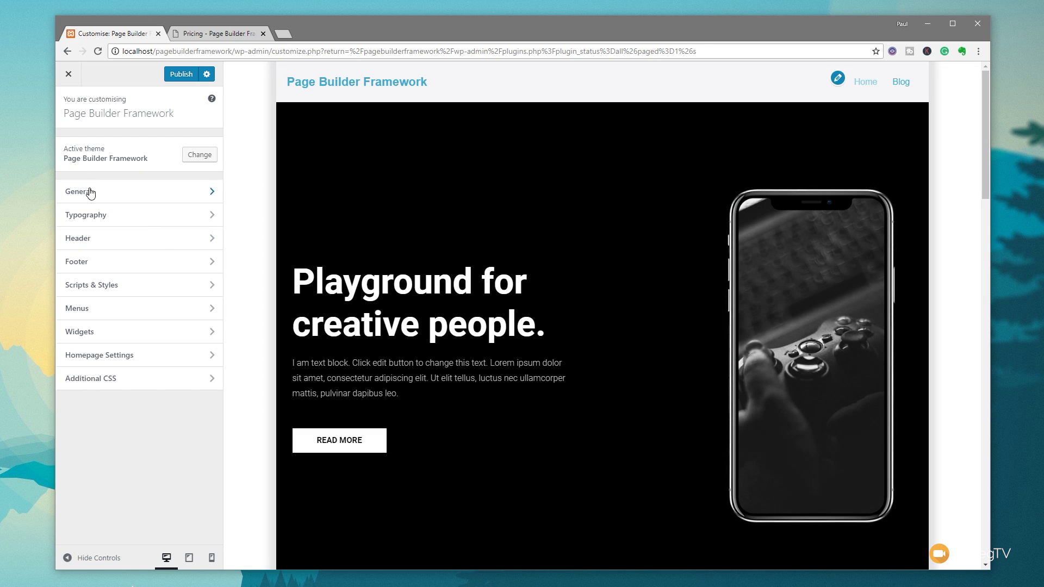
Step: Enable Typekit in the typography settings
{"action": "left_click", "coordinate": [101, 217]}
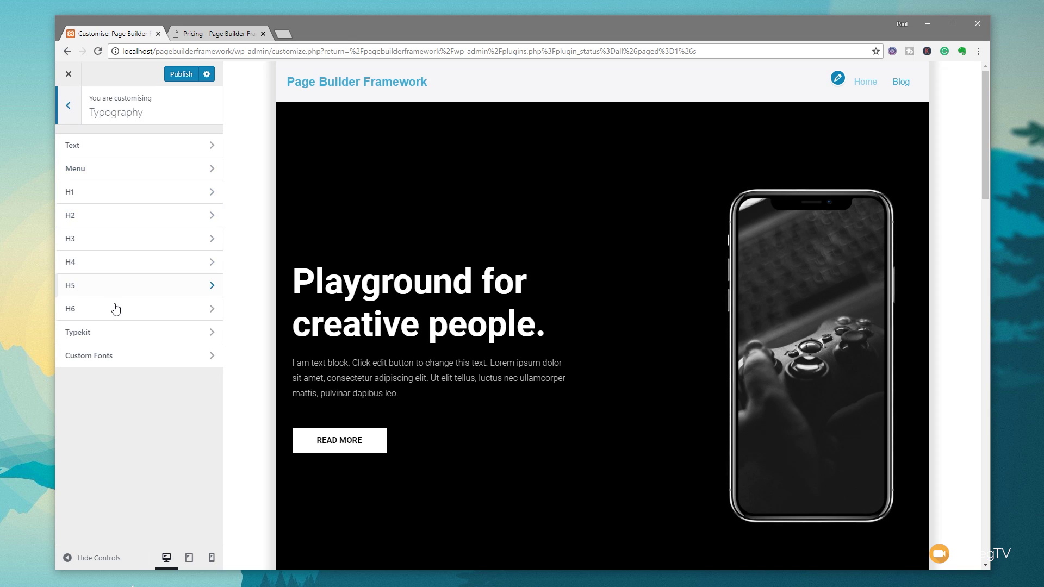
{"action": "left_click", "coordinate": [123, 334]}
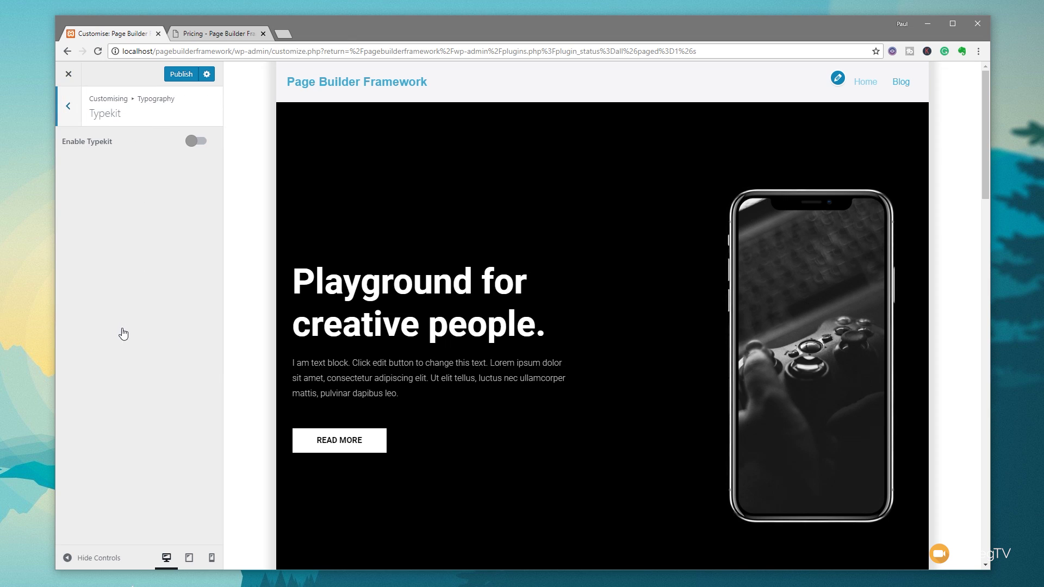
{"action": "left_click", "coordinate": [202, 141]}
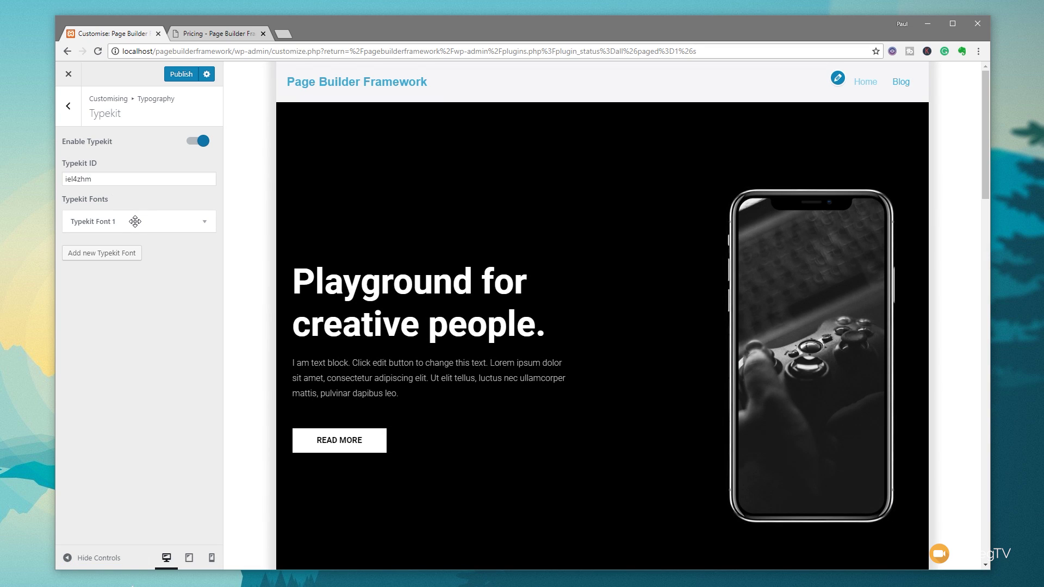
{"action": "left_click", "coordinate": [73, 108]}
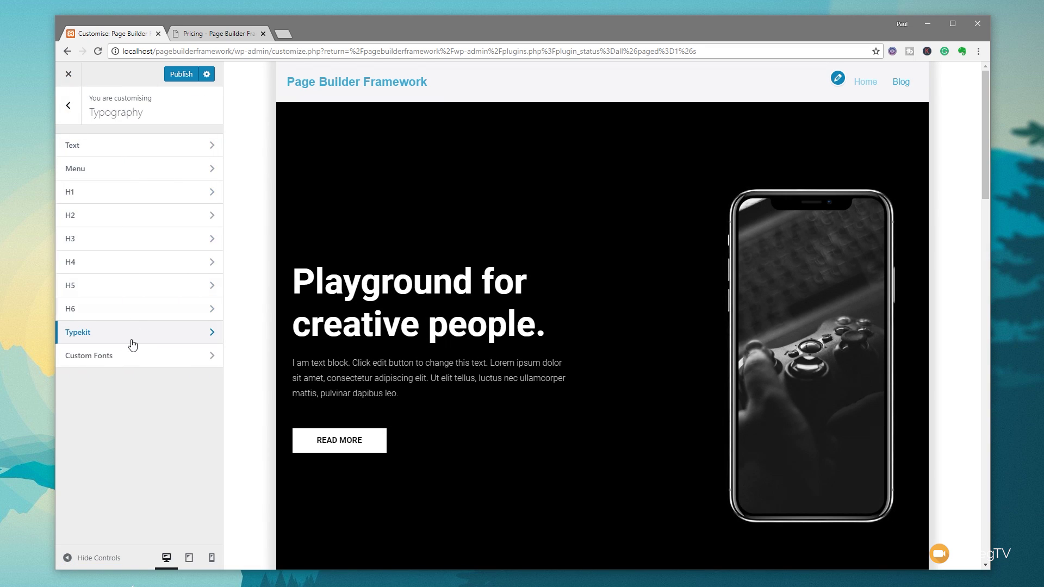
Step: Switch custom fonts on and off in the typography settings to review their options
{"action": "left_click", "coordinate": [106, 358]}
{"action": "left_click", "coordinate": [200, 141]}
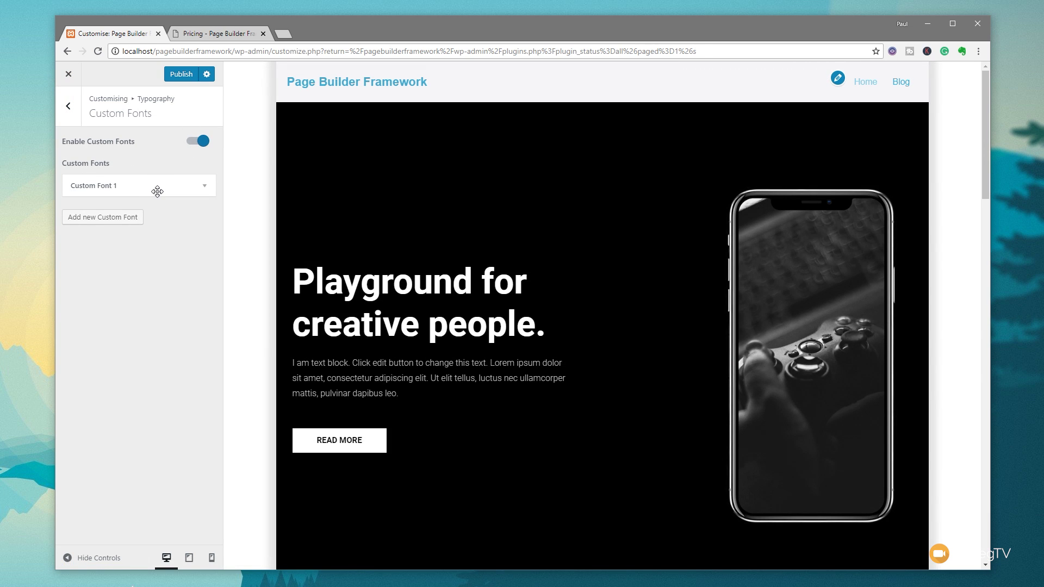
{"action": "left_click", "coordinate": [195, 143]}
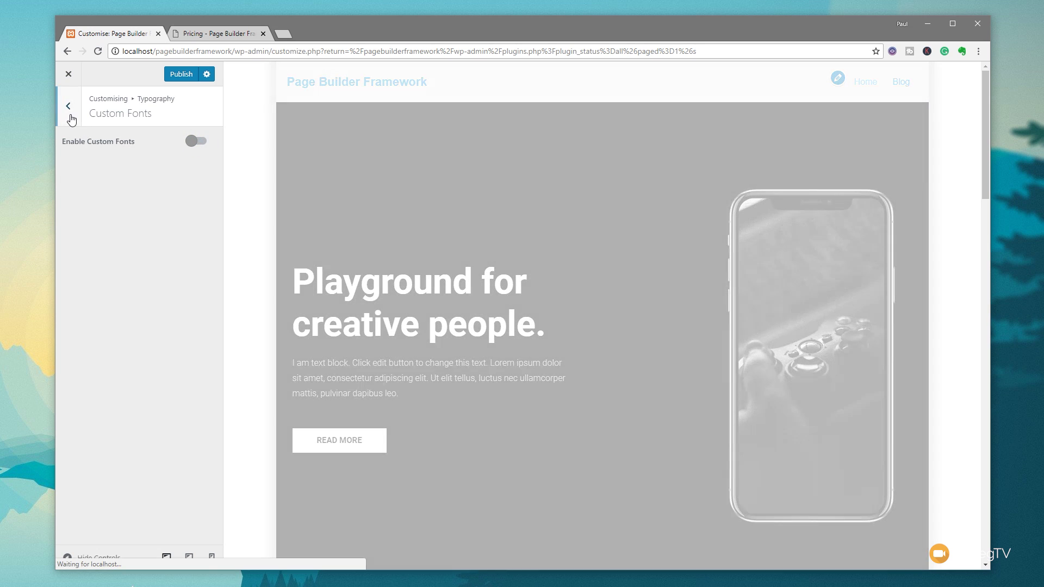
{"action": "left_click", "coordinate": [70, 116]}
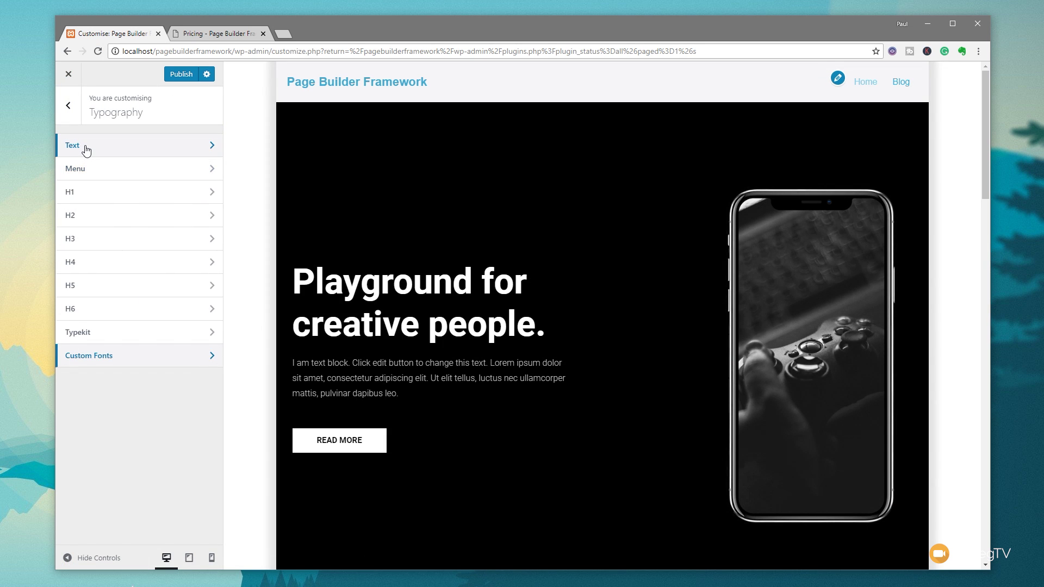
Step: Review the text typography's font size at tablet and mobile widths, and return to the desktop preview
{"action": "left_click", "coordinate": [86, 150]}
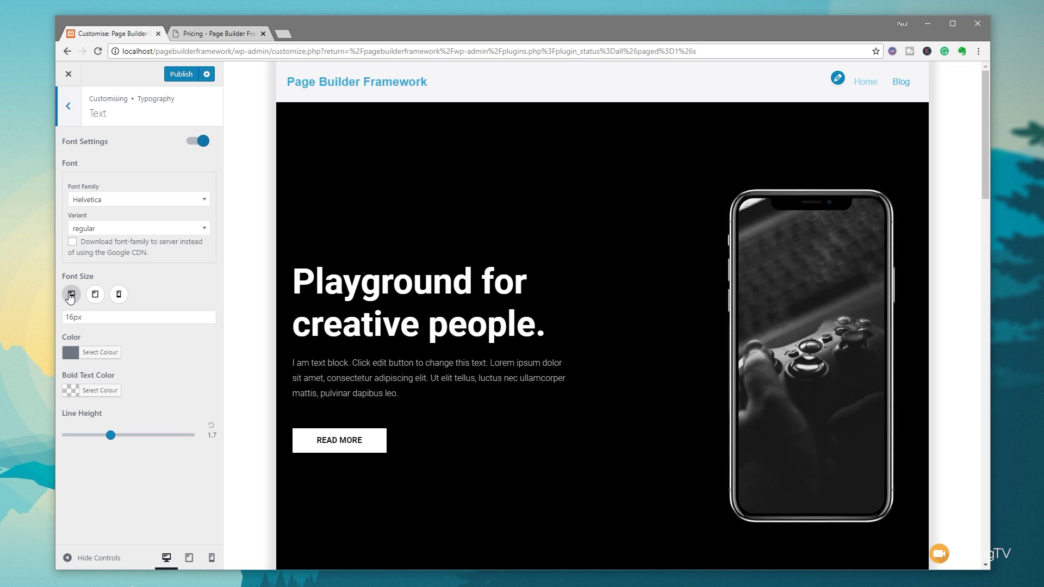
{"action": "left_click", "coordinate": [97, 297]}
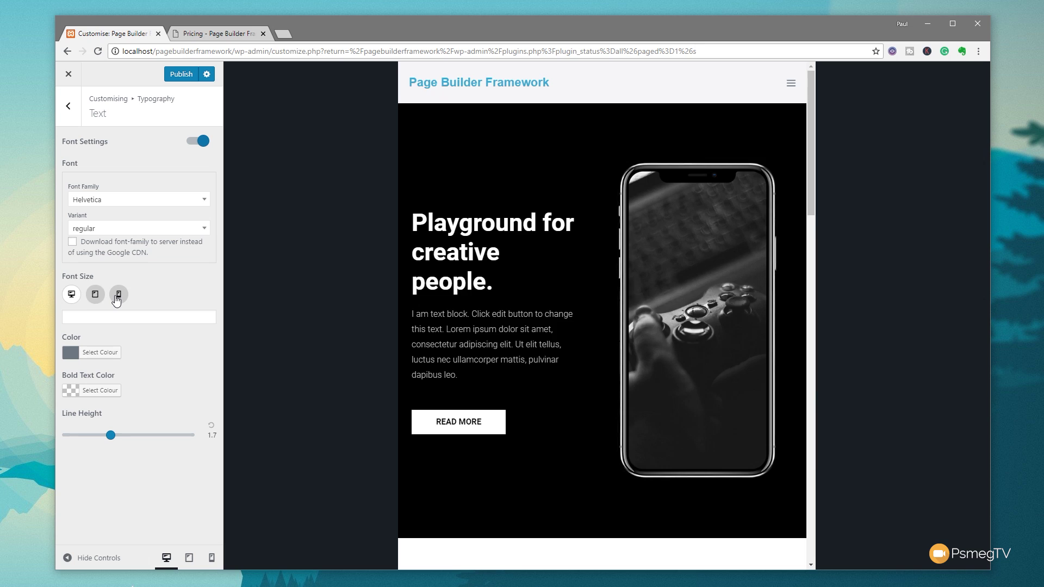
{"action": "left_click", "coordinate": [118, 294]}
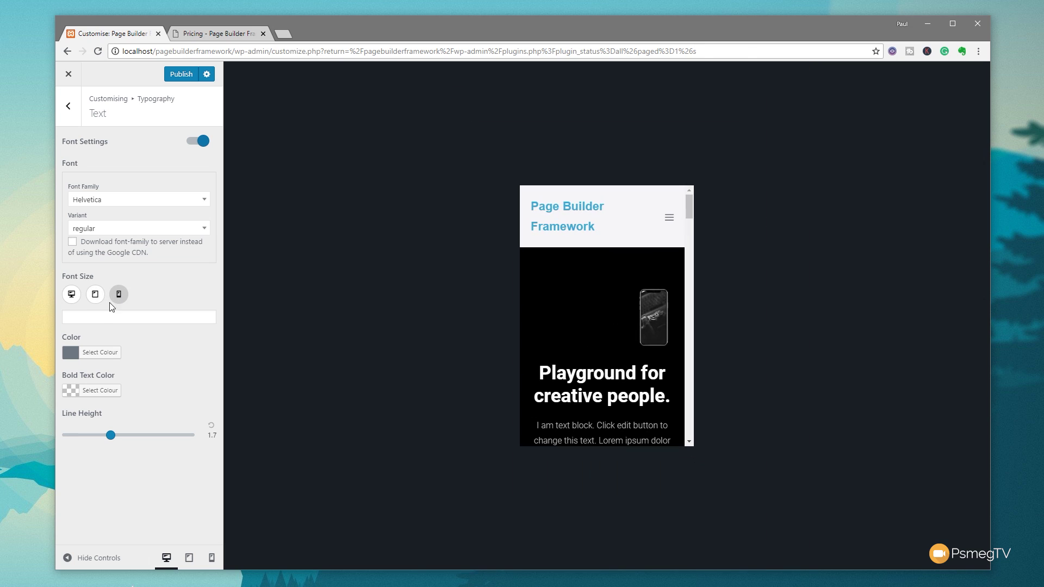
{"action": "left_click", "coordinate": [71, 297]}
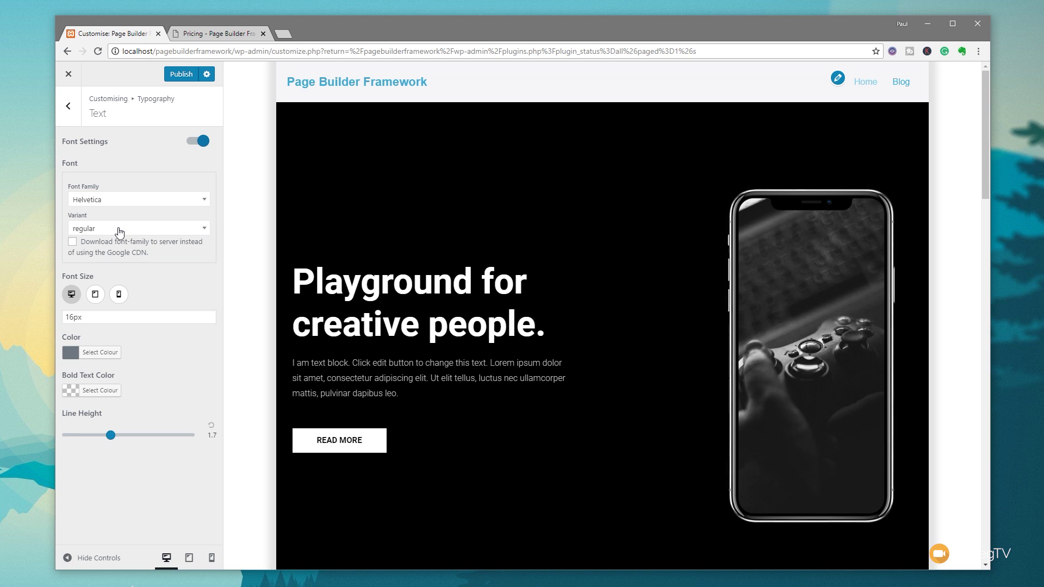
{"action": "left_click", "coordinate": [75, 108]}
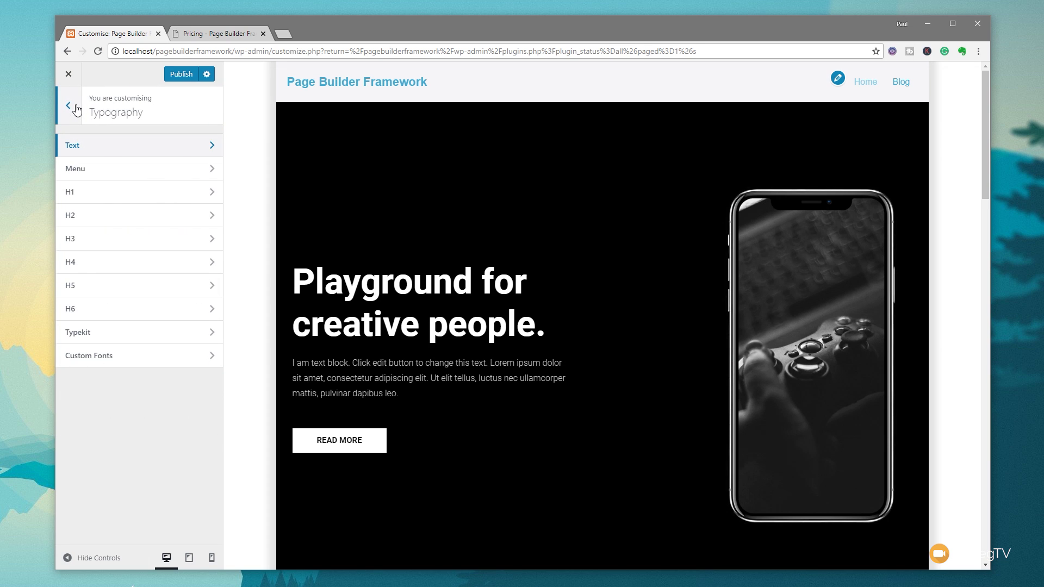
{"action": "left_click", "coordinate": [69, 106]}
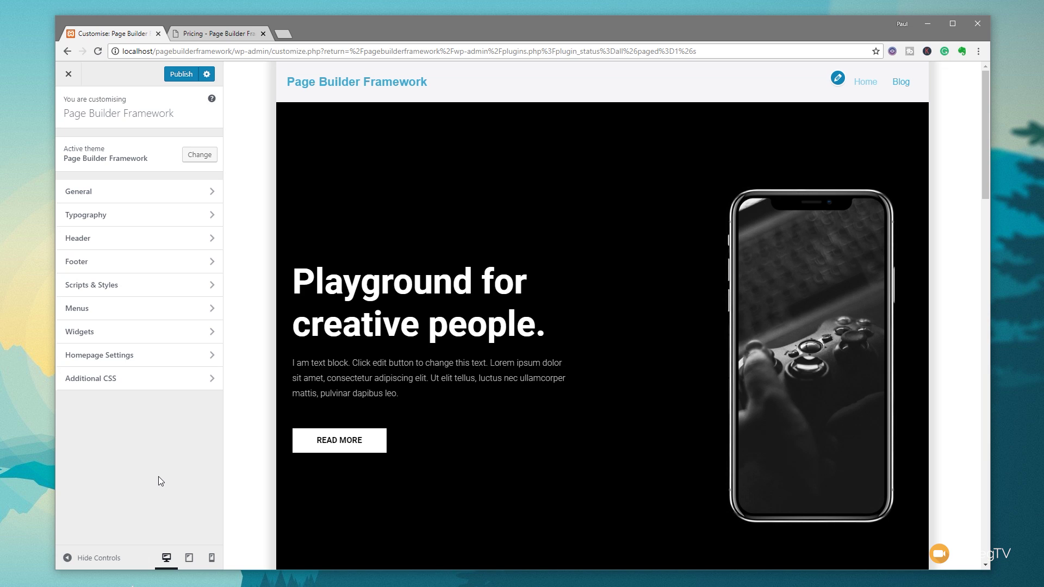
Step: Enable sticky navigation for the header and check it further down the page preview
{"action": "left_click", "coordinate": [97, 238]}
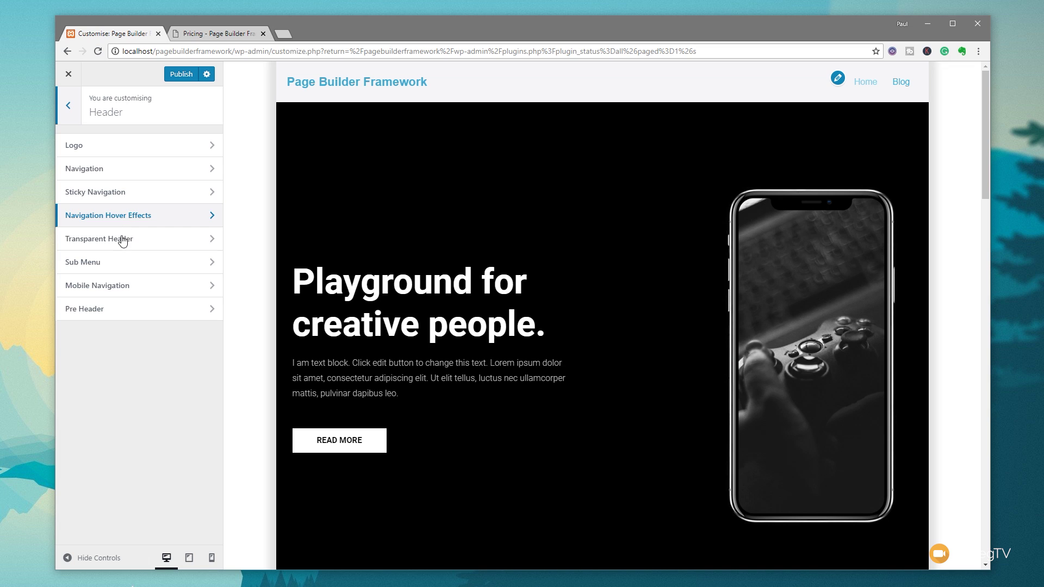
{"action": "left_click", "coordinate": [119, 197]}
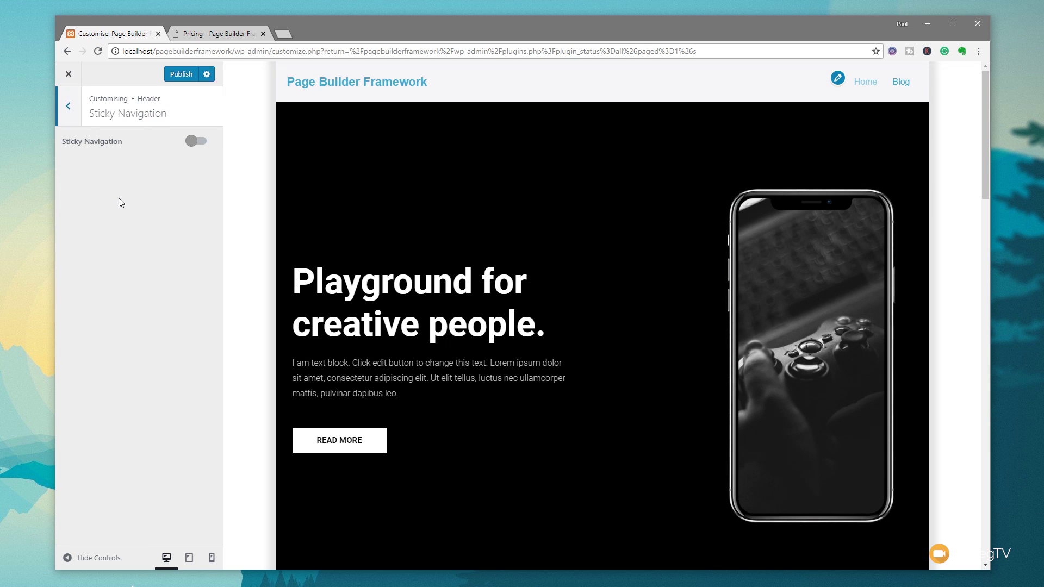
{"action": "left_click", "coordinate": [197, 141]}
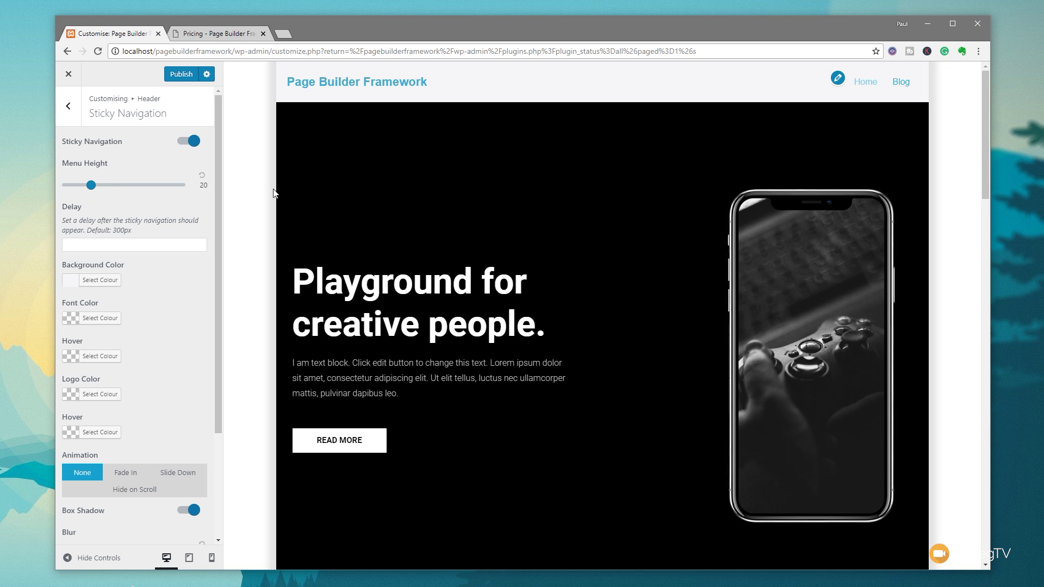
{"action": "scroll", "coordinate": [275, 193], "scroll_direction": "down", "scroll_amount": 4}
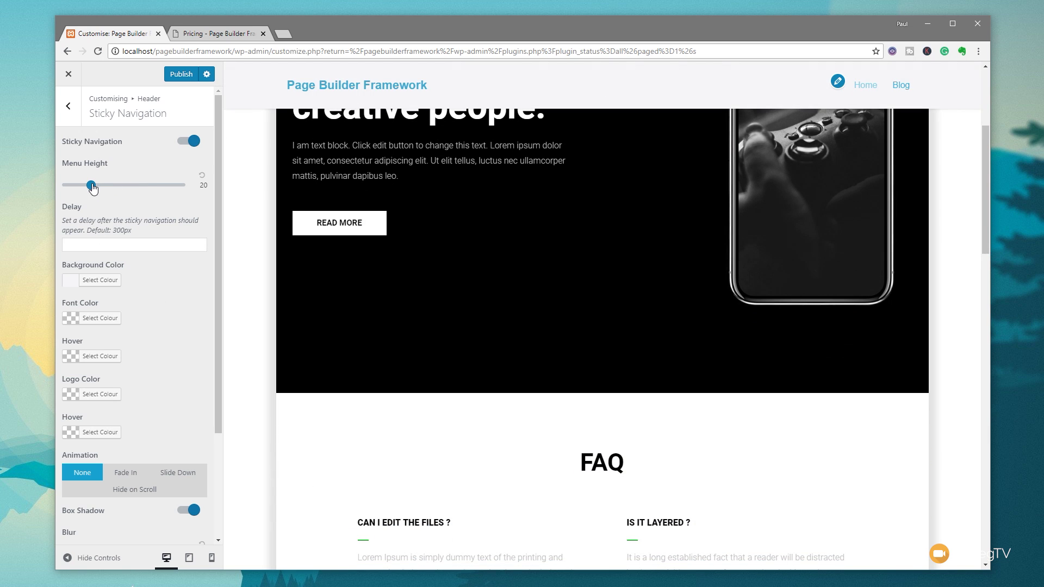
Step: Try sticky navigation menu heights of 10 and 39, and set the height back to 20
{"action": "left_click_drag", "start_coordinate": [90, 185], "coordinate": [77, 186]}
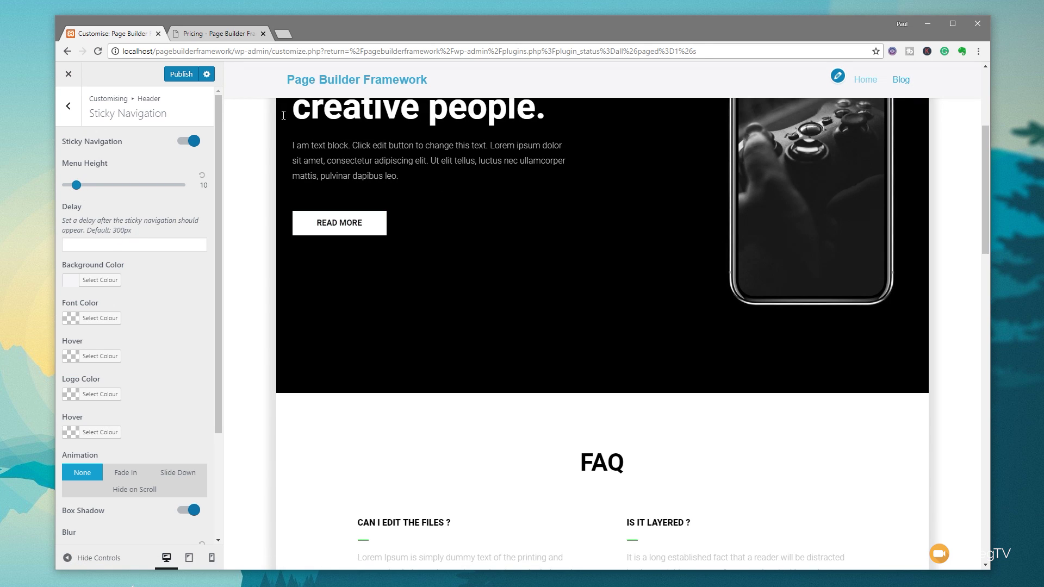
{"action": "left_click_drag", "start_coordinate": [76, 185], "coordinate": [119, 185]}
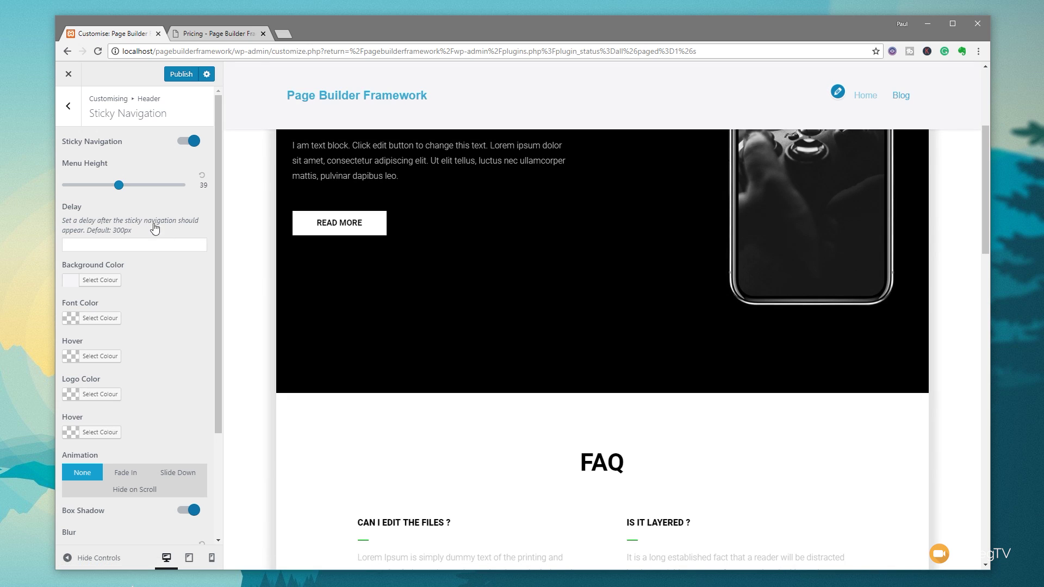
{"action": "left_click", "coordinate": [114, 186]}
{"action": "left_click_drag", "start_coordinate": [113, 186], "coordinate": [90, 186]}
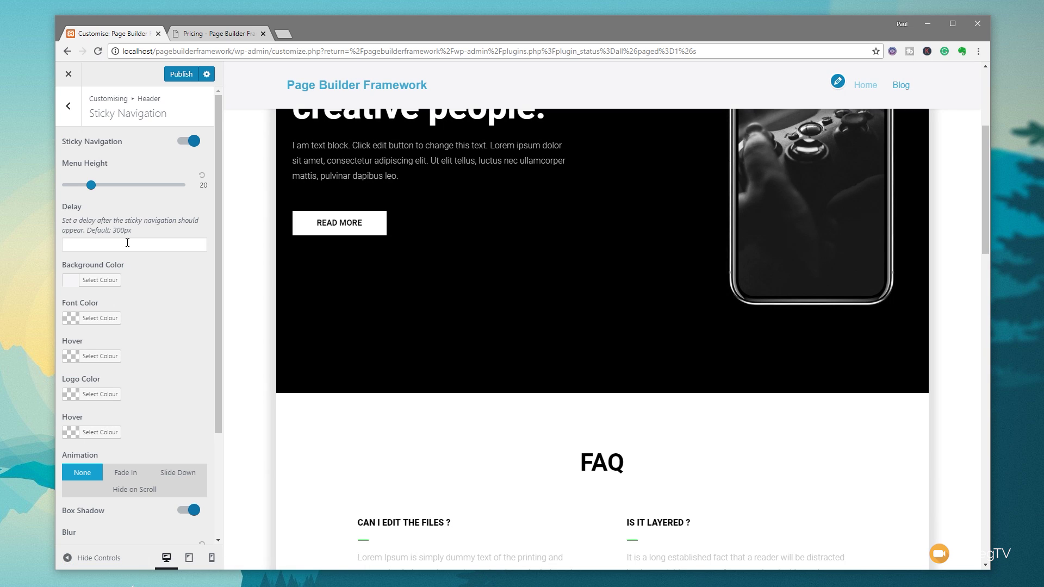
Step: Try the Fade In animation for the sticky navigation in the page preview, and change the animation to Slide Down
{"action": "left_click", "coordinate": [127, 243]}
{"action": "scroll", "coordinate": [152, 357], "scroll_direction": "down", "scroll_amount": 3}
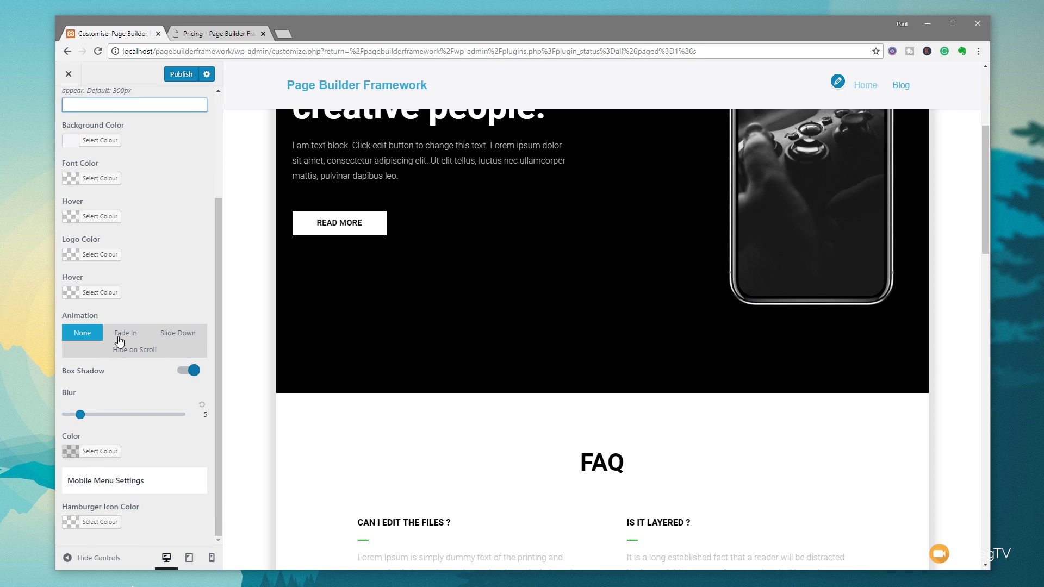
{"action": "left_click", "coordinate": [130, 339]}
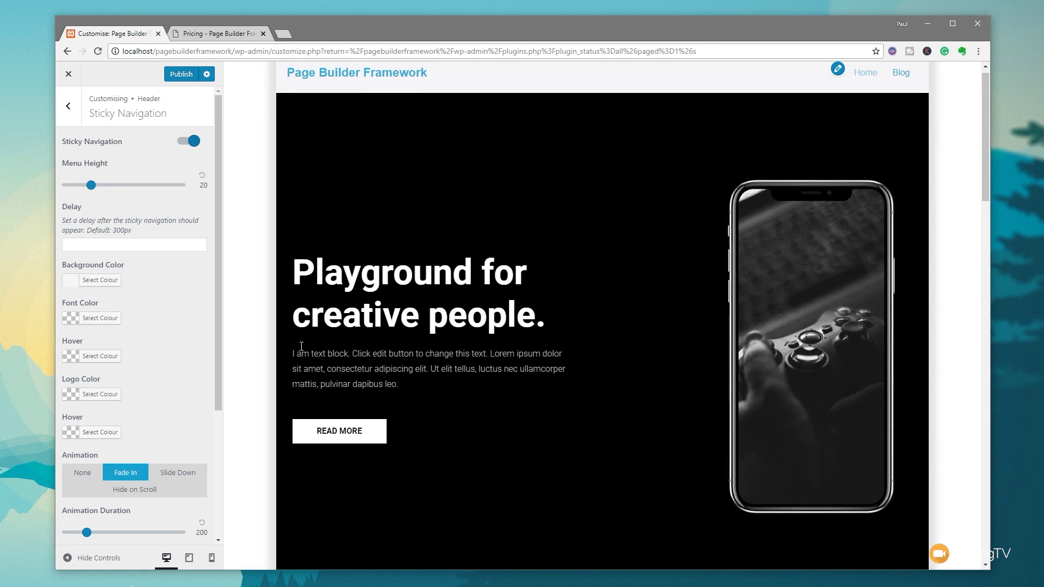
{"action": "scroll", "coordinate": [292, 302], "scroll_direction": "down", "scroll_amount": 1}
{"action": "scroll", "coordinate": [292, 302], "scroll_direction": "down", "scroll_amount": 3}
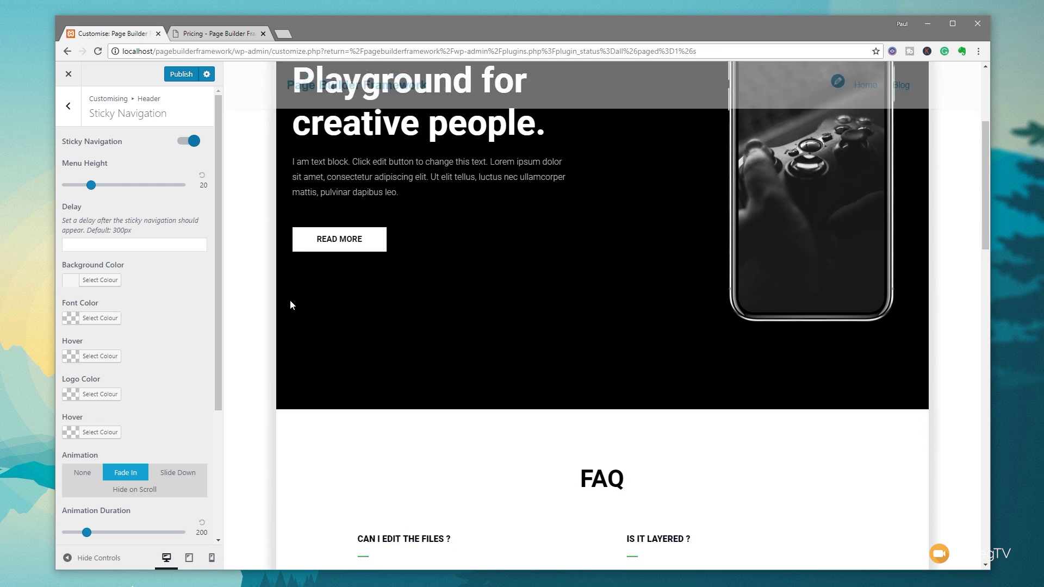
{"action": "scroll", "coordinate": [291, 298], "scroll_direction": "down", "scroll_amount": 3}
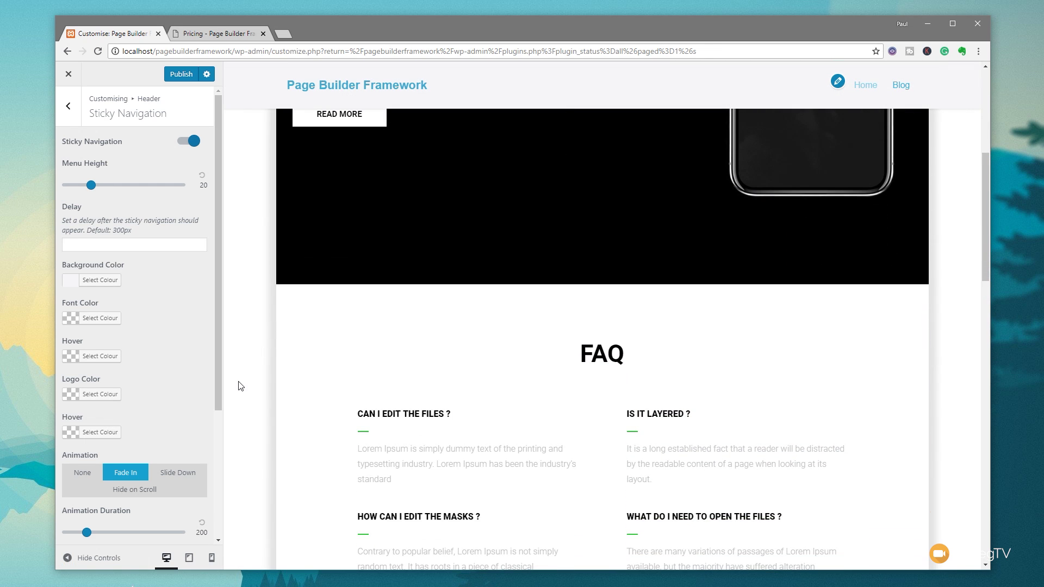
{"action": "left_click", "coordinate": [180, 472]}
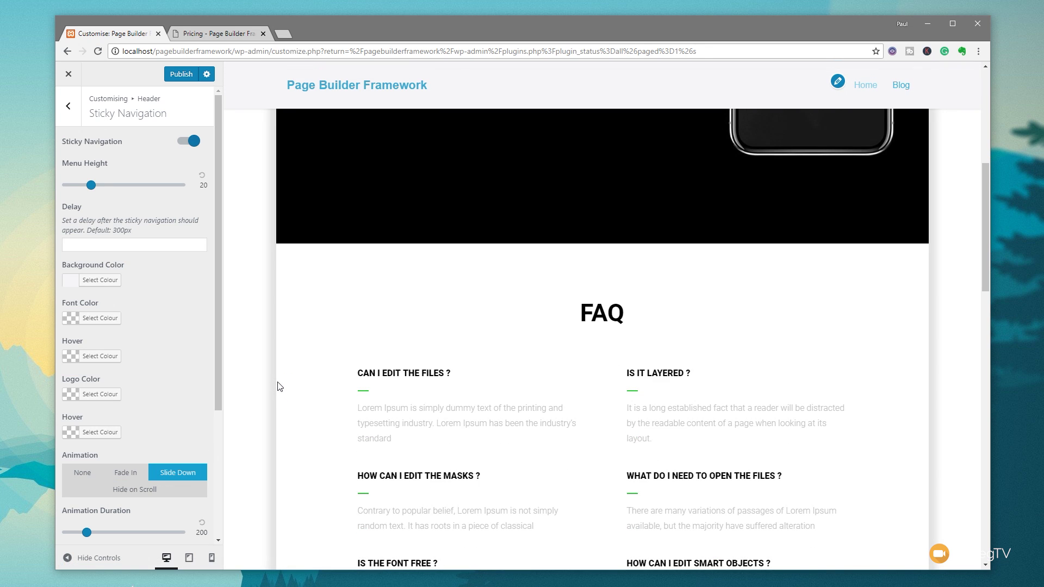
Step: Try the sticky navigation with its box shadow disabled, and enable the box shadow again
{"action": "scroll", "coordinate": [140, 494], "scroll_direction": "down", "scroll_amount": 3}
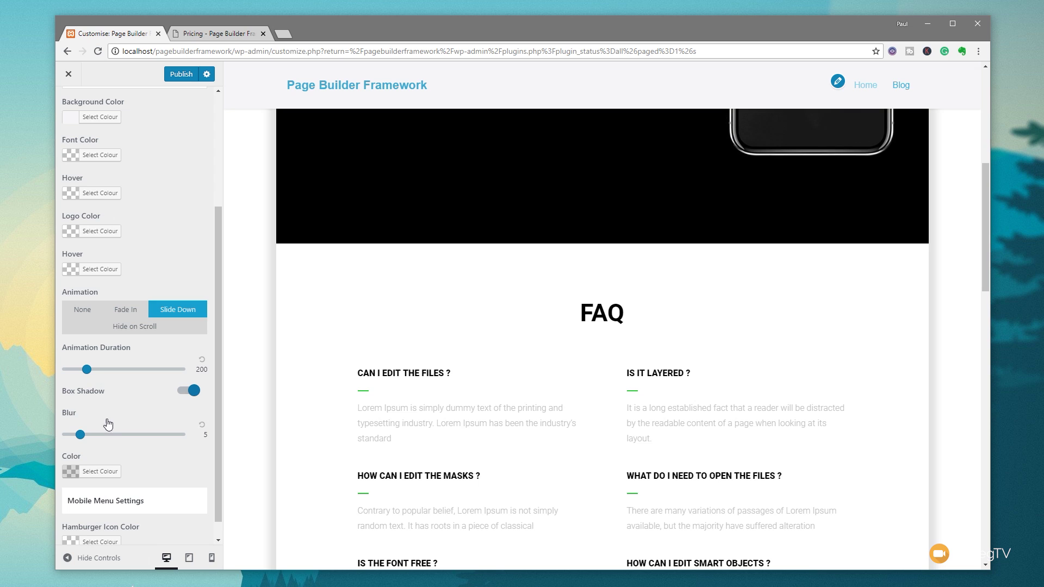
{"action": "left_click", "coordinate": [194, 401]}
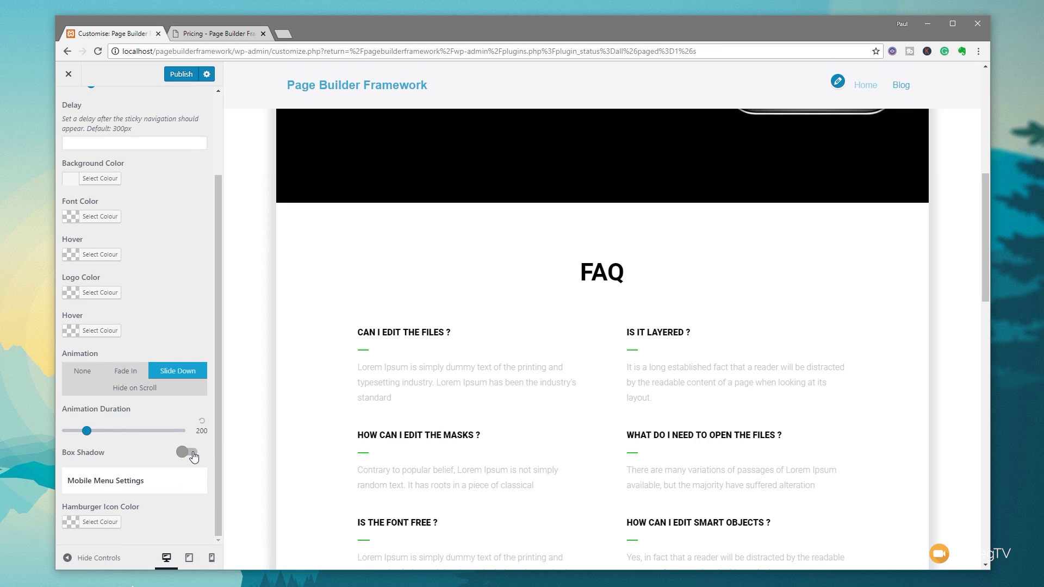
{"action": "left_click", "coordinate": [191, 452]}
{"action": "scroll", "coordinate": [192, 452], "scroll_direction": "up", "scroll_amount": 2}
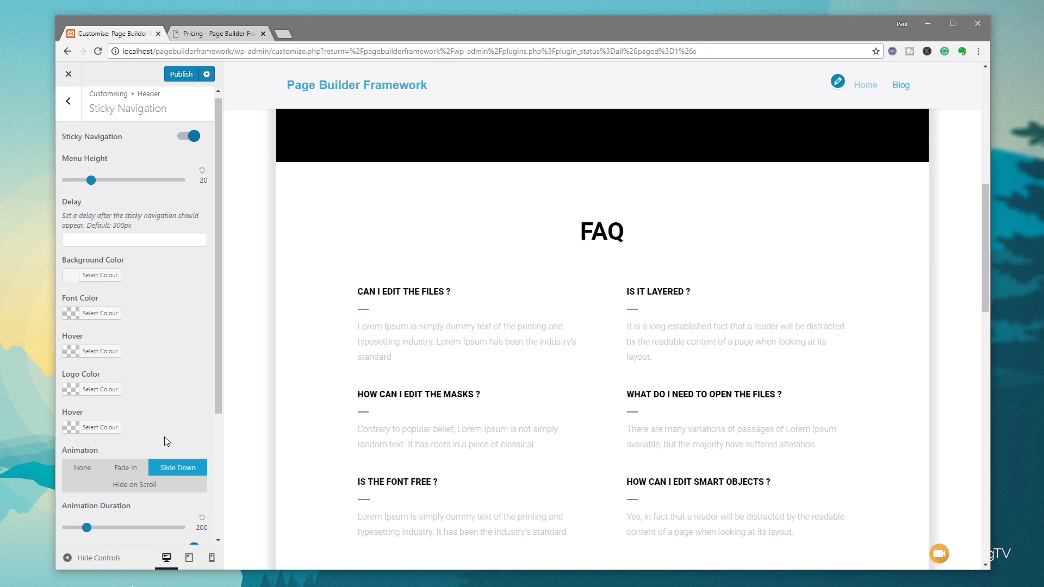
{"action": "scroll", "coordinate": [165, 438], "scroll_direction": "down", "scroll_amount": 3}
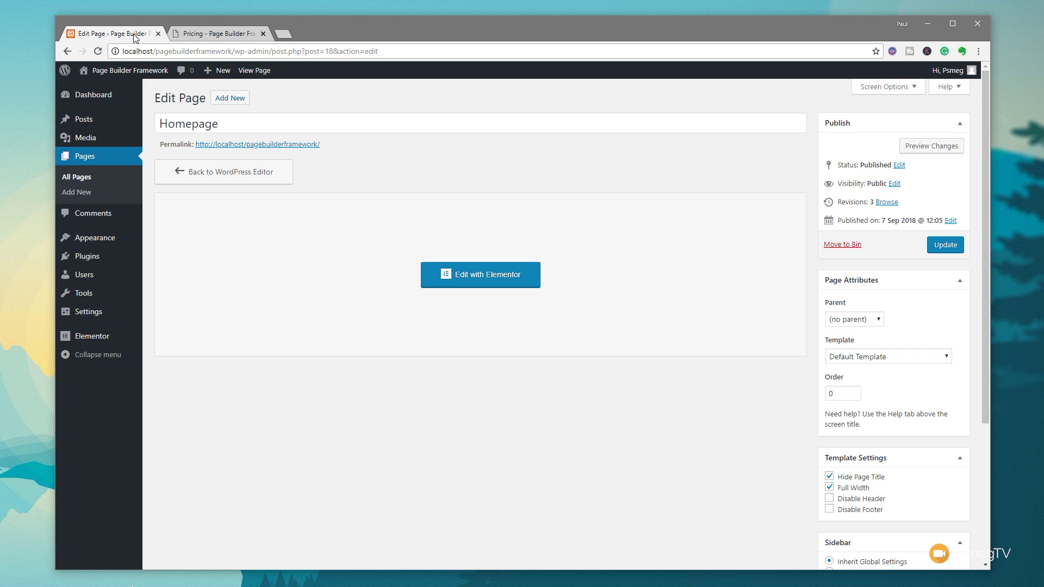
Step: Enable the transparent header in the Homepage's page settings and update the page
{"action": "scroll", "coordinate": [570, 394], "scroll_direction": "down", "scroll_amount": 4}
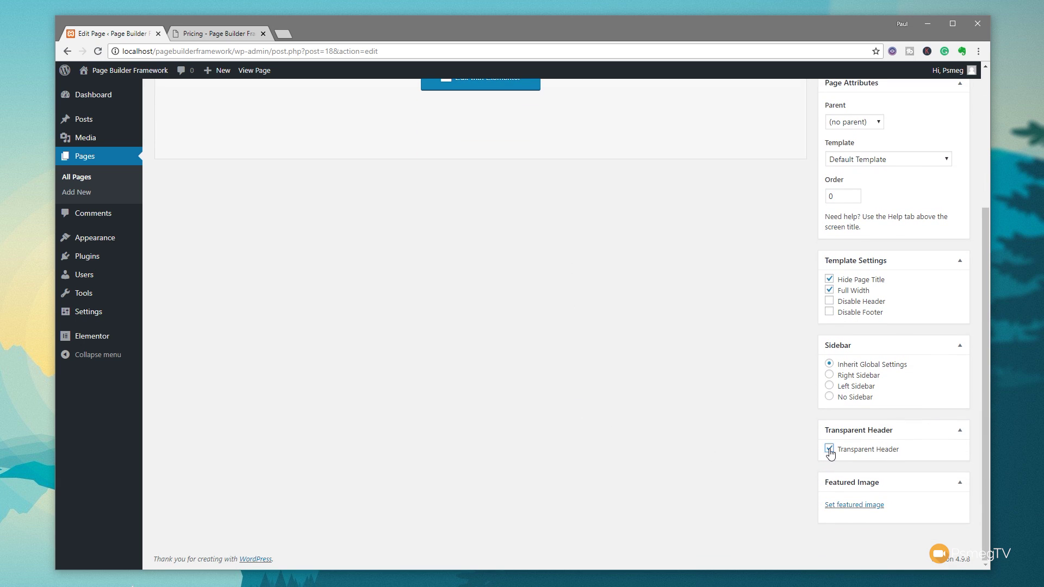
{"action": "scroll", "coordinate": [598, 386], "scroll_direction": "up", "scroll_amount": 4}
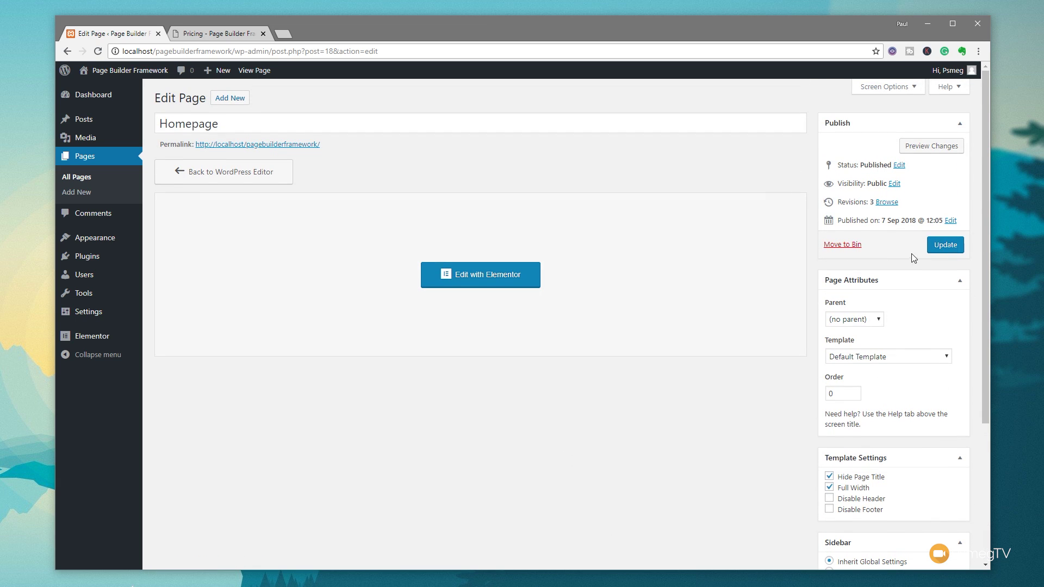
{"action": "left_click", "coordinate": [935, 245]}
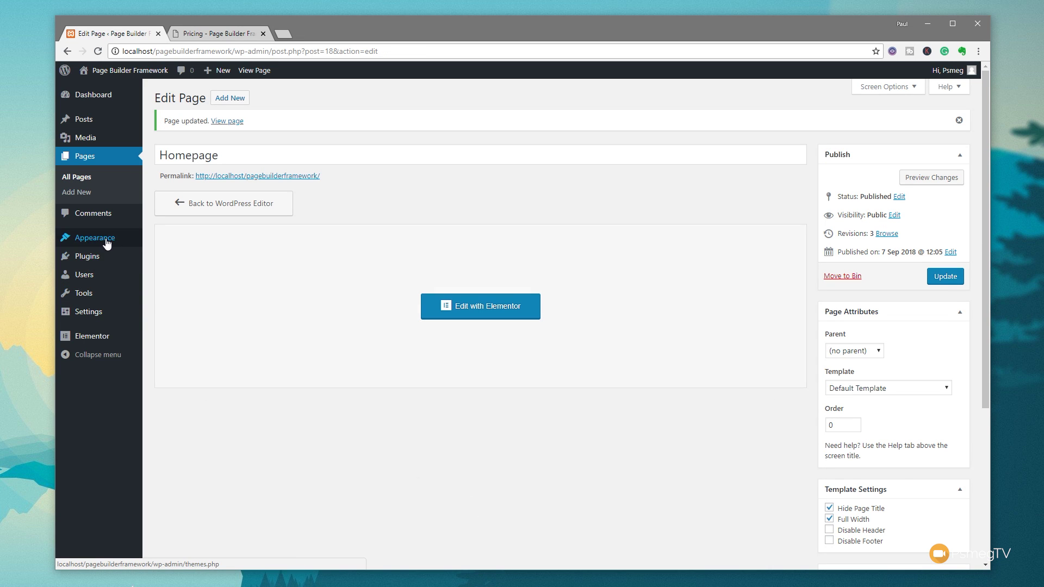
Step: Open the theme customiser at the header's Transparent Header settings
{"action": "mouse_move", "coordinate": [107, 245]}
{"action": "left_click", "coordinate": [175, 262]}
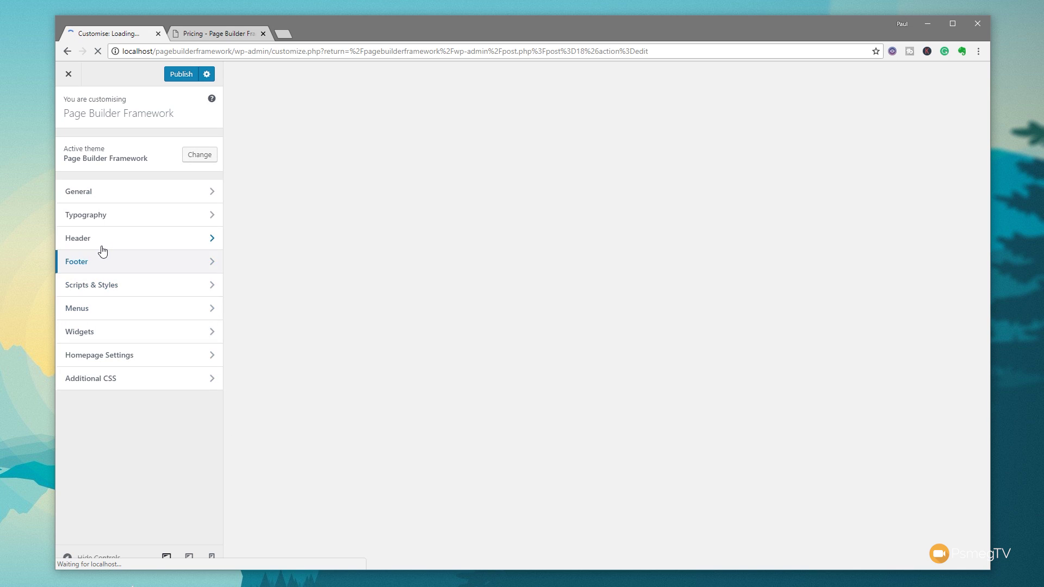
{"action": "left_click", "coordinate": [102, 246]}
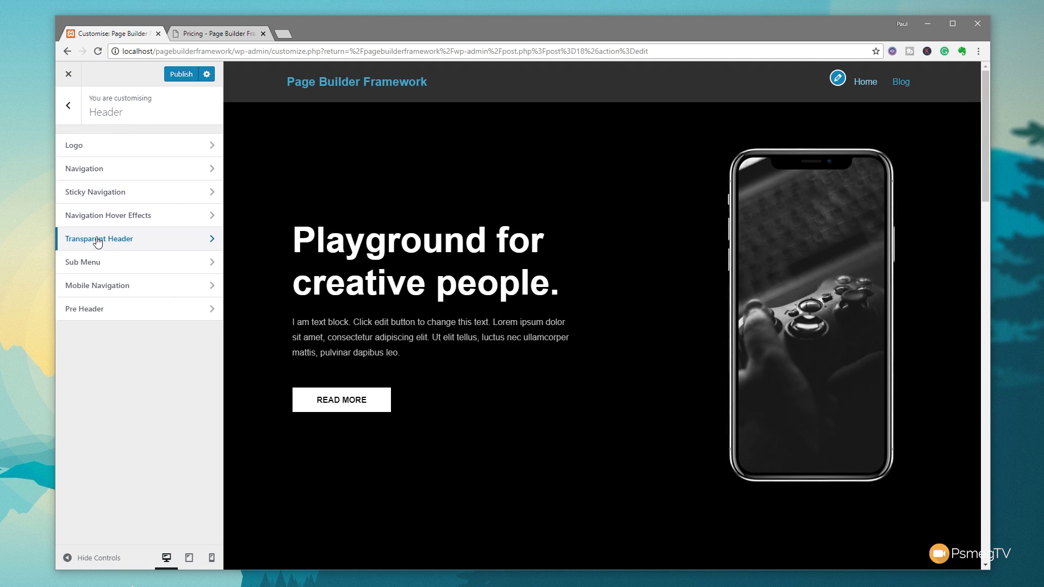
{"action": "left_click", "coordinate": [98, 243]}
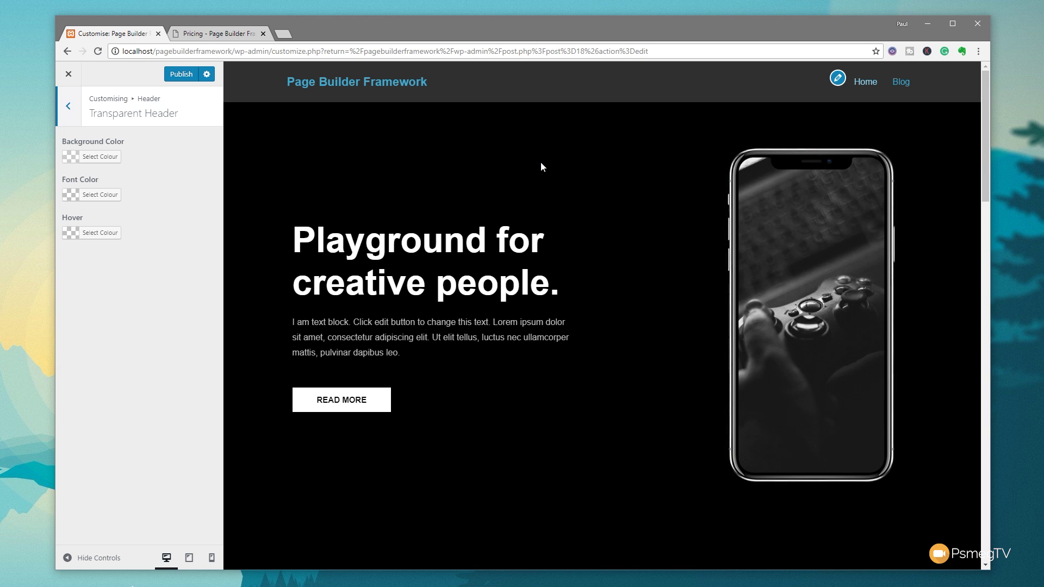
Step: Clear the transparent header's background colour and check the header at the start and further down the page preview
{"action": "left_click", "coordinate": [100, 157]}
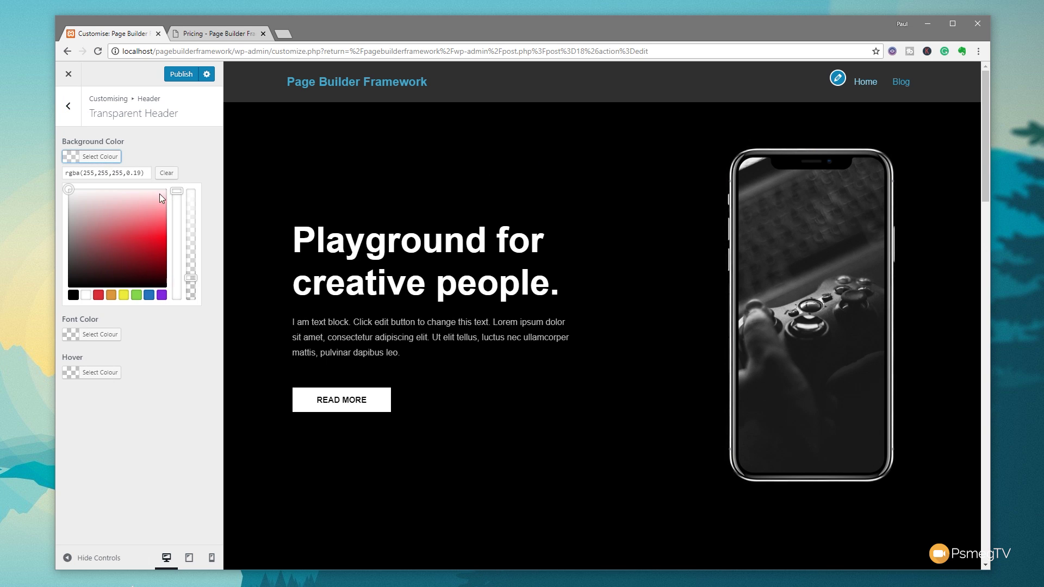
{"action": "left_click", "coordinate": [166, 174]}
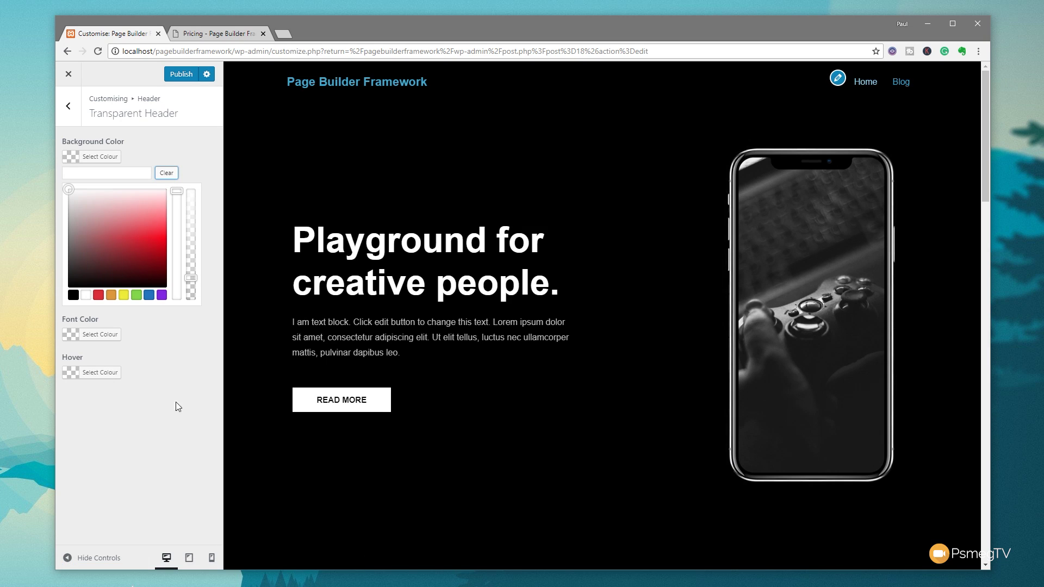
{"action": "left_click", "coordinate": [156, 447]}
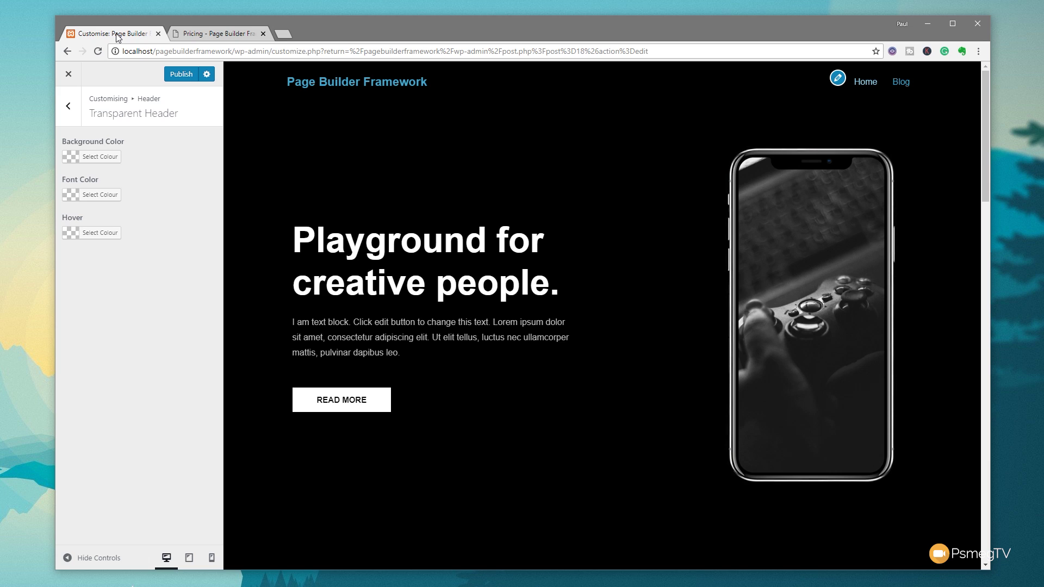
{"action": "scroll", "coordinate": [460, 280], "scroll_direction": "down", "scroll_amount": 4}
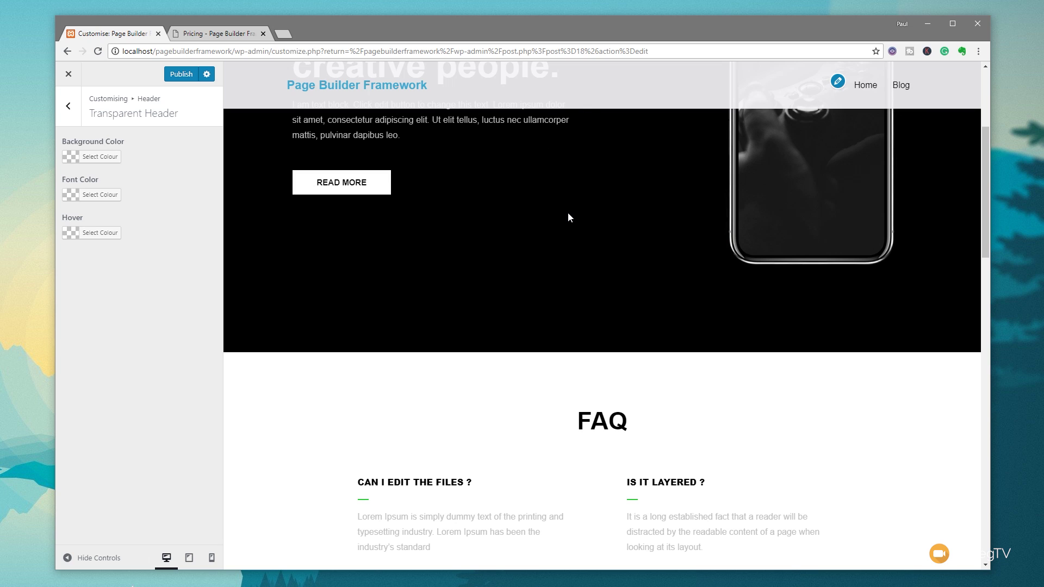
{"action": "scroll", "coordinate": [569, 223], "scroll_direction": "up", "scroll_amount": 4}
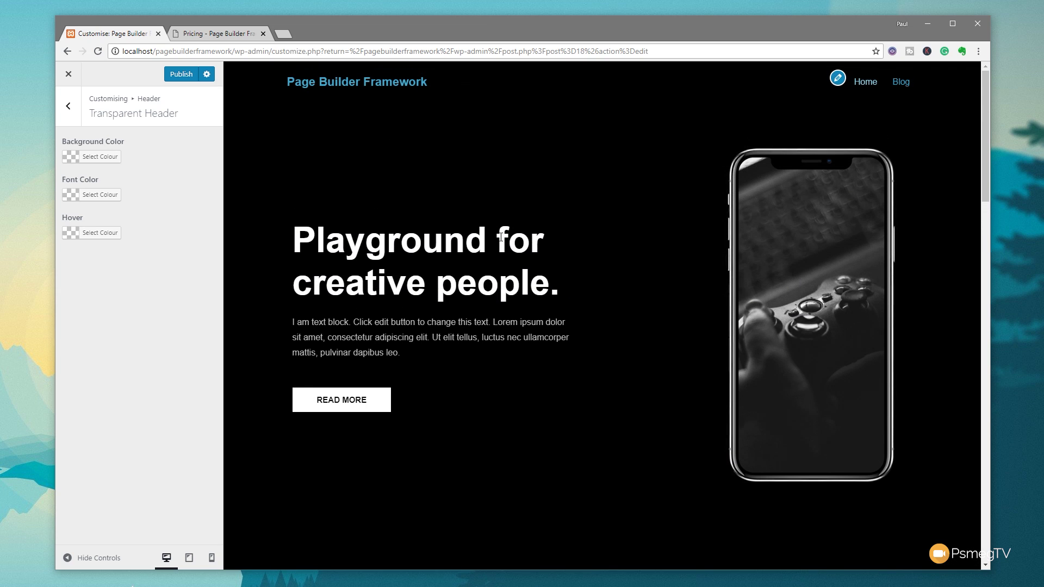
Step: Set the transparent header's background colour to rgba(232,232,232,0.19)
{"action": "left_click", "coordinate": [103, 158]}
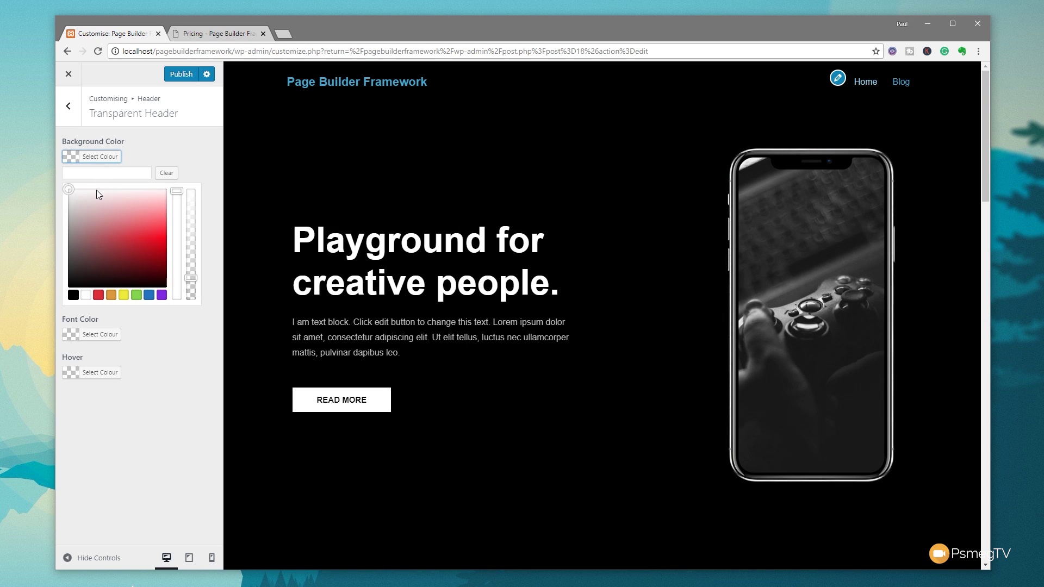
{"action": "left_click", "coordinate": [68, 198]}
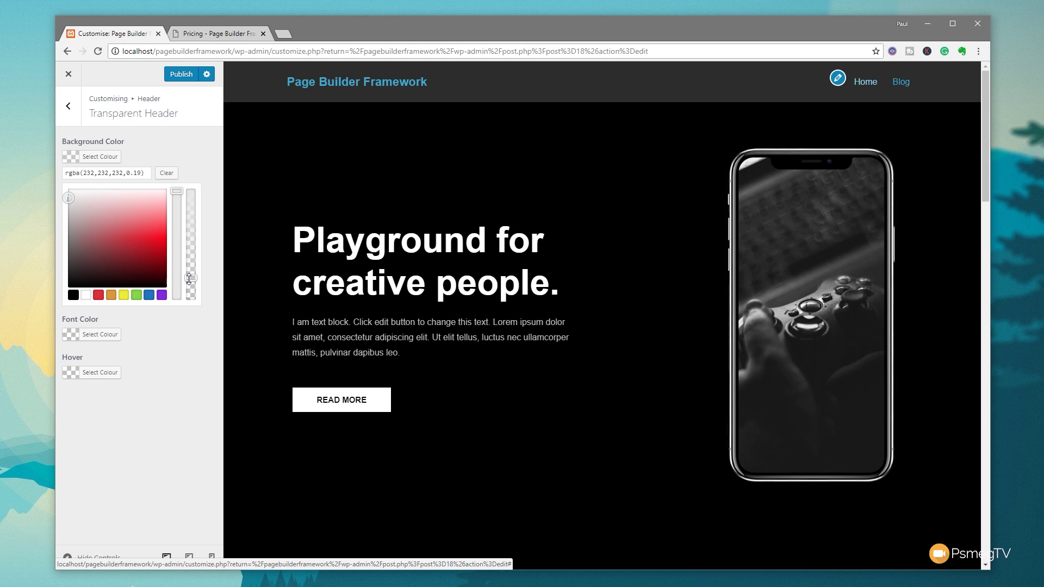
{"action": "left_click", "coordinate": [169, 439]}
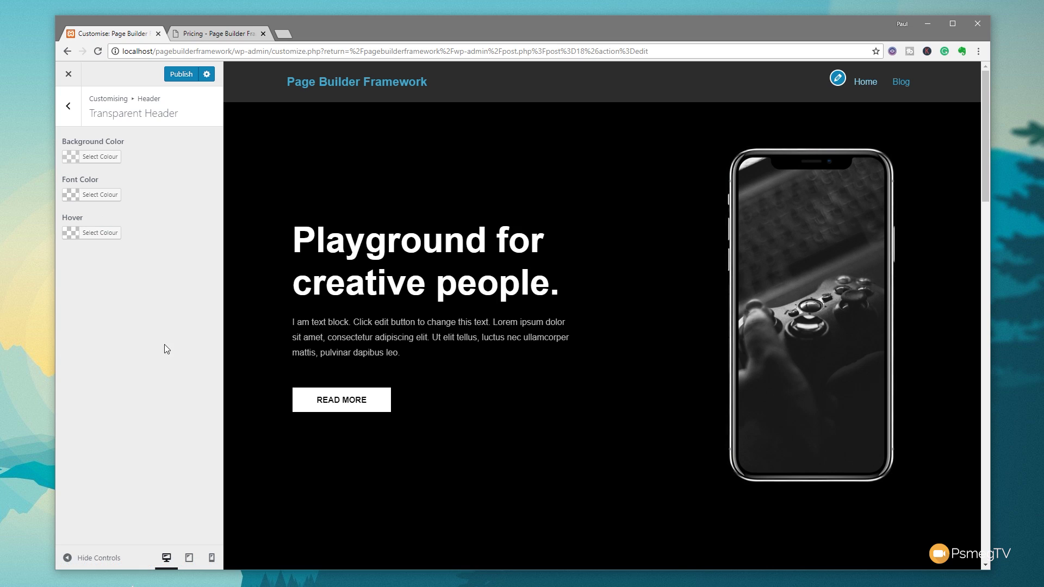
Step: Set the transparent header's font colour to white, #ffffff
{"action": "left_click", "coordinate": [100, 196]}
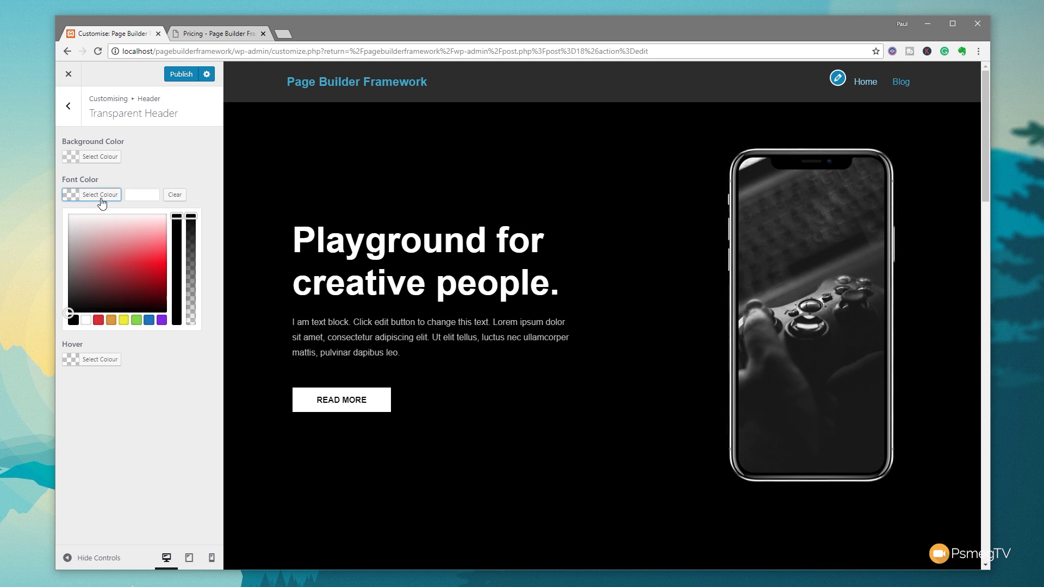
{"action": "left_click", "coordinate": [84, 321]}
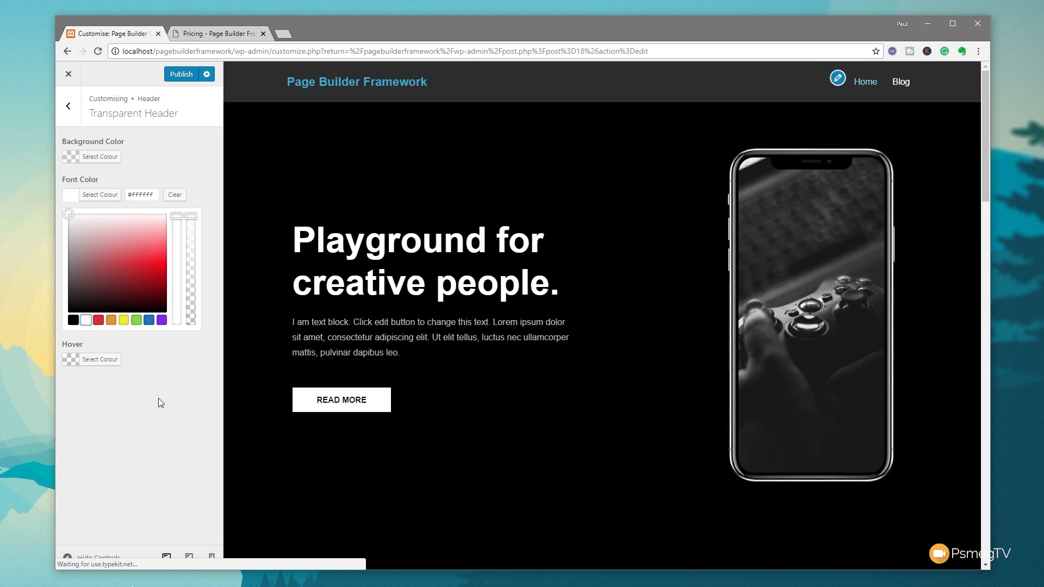
{"action": "left_click", "coordinate": [158, 400]}
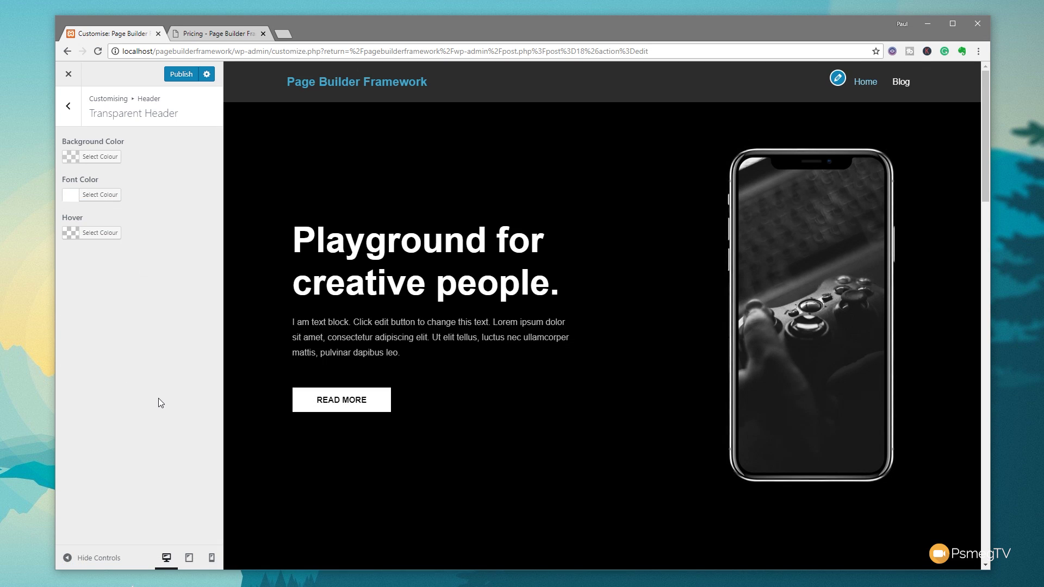
Step: Try green #81d742 as the transparent header's hover colour
{"action": "left_click", "coordinate": [101, 233]}
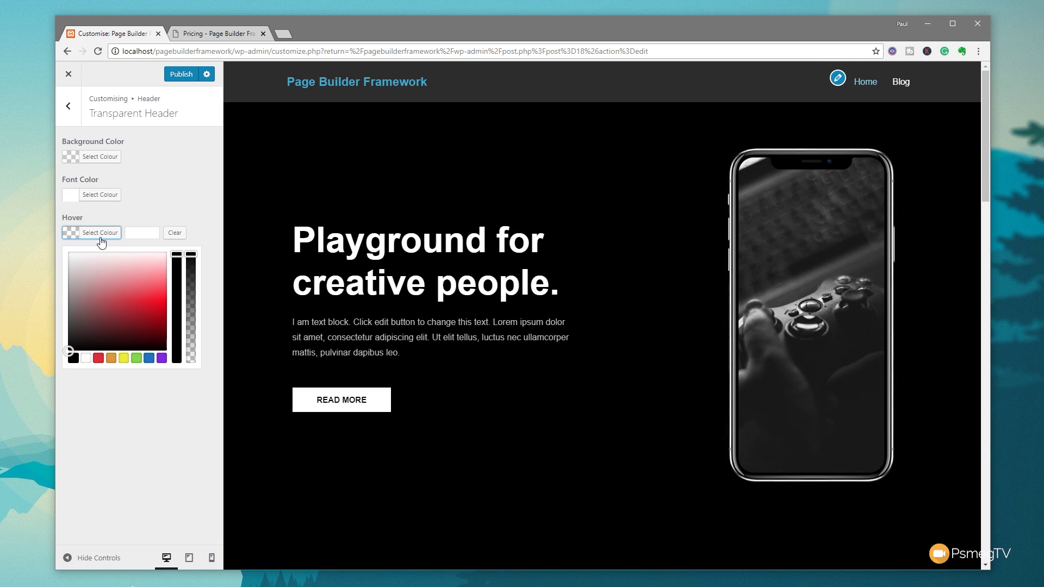
{"action": "left_click", "coordinate": [136, 358]}
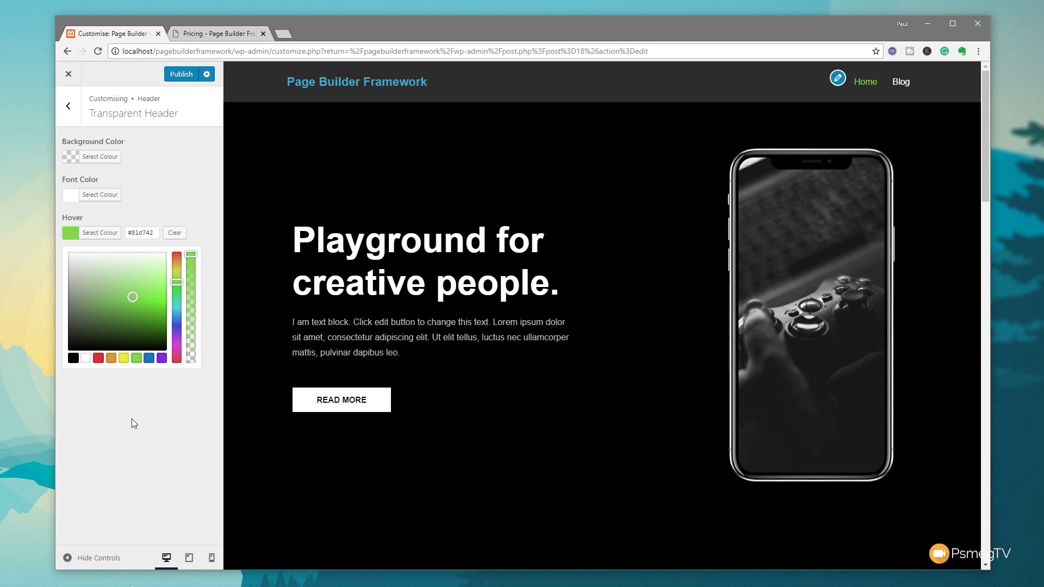
{"action": "left_click", "coordinate": [131, 418]}
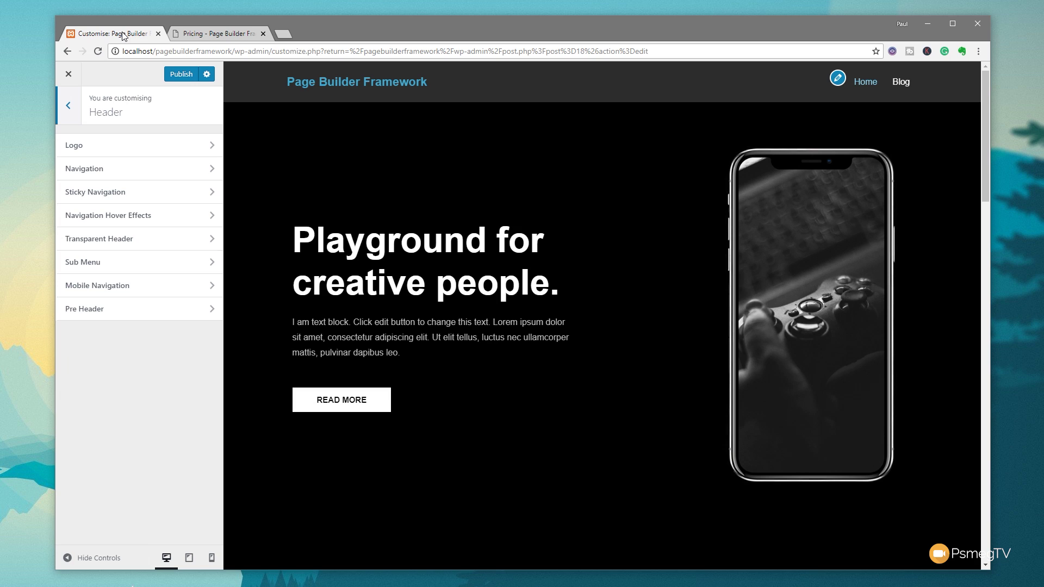
Step: Change the header navigation menu to Off Canvas (right), and test opening and closing it in the page preview
{"action": "left_click", "coordinate": [76, 170]}
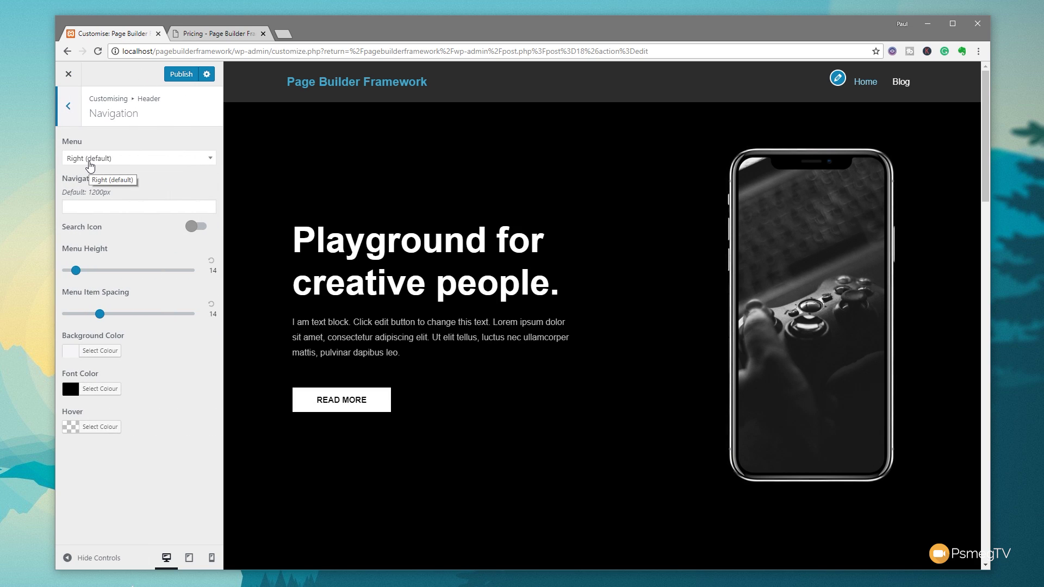
{"action": "left_click", "coordinate": [90, 165]}
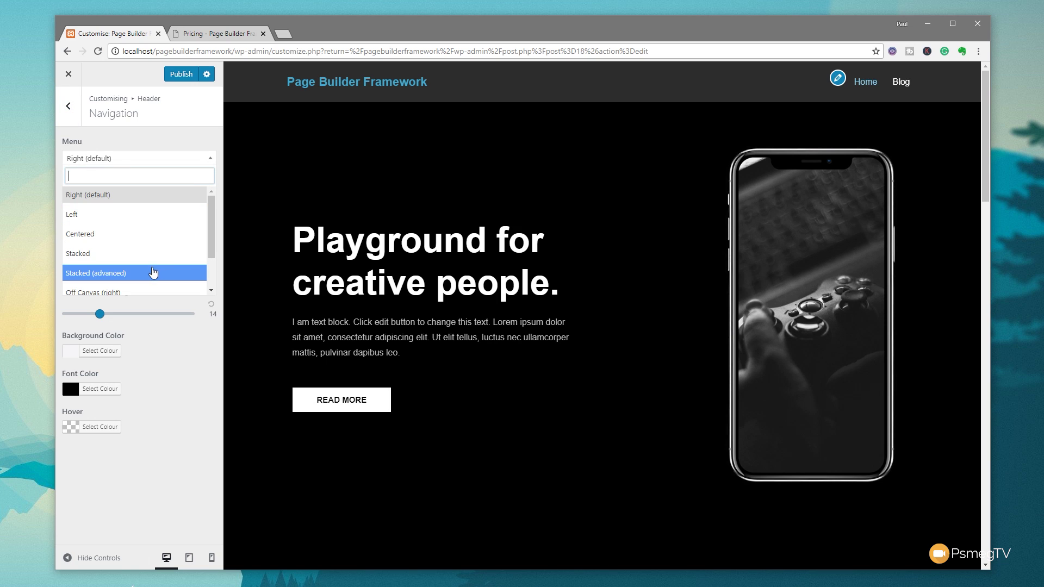
{"action": "left_click_drag", "start_coordinate": [214, 250], "coordinate": [215, 280]}
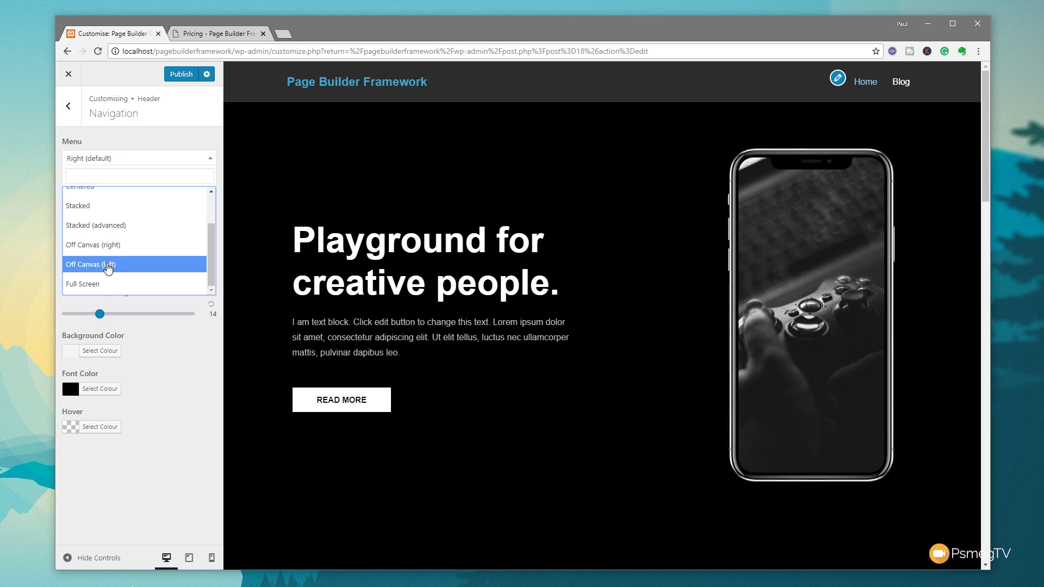
{"action": "left_click", "coordinate": [108, 245]}
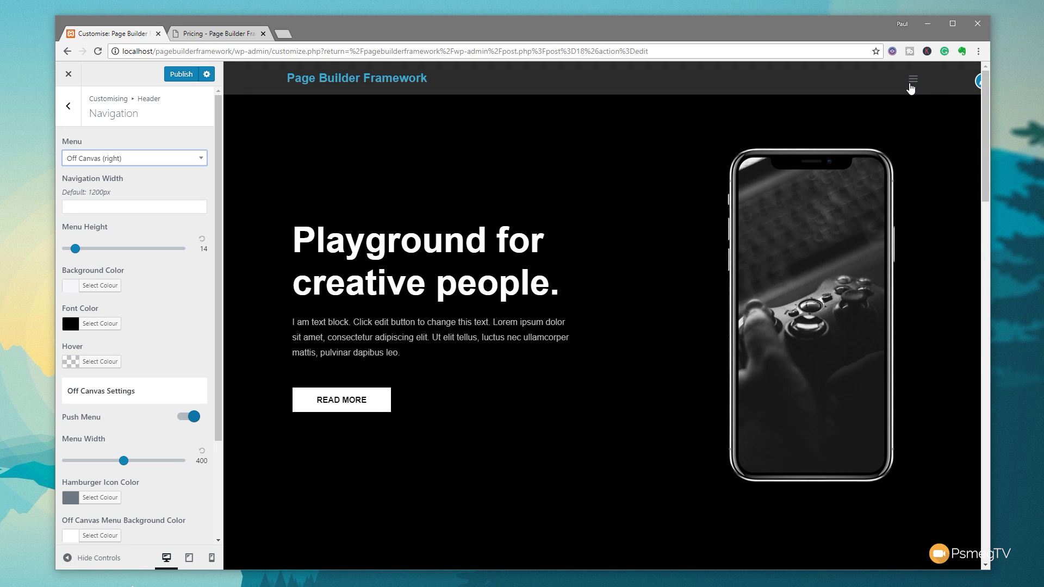
{"action": "left_click", "coordinate": [911, 85]}
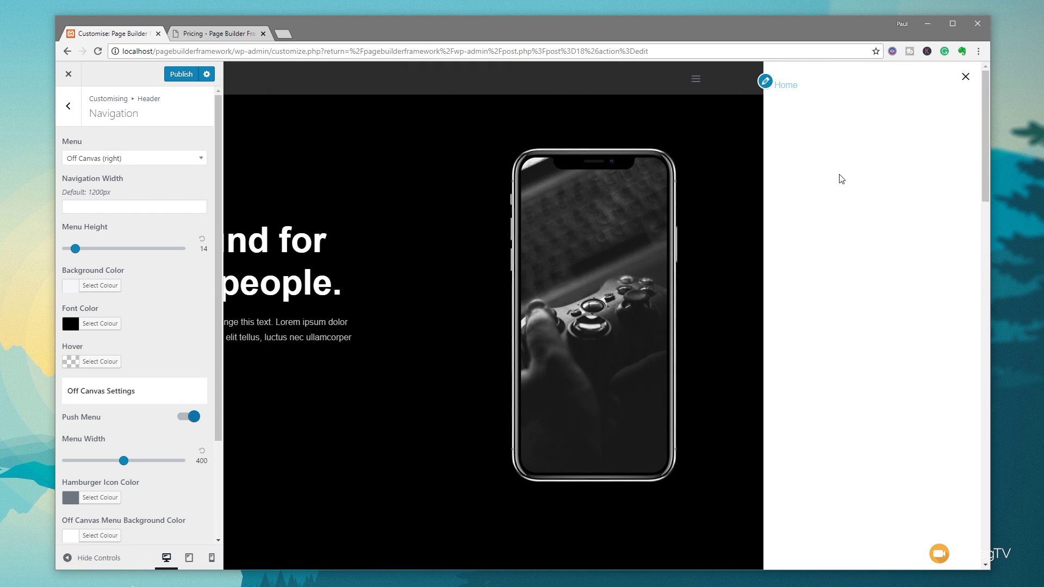
{"action": "left_click", "coordinate": [698, 86]}
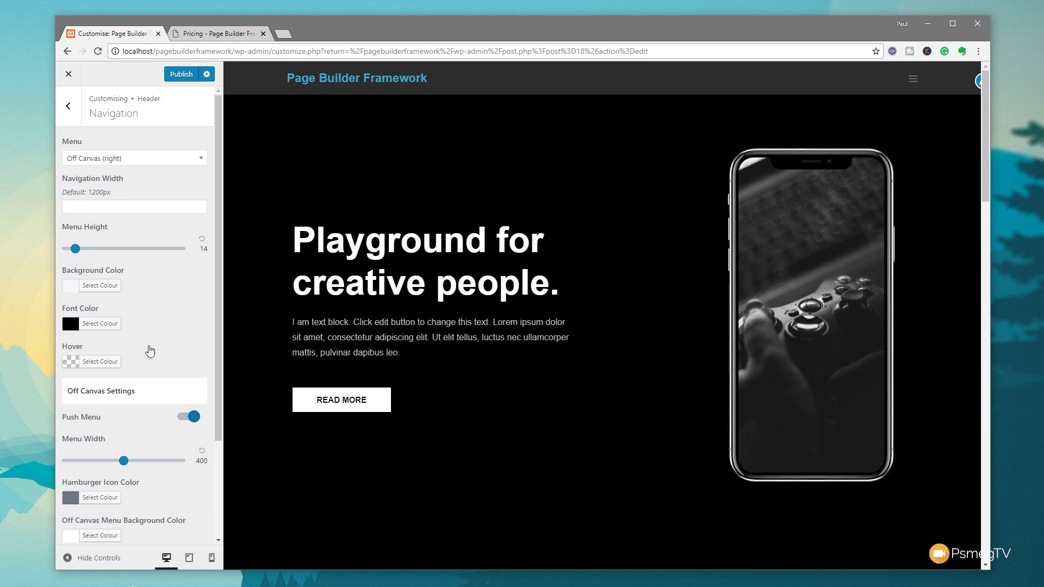
Step: Test the off-canvas menu in the page preview with Push Menu disabled, and test it again with Push Menu re-enabled
{"action": "scroll", "coordinate": [163, 396], "scroll_direction": "down", "scroll_amount": 3}
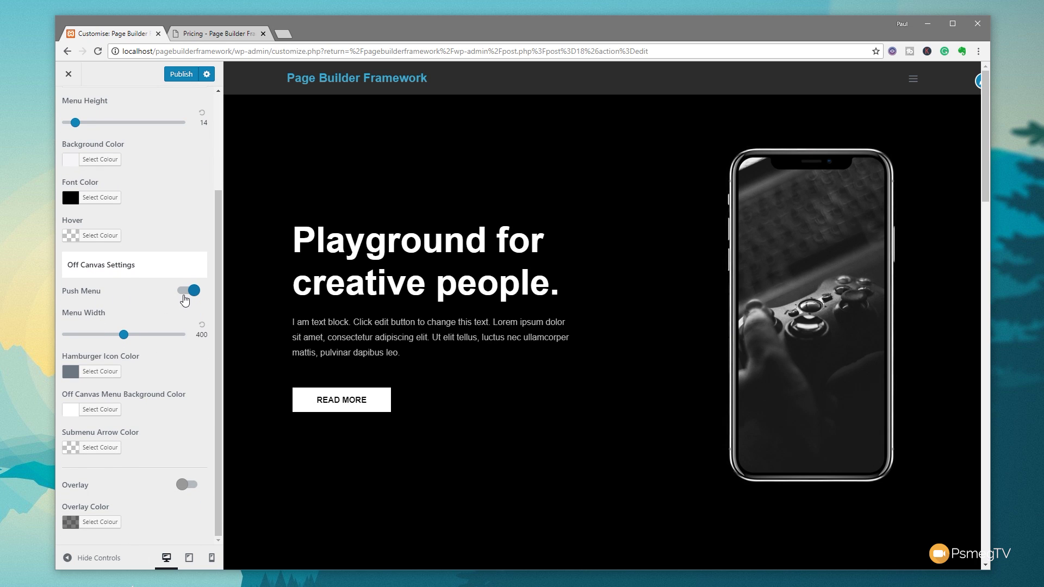
{"action": "left_click", "coordinate": [185, 291]}
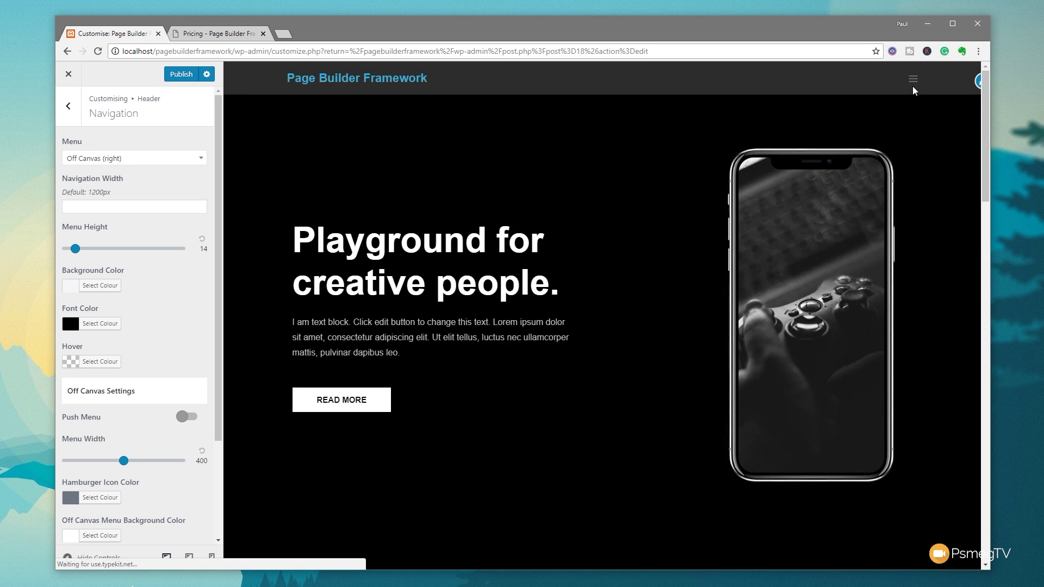
{"action": "left_click", "coordinate": [913, 80]}
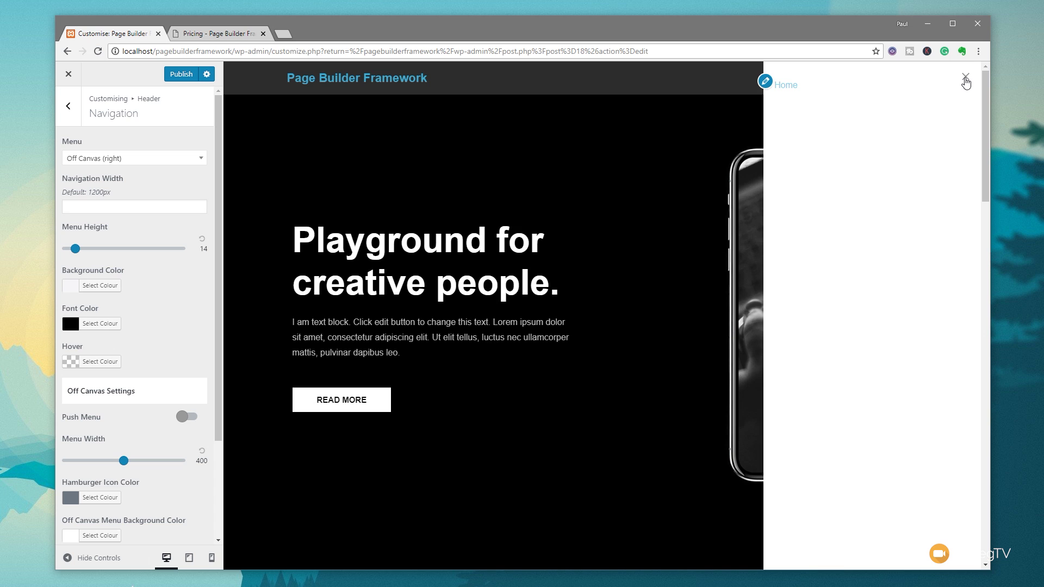
{"action": "left_click", "coordinate": [965, 76]}
{"action": "left_click", "coordinate": [190, 417]}
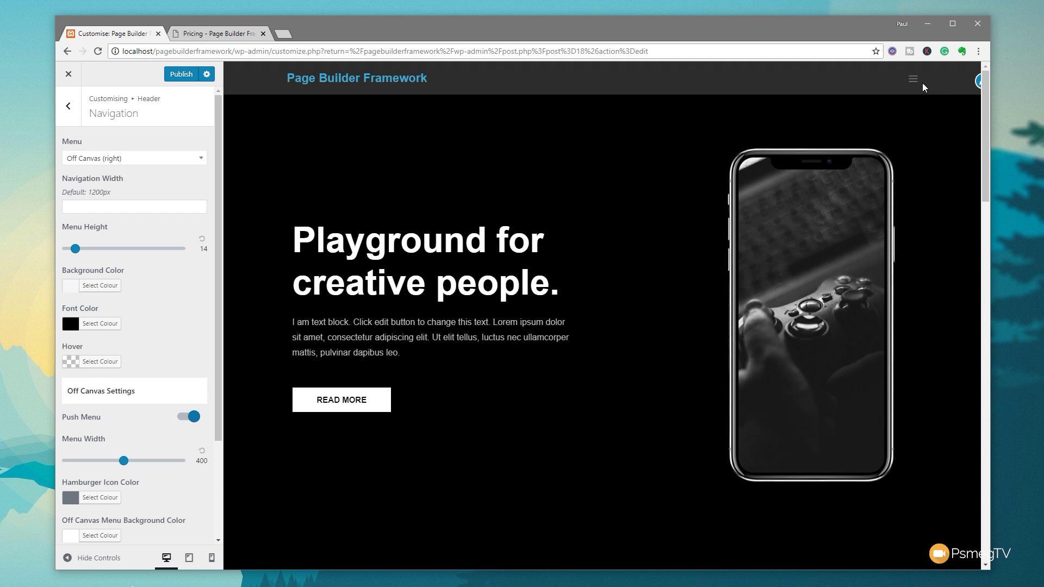
{"action": "left_click", "coordinate": [913, 80]}
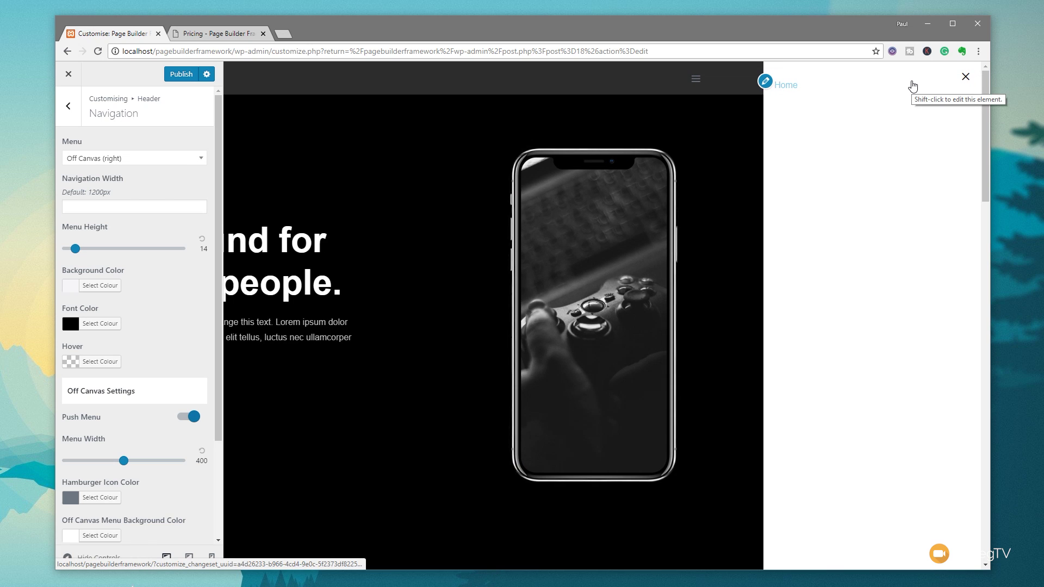
Step: Set the off-canvas menu's width to 300, and test opening and closing the menu in the page preview
{"action": "left_click", "coordinate": [965, 78]}
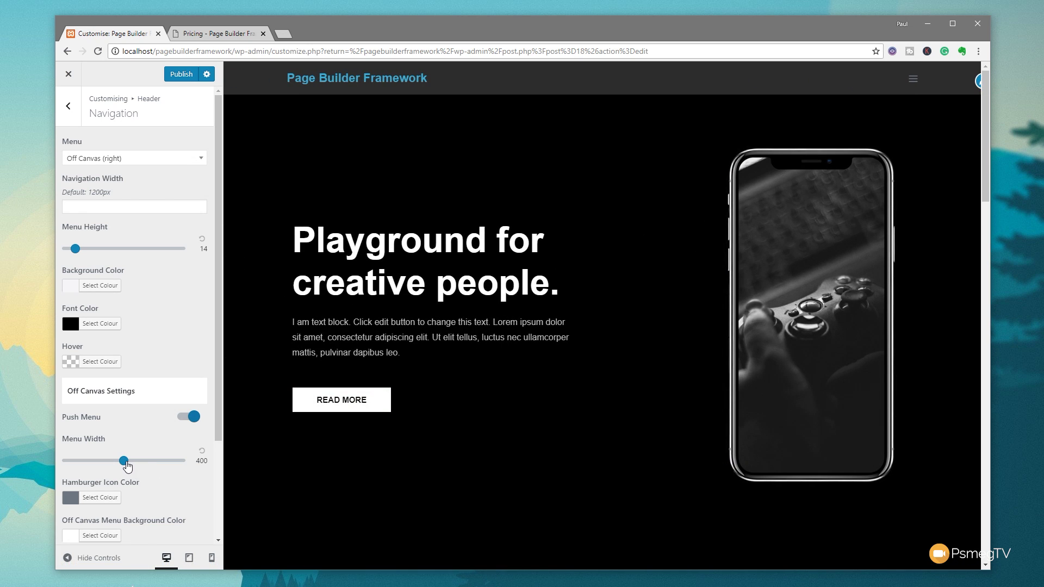
{"action": "left_click_drag", "start_coordinate": [124, 461], "coordinate": [69, 471]}
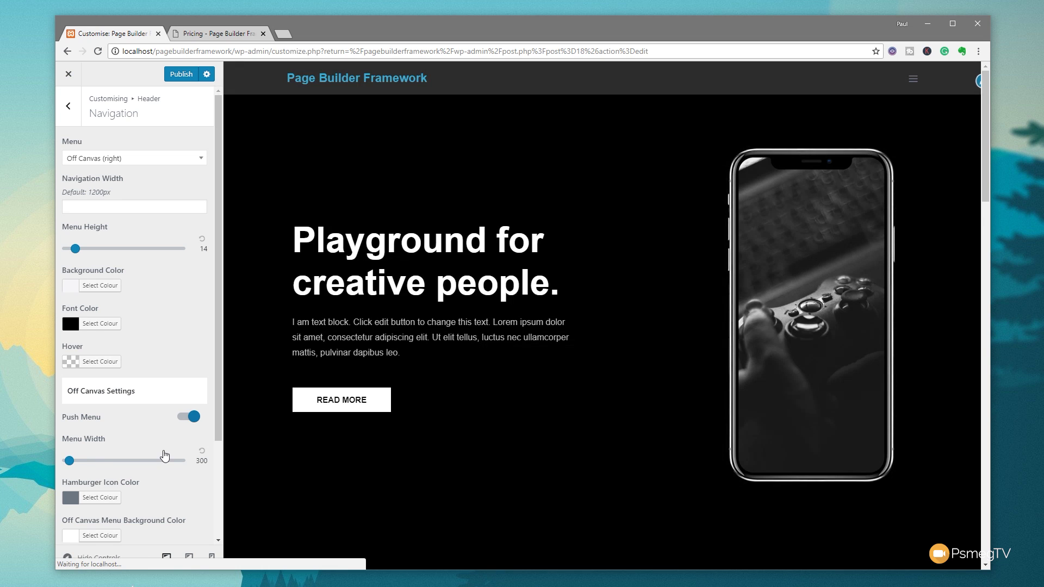
{"action": "left_click", "coordinate": [913, 79]}
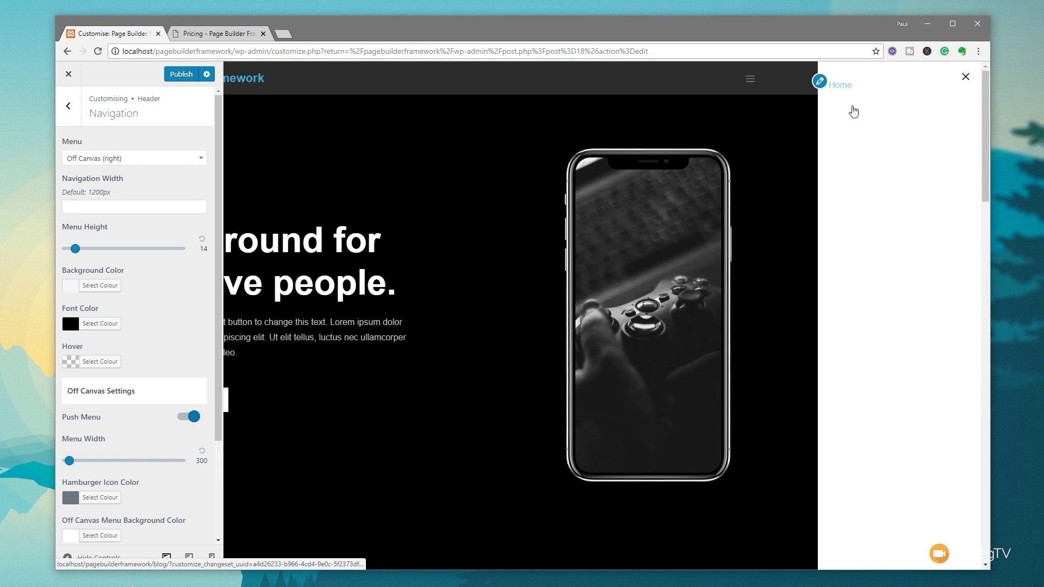
{"action": "left_click", "coordinate": [963, 80]}
Step: Disable Push Menu, switch the header navigation menu to Full Screen, and test it in the page preview
{"action": "left_click", "coordinate": [188, 416]}
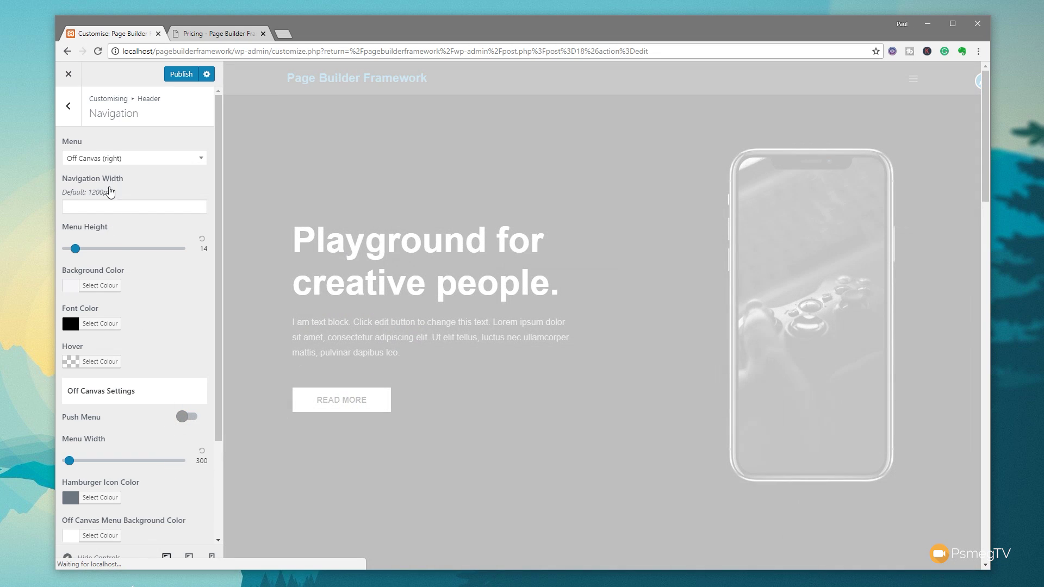
{"action": "left_click", "coordinate": [104, 159]}
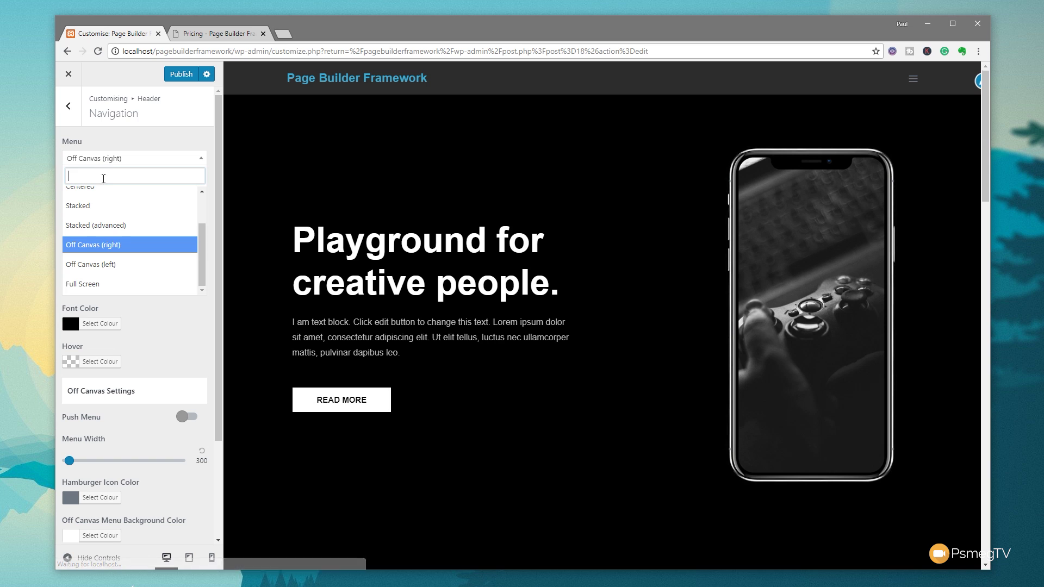
{"action": "left_click", "coordinate": [91, 284]}
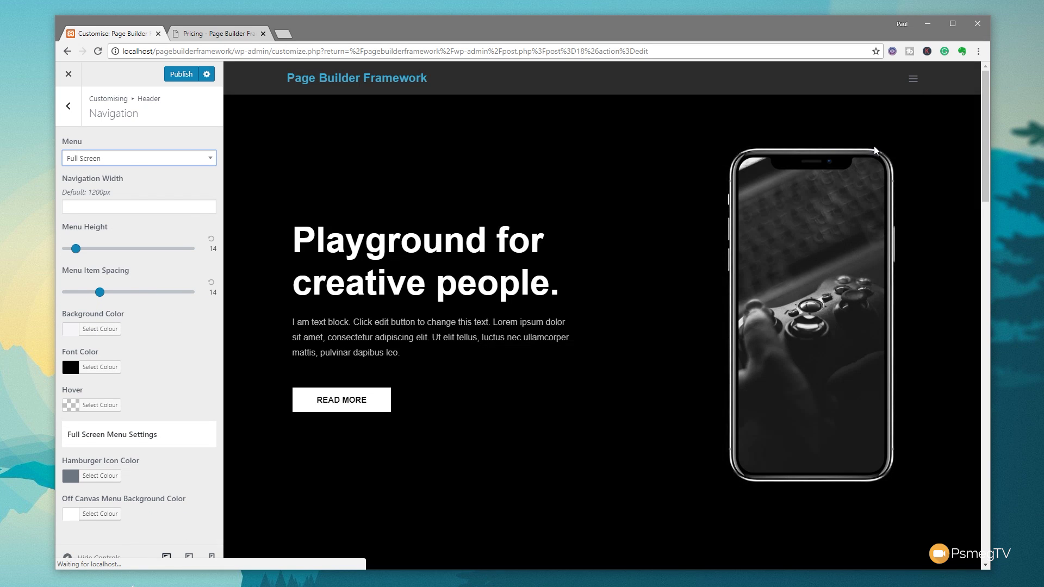
{"action": "left_click", "coordinate": [914, 80]}
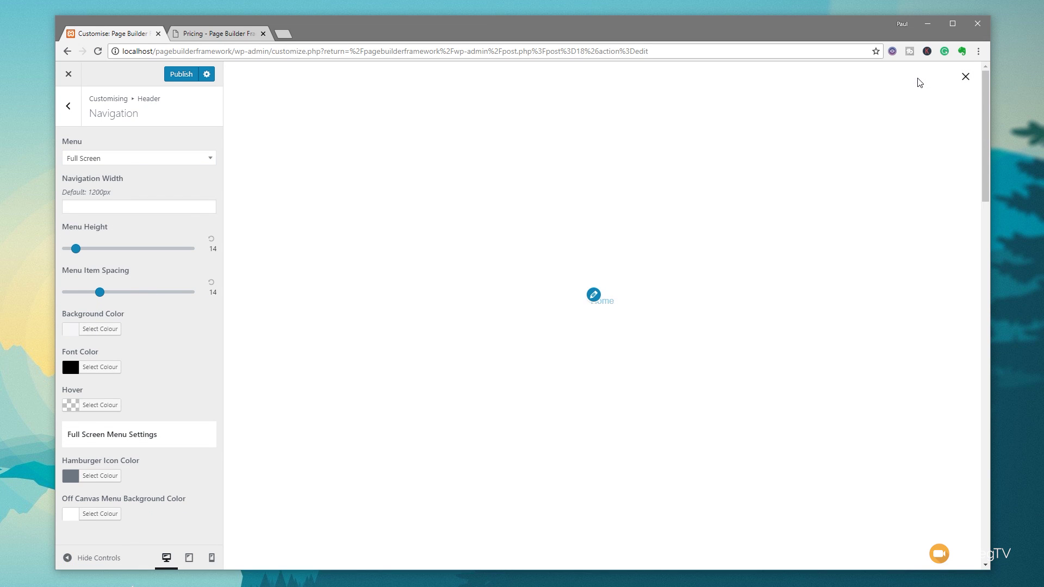
{"action": "left_click", "coordinate": [963, 79]}
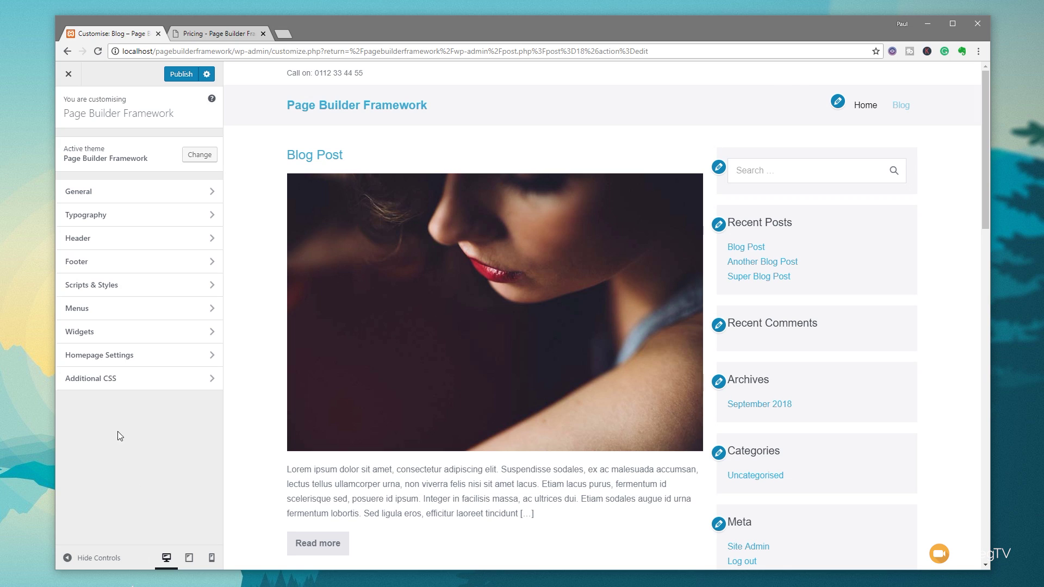
Step: In the general Social Media Links settings, enter # as the link for Facebook, Twitter, Google+, Pinterest and Youtube
{"action": "left_click", "coordinate": [99, 192]}
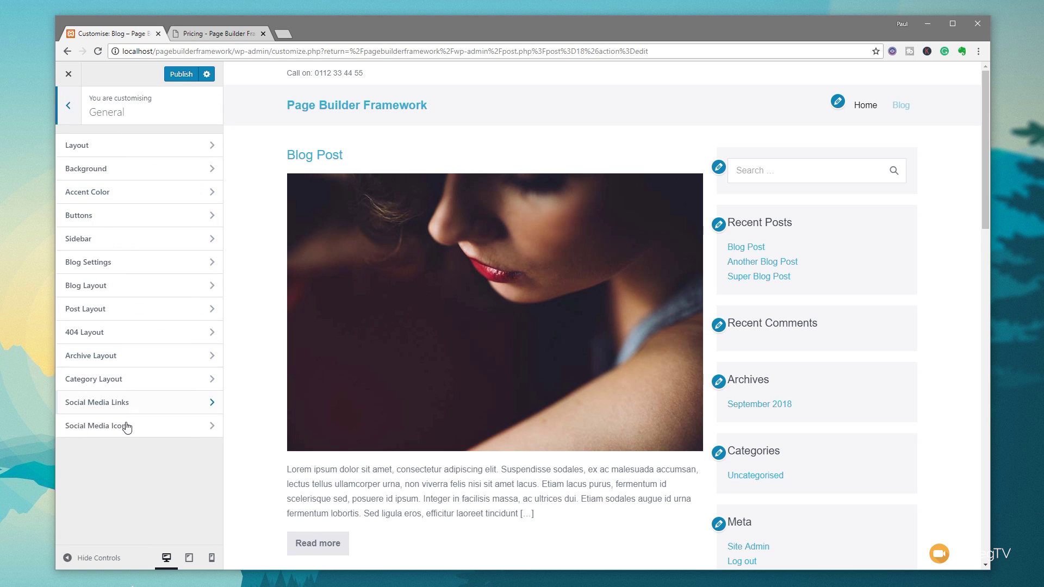
{"action": "left_click", "coordinate": [150, 404]}
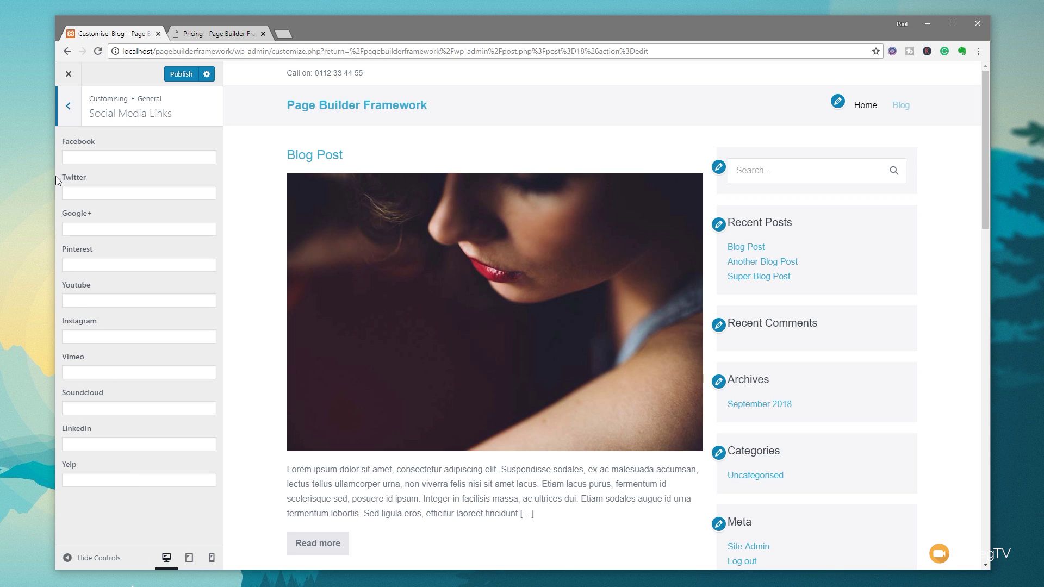
{"action": "left_click", "coordinate": [82, 156]}
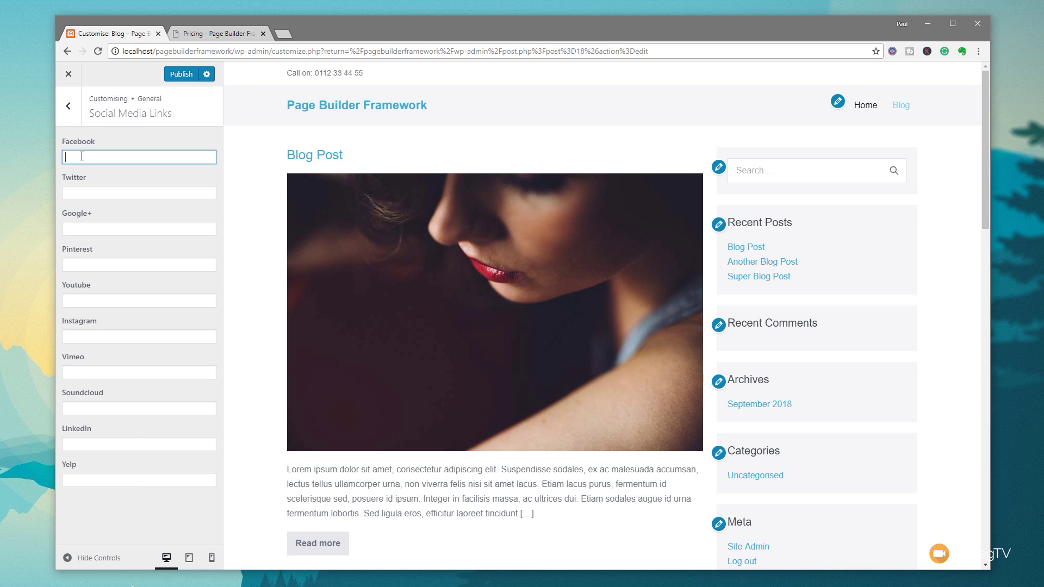
{"action": "type", "text": "#"}
{"action": "left_click", "coordinate": [83, 193]}
{"action": "type", "text": "#"}
{"action": "left_click", "coordinate": [90, 229]}
{"action": "type", "text": "#"}
{"action": "left_click", "coordinate": [97, 262]}
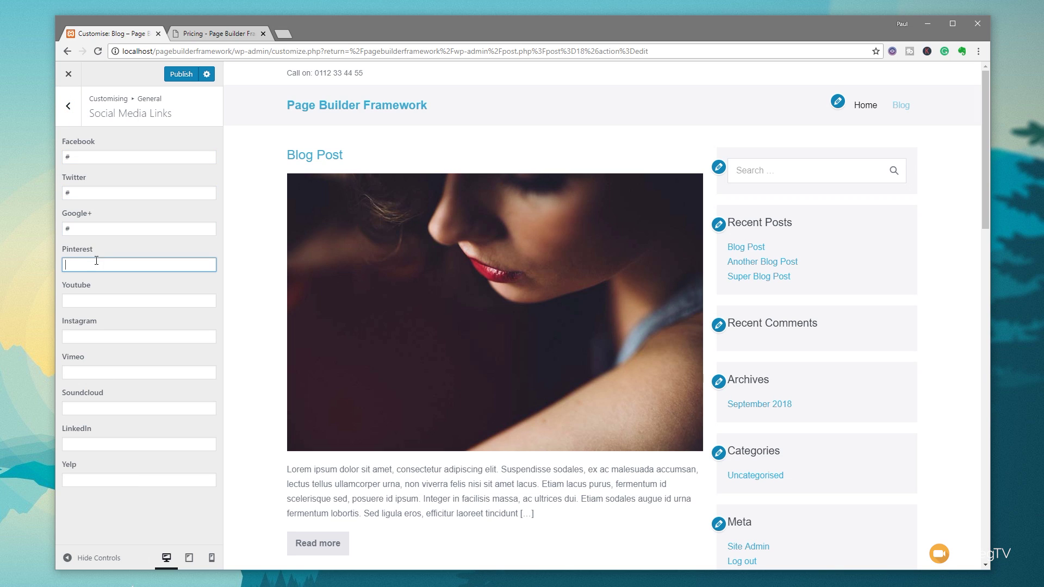
{"action": "type", "text": "#"}
{"action": "left_click", "coordinate": [98, 300]}
{"action": "type", "text": "#"}
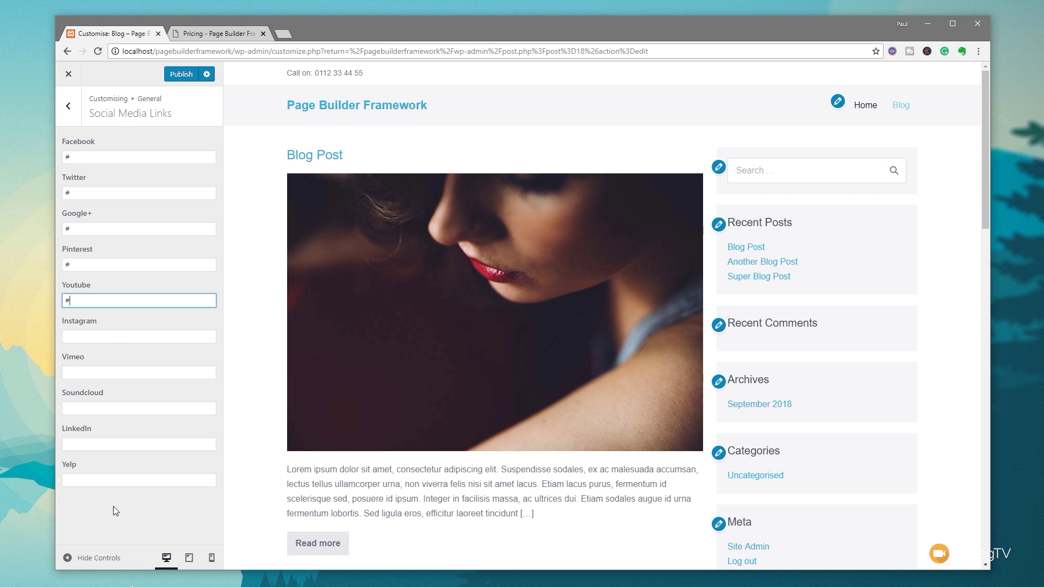
Step: Add the [social] shortcode to Column 2 of the header's Pre Header
{"action": "left_click", "coordinate": [69, 108]}
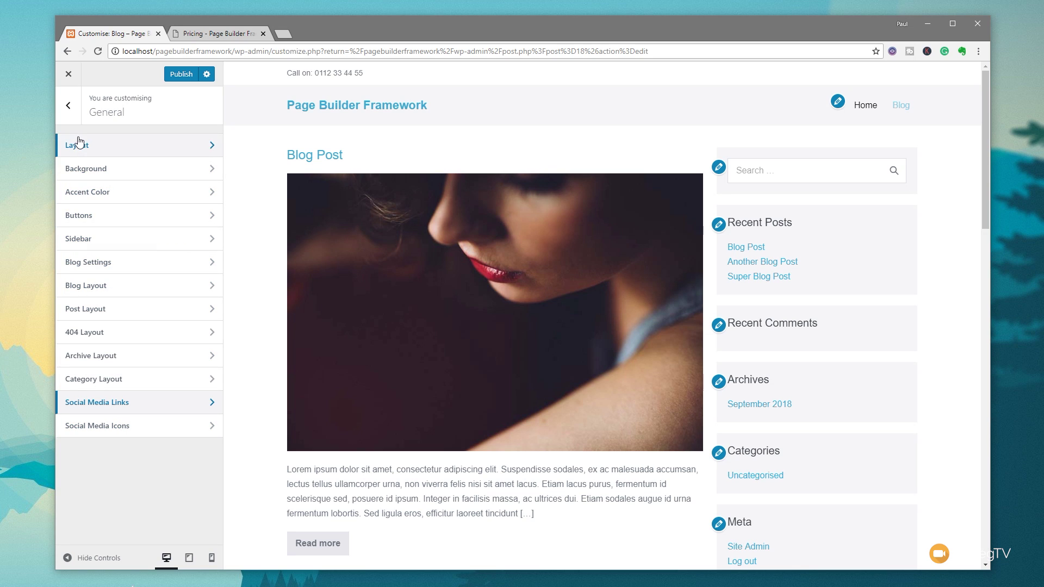
{"action": "left_click", "coordinate": [68, 108]}
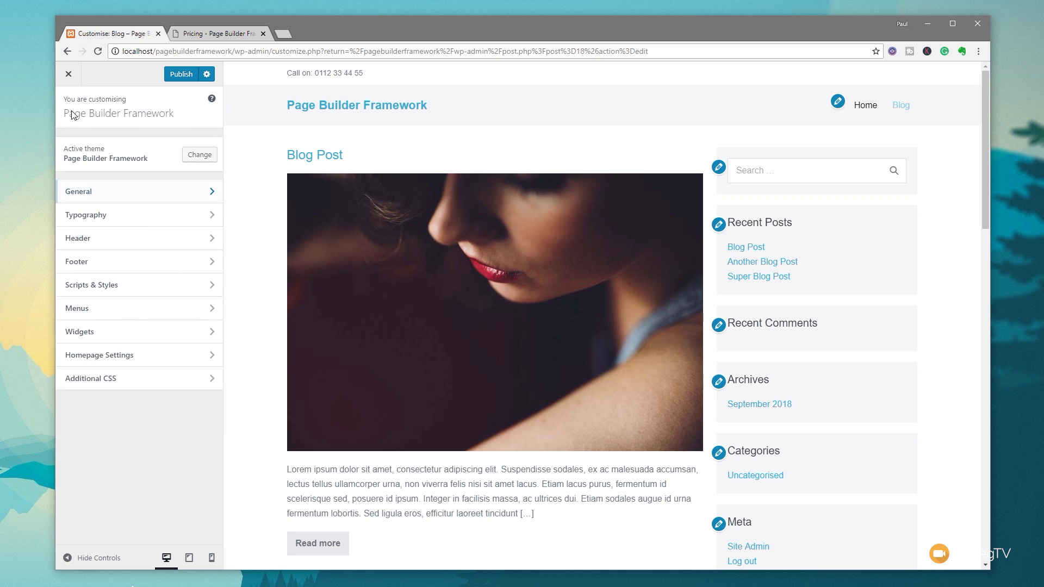
{"action": "left_click", "coordinate": [95, 245]}
{"action": "left_click", "coordinate": [114, 309]}
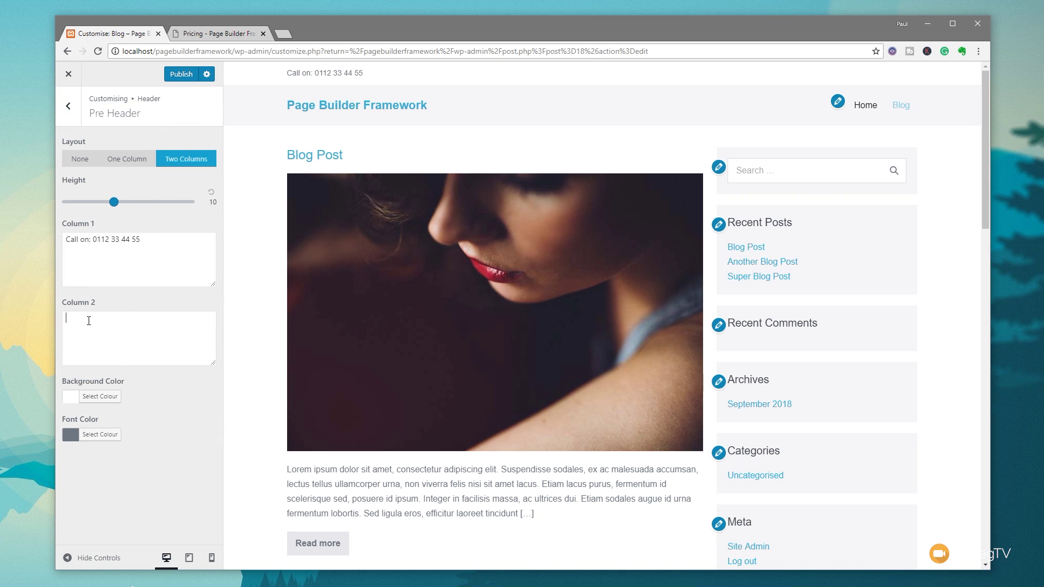
{"action": "type", "text": "[social]"}
Step: In the general Social Media Icons settings, enable the Facebook, Twitter, Google+, Pinterest and Youtube icons
{"action": "left_click", "coordinate": [72, 109]}
{"action": "left_click", "coordinate": [72, 109]}
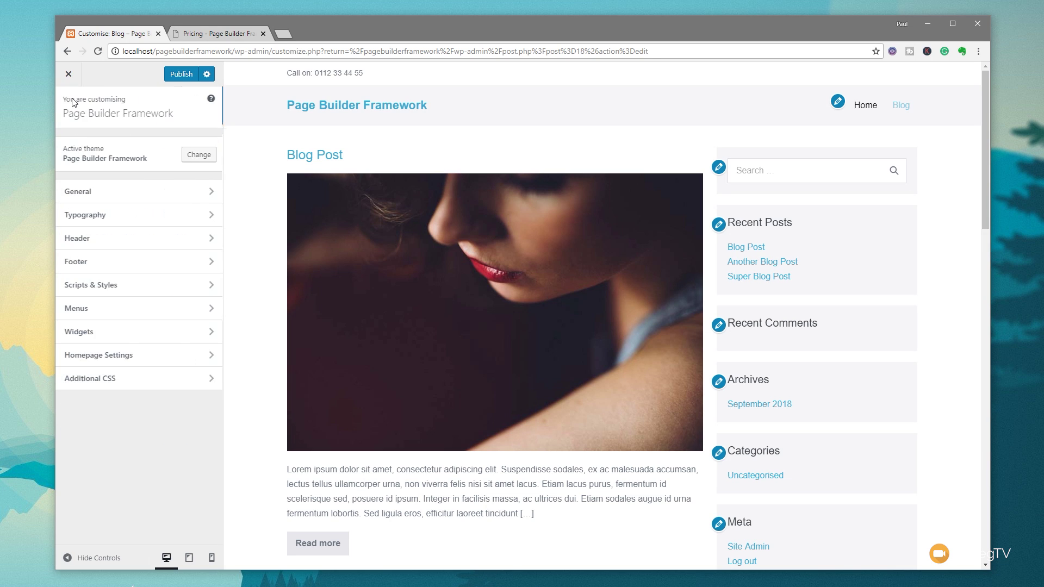
{"action": "left_click", "coordinate": [101, 195]}
{"action": "left_click", "coordinate": [128, 426]}
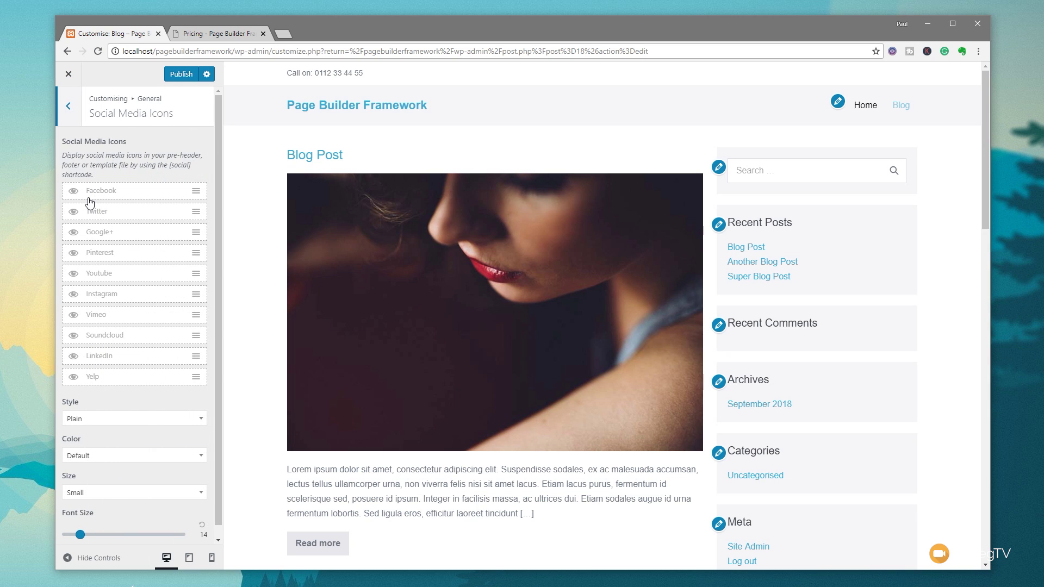
{"action": "left_click", "coordinate": [74, 190]}
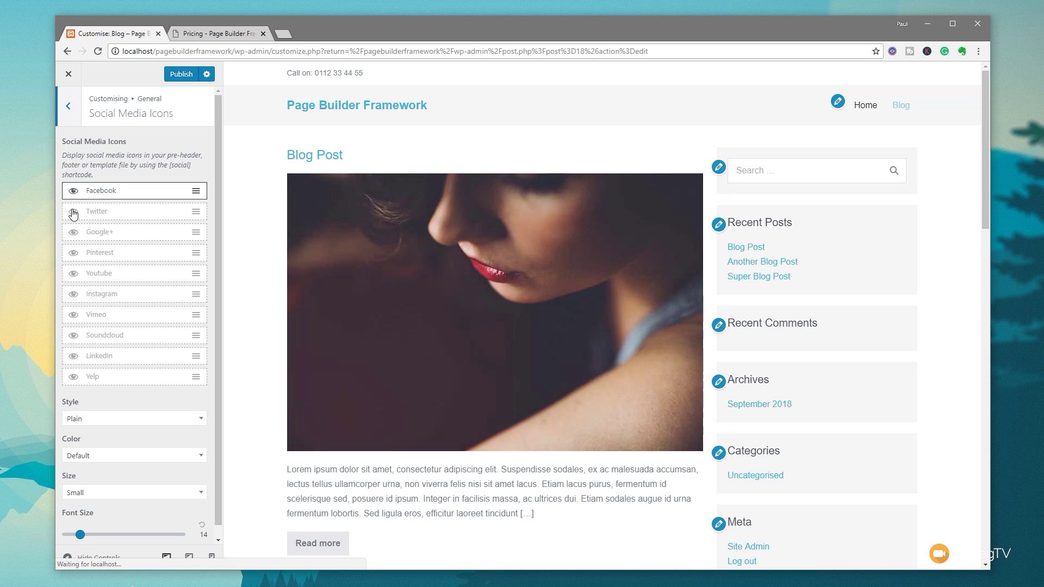
{"action": "left_click", "coordinate": [74, 211]}
{"action": "left_click", "coordinate": [73, 231]}
{"action": "left_click", "coordinate": [74, 253]}
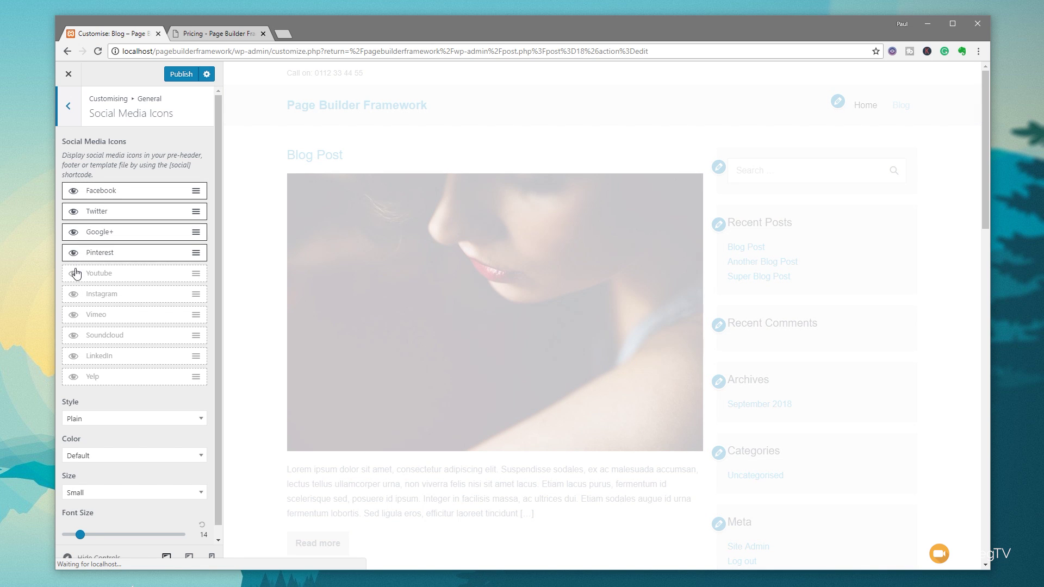
{"action": "left_click", "coordinate": [73, 274]}
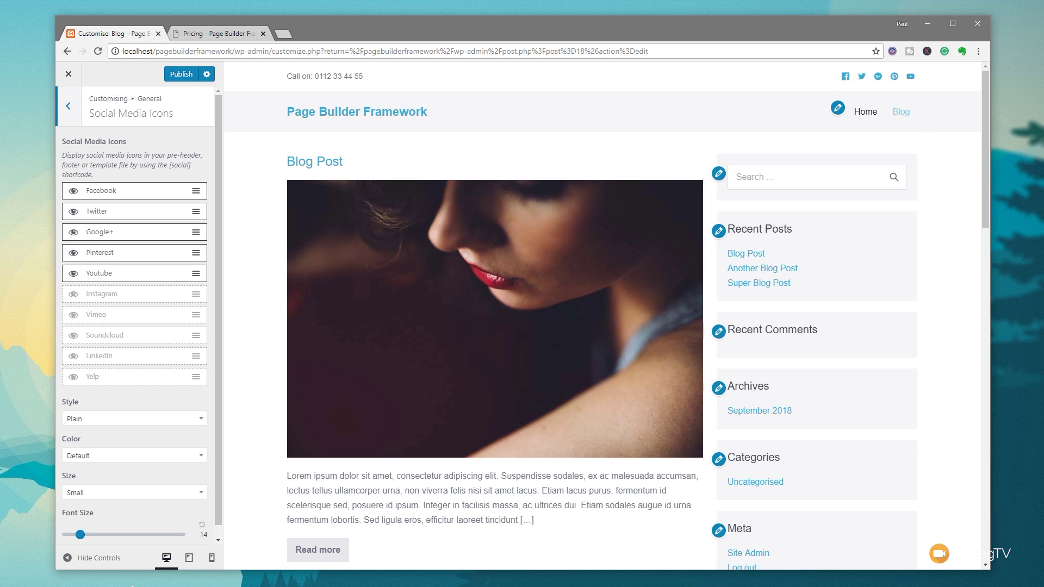
Step: Set the social media icons' style to Boxed and their colour to Brand Colors
{"action": "left_click", "coordinate": [126, 36]}
{"action": "scroll", "coordinate": [153, 396], "scroll_direction": "down", "scroll_amount": 1}
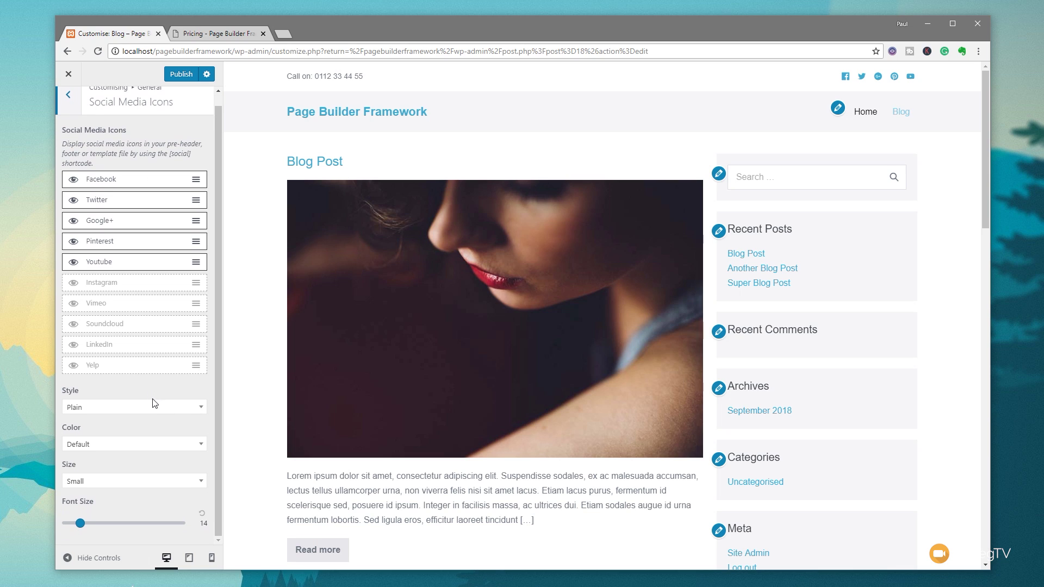
{"action": "left_click", "coordinate": [97, 413]}
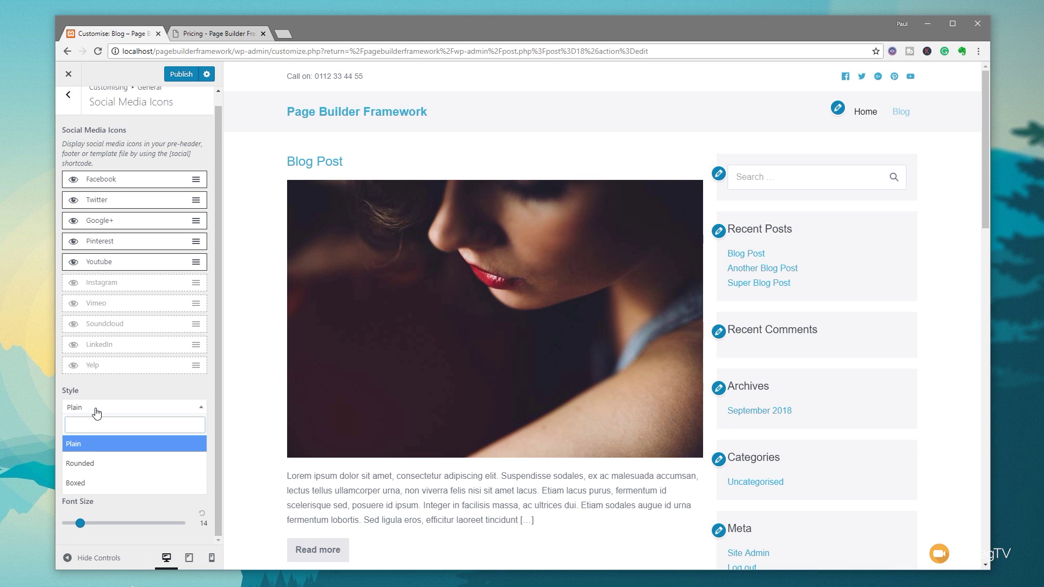
{"action": "left_click", "coordinate": [94, 489]}
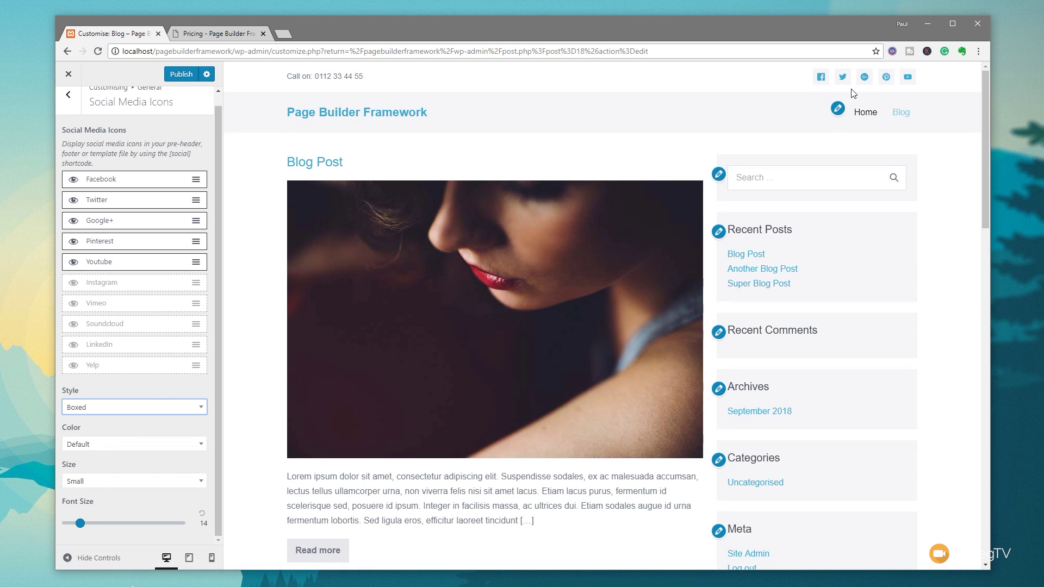
{"action": "left_click", "coordinate": [108, 450]}
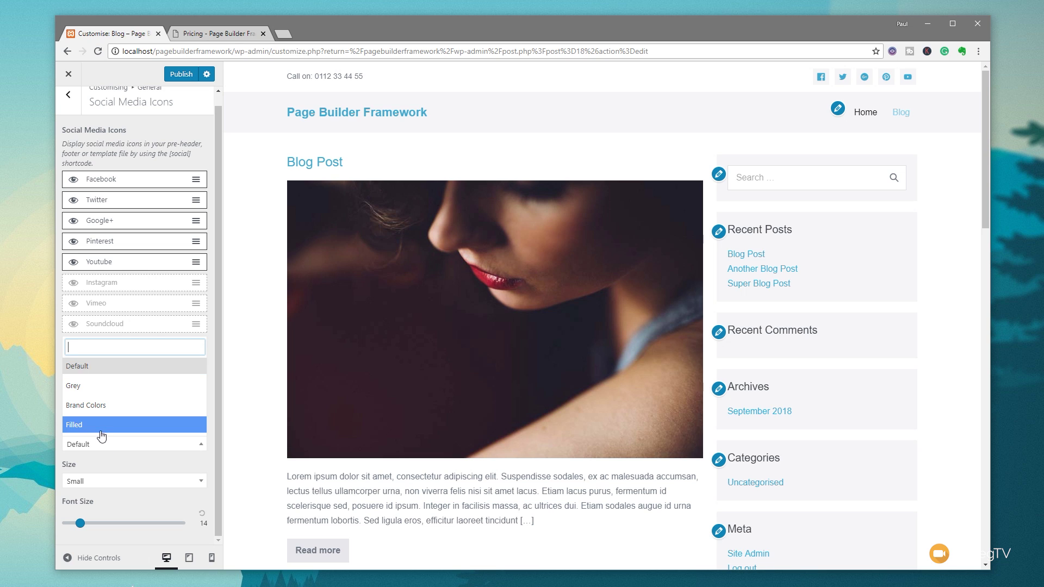
{"action": "left_click", "coordinate": [95, 407]}
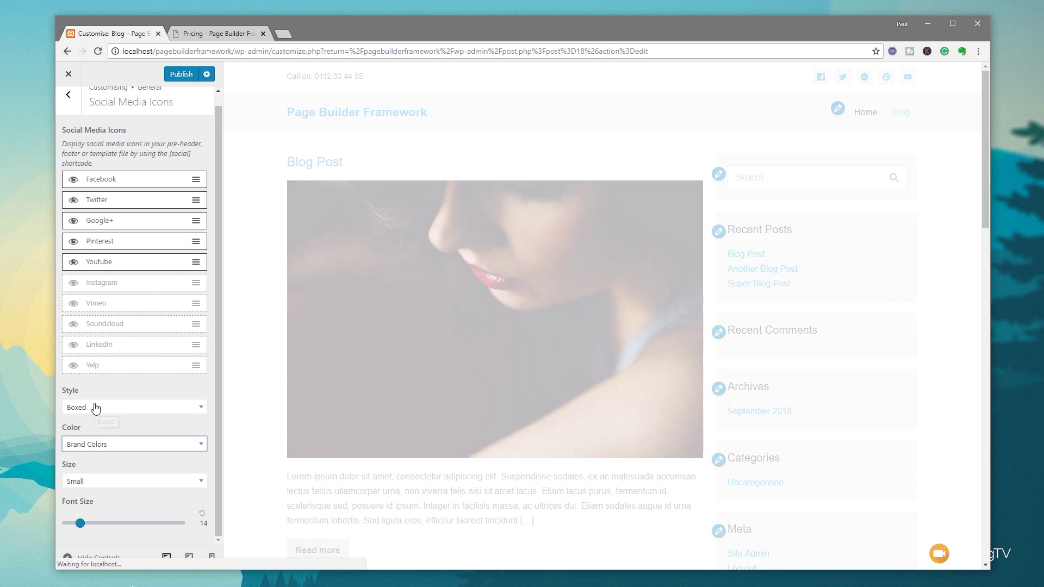
Step: Change the social media icons' style to Plain and increase their font size
{"action": "left_click", "coordinate": [93, 408]}
{"action": "left_click", "coordinate": [81, 444]}
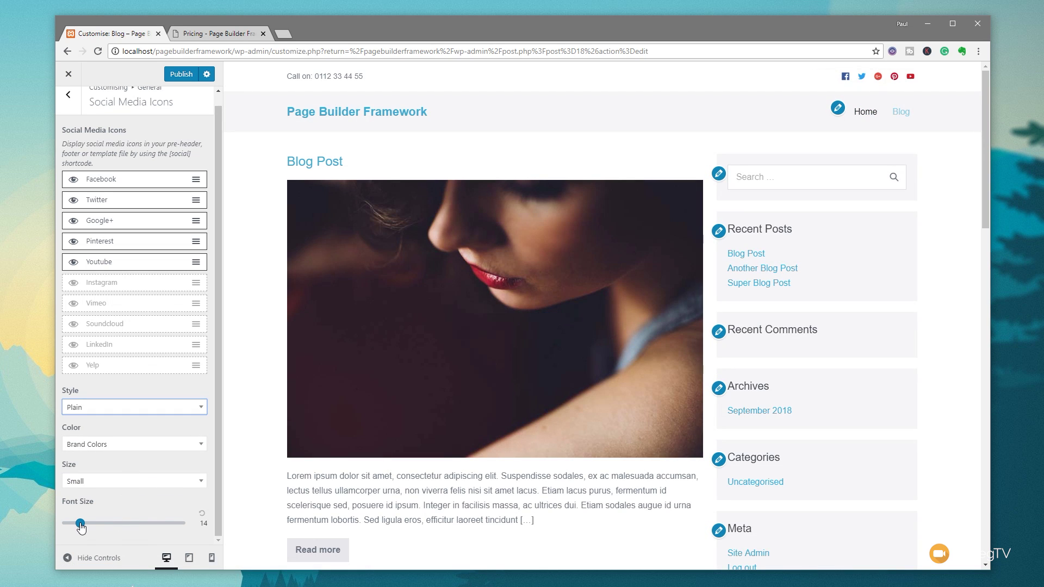
{"action": "left_click_drag", "start_coordinate": [80, 524], "coordinate": [113, 525]}
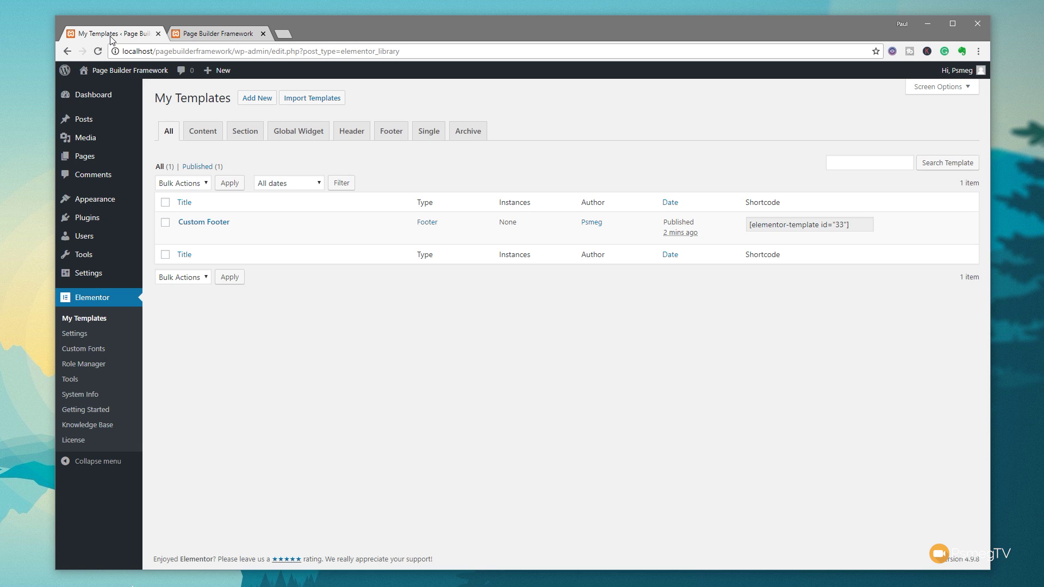
Step: Copy the shortcode of the Custom Footer template and open the theme customiser
{"action": "left_click", "coordinate": [854, 226]}
{"action": "key", "text": "ctrl+c"}
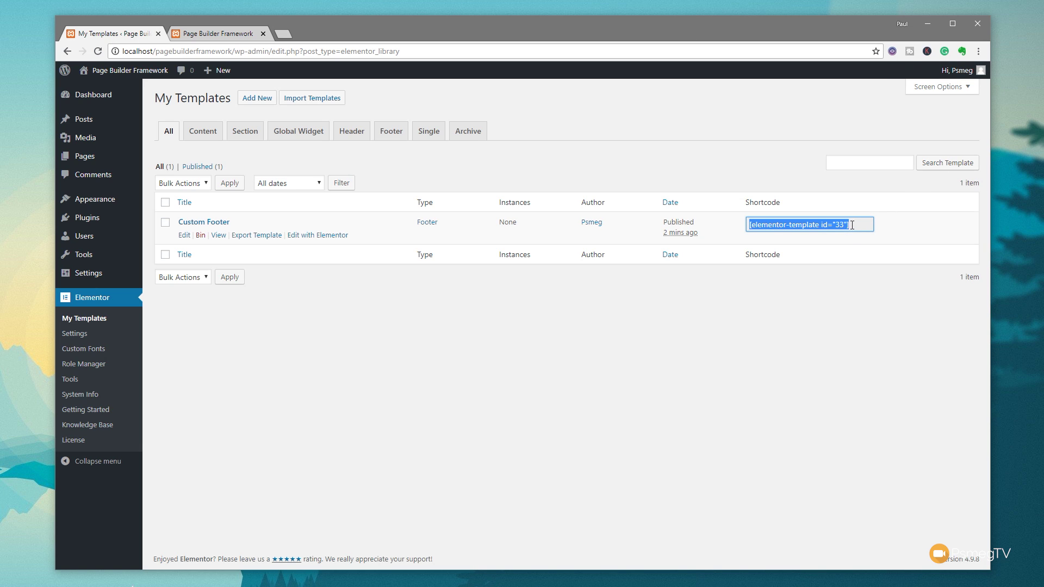
{"action": "mouse_move", "coordinate": [94, 206]}
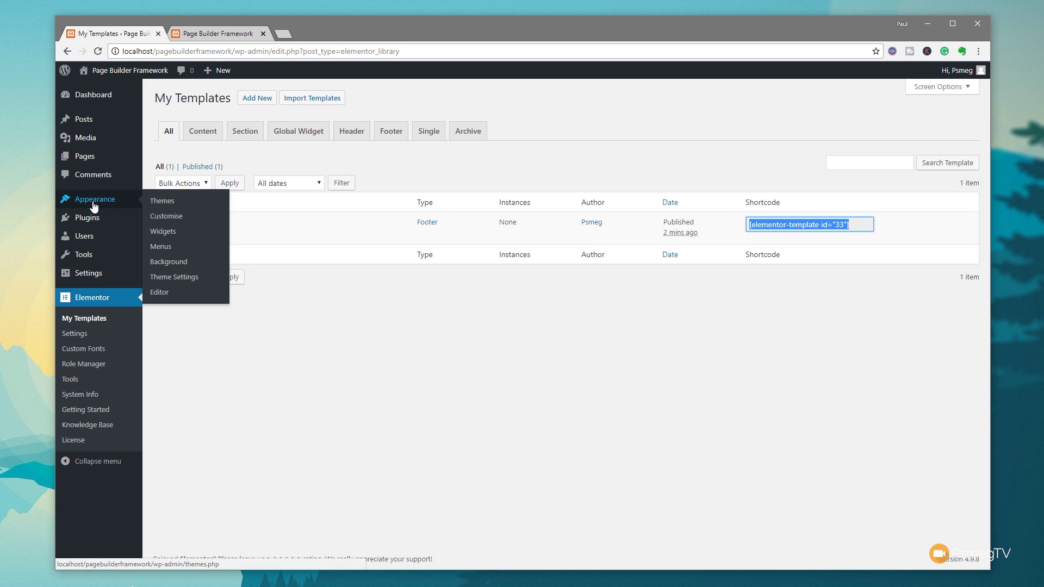
{"action": "left_click", "coordinate": [171, 218]}
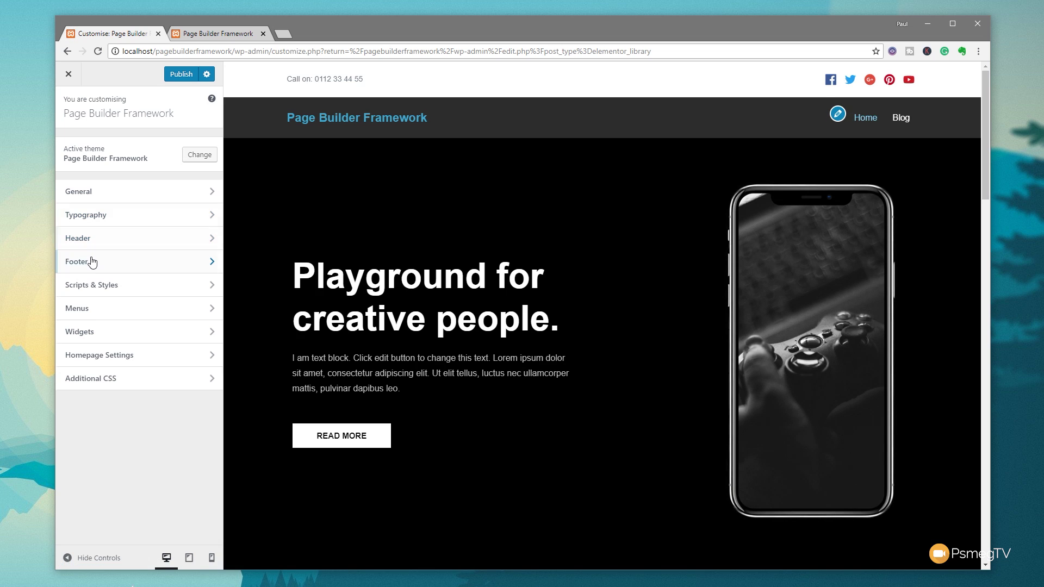
Step: Set the footer layout to None and paste the shortcode [elementor-template id="33"] as the Custom Footer
{"action": "left_click", "coordinate": [89, 262]}
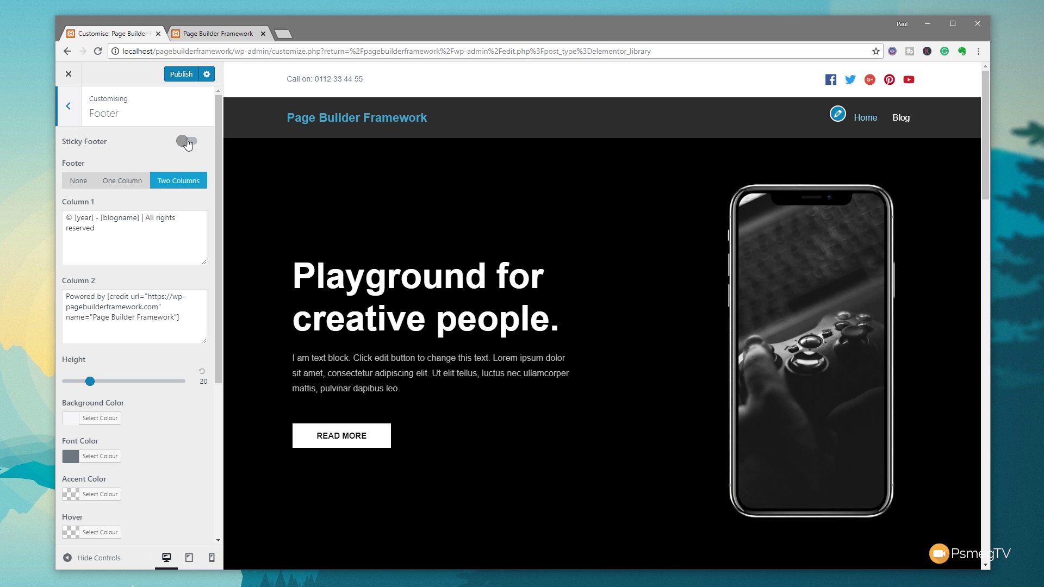
{"action": "scroll", "coordinate": [361, 426], "scroll_direction": "down", "scroll_amount": 15}
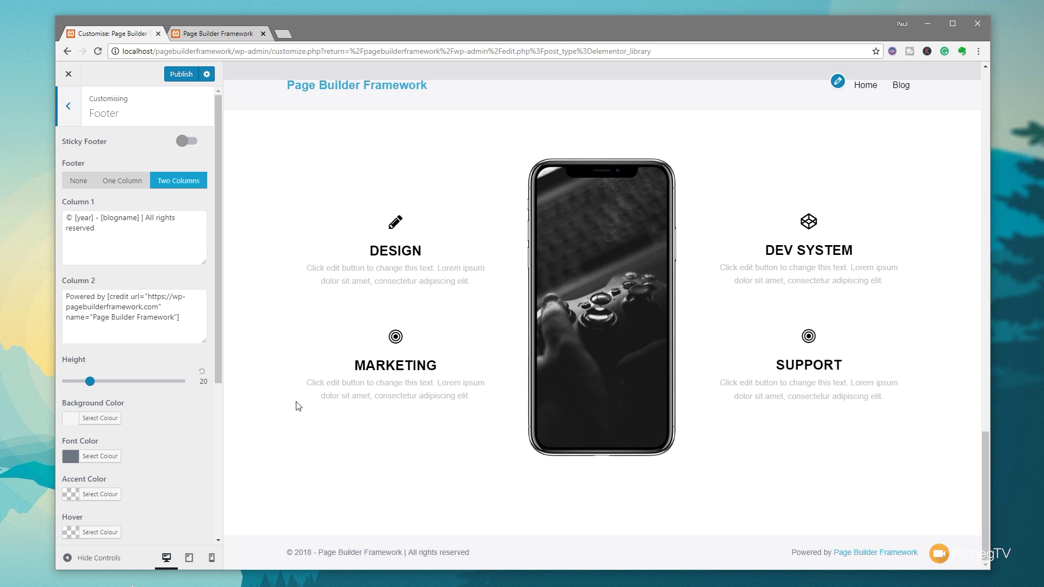
{"action": "left_click", "coordinate": [76, 184]}
{"action": "left_click", "coordinate": [125, 298]}
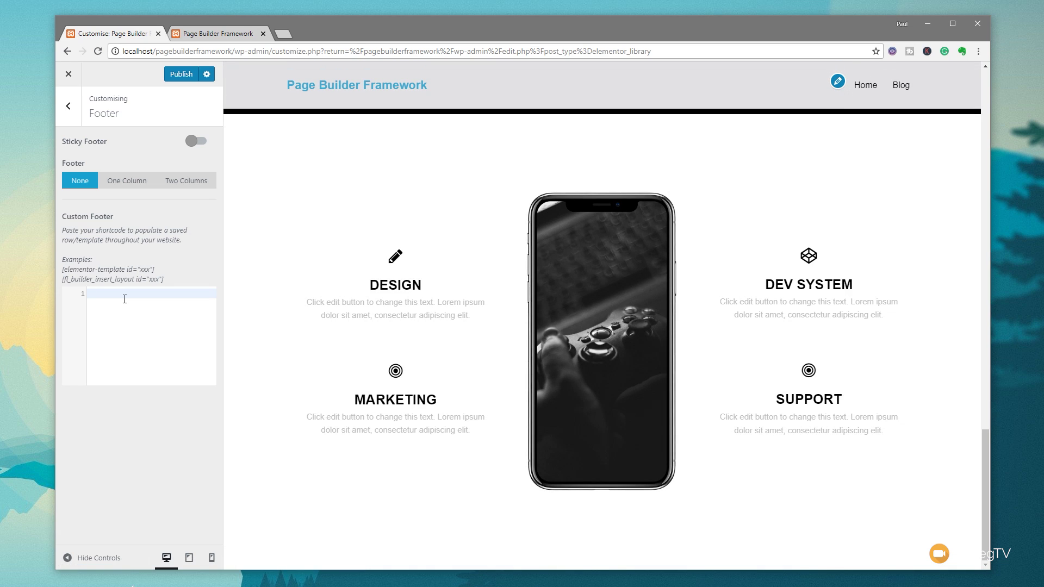
{"action": "key", "text": "ctrl+v"}
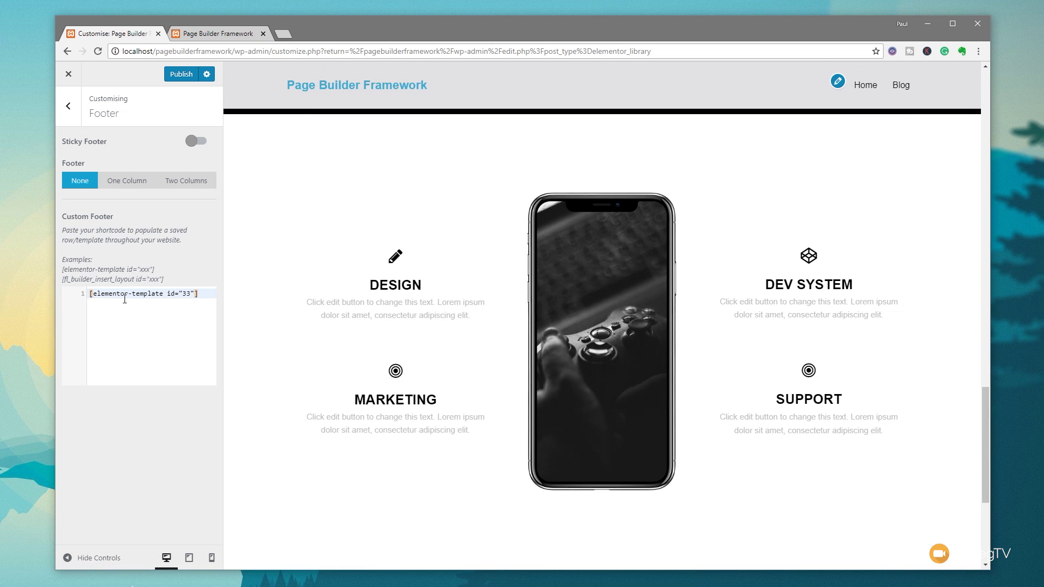
Step: Publish the custom footer, reload the live home page and check the footer at its end
{"action": "scroll", "coordinate": [440, 318], "scroll_direction": "down", "scroll_amount": 5}
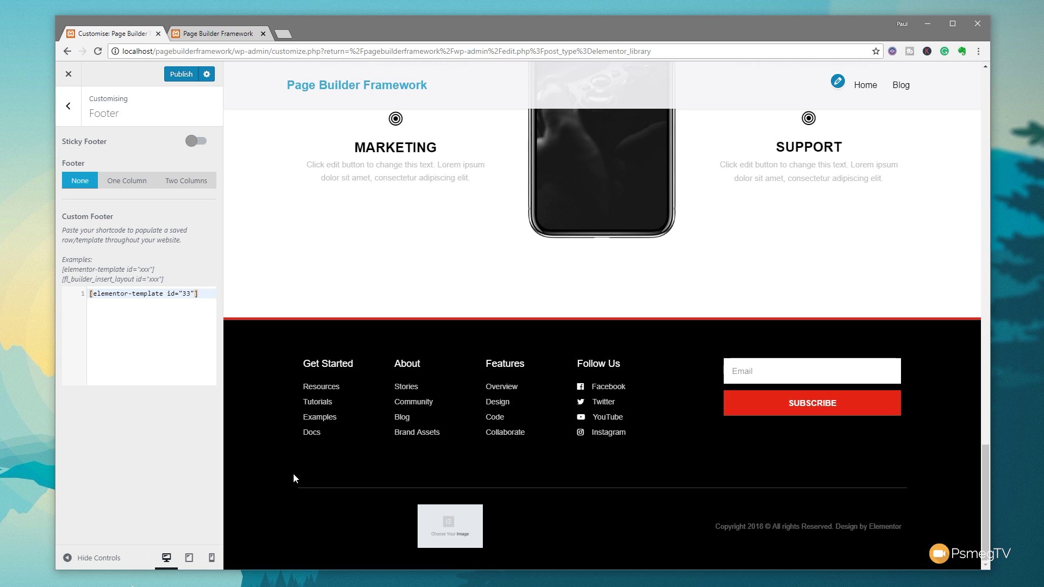
{"action": "left_click", "coordinate": [183, 72]}
{"action": "left_click", "coordinate": [214, 34]}
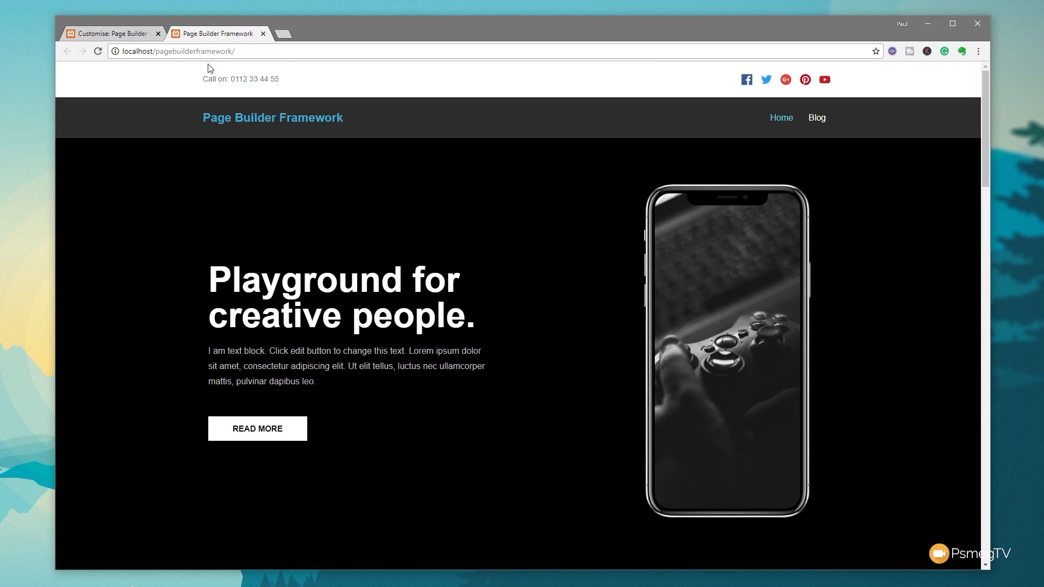
{"action": "left_click", "coordinate": [98, 51]}
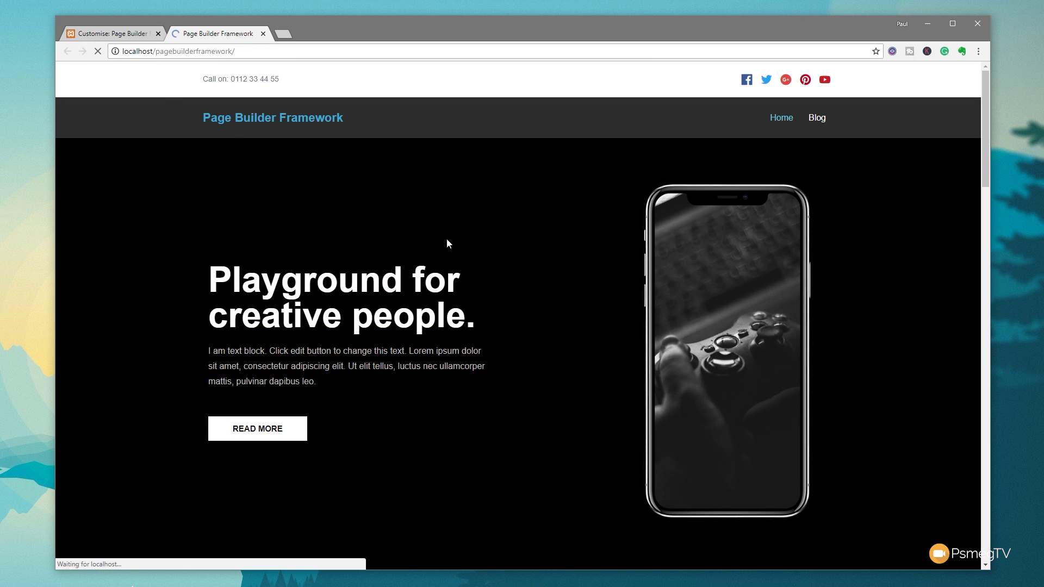
{"action": "scroll", "coordinate": [485, 258], "scroll_direction": "down", "scroll_amount": 19}
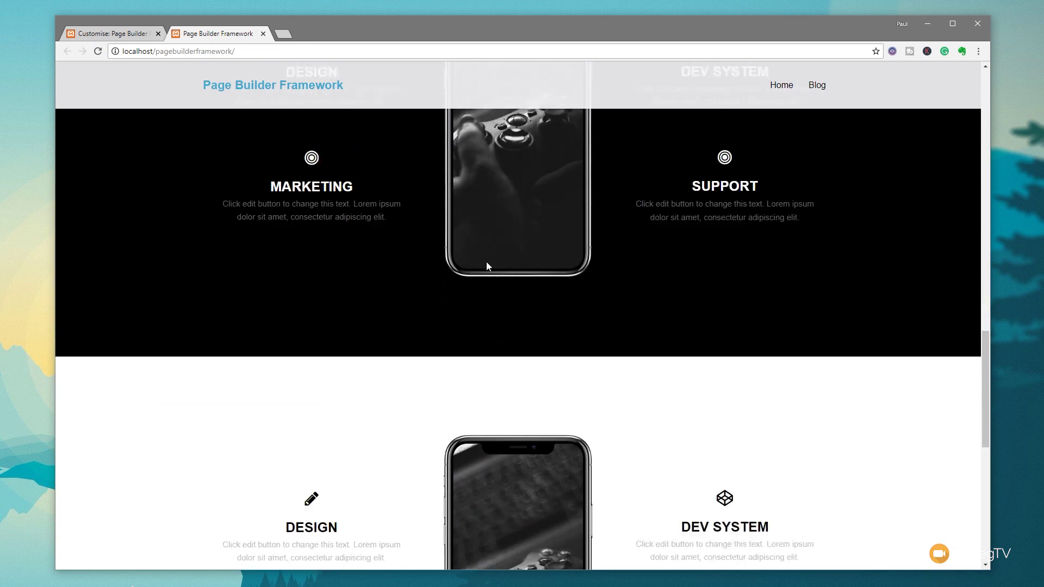
{"action": "scroll", "coordinate": [486, 262], "scroll_direction": "down", "scroll_amount": 9}
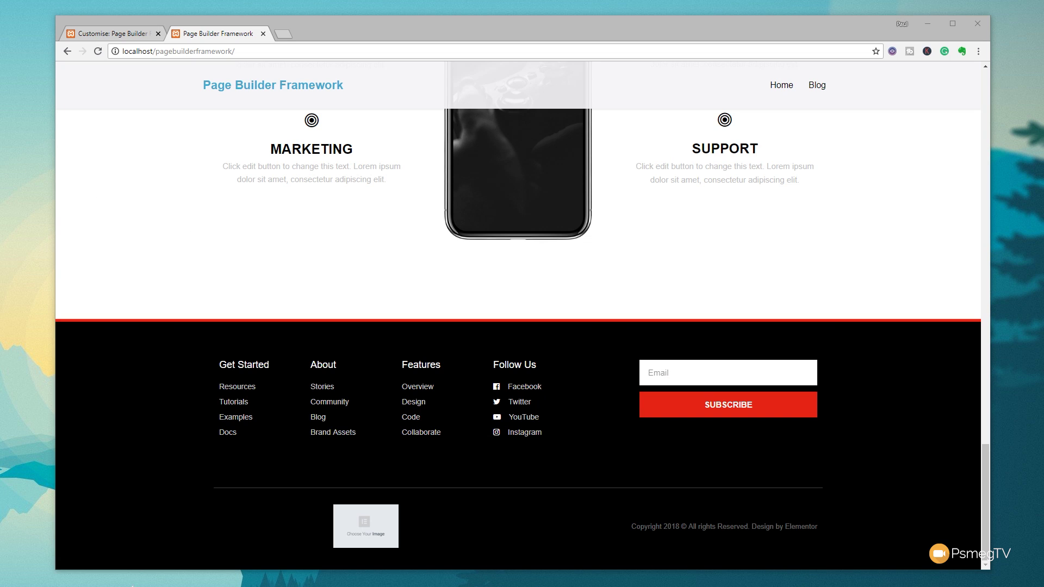
{"action": "left_click", "coordinate": [388, 31]}
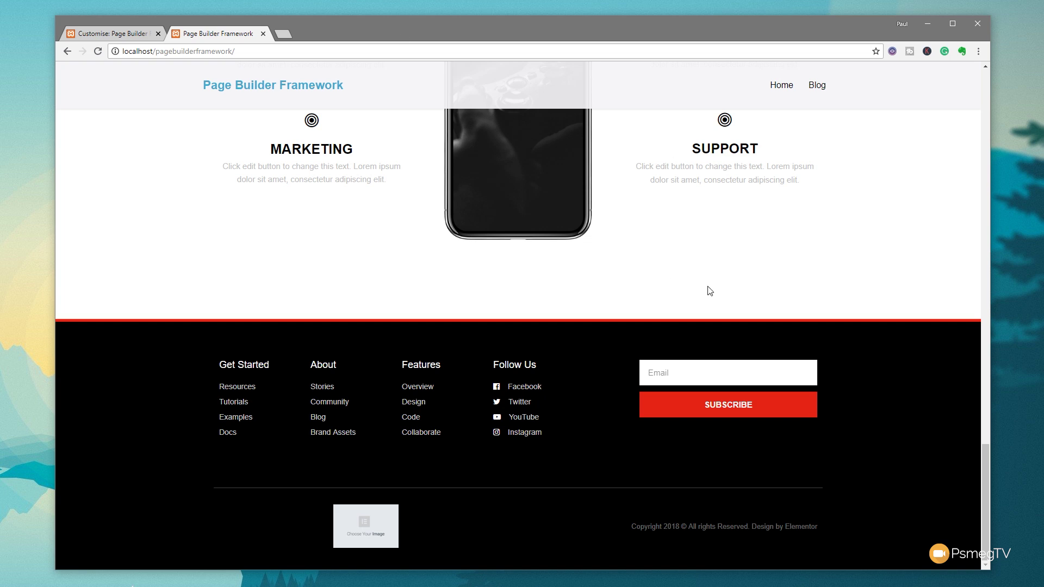
Step: Check the custom footer on the live Blog page and on the Super Blog Post page
{"action": "left_click_drag", "start_coordinate": [983, 455], "coordinate": [933, 102]}
{"action": "left_click_drag", "start_coordinate": [983, 129], "coordinate": [977, 81]}
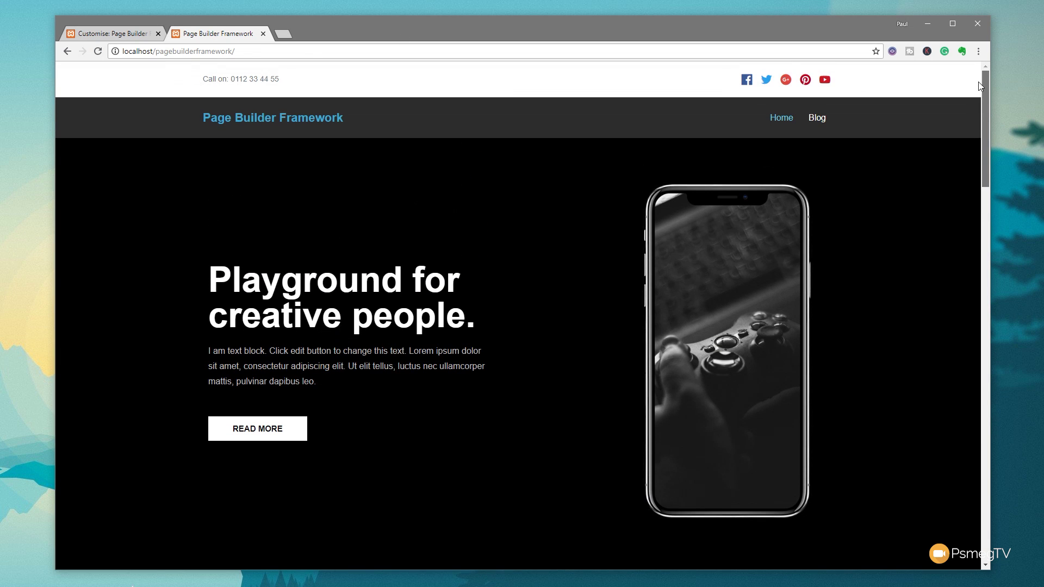
{"action": "left_click", "coordinate": [817, 118]}
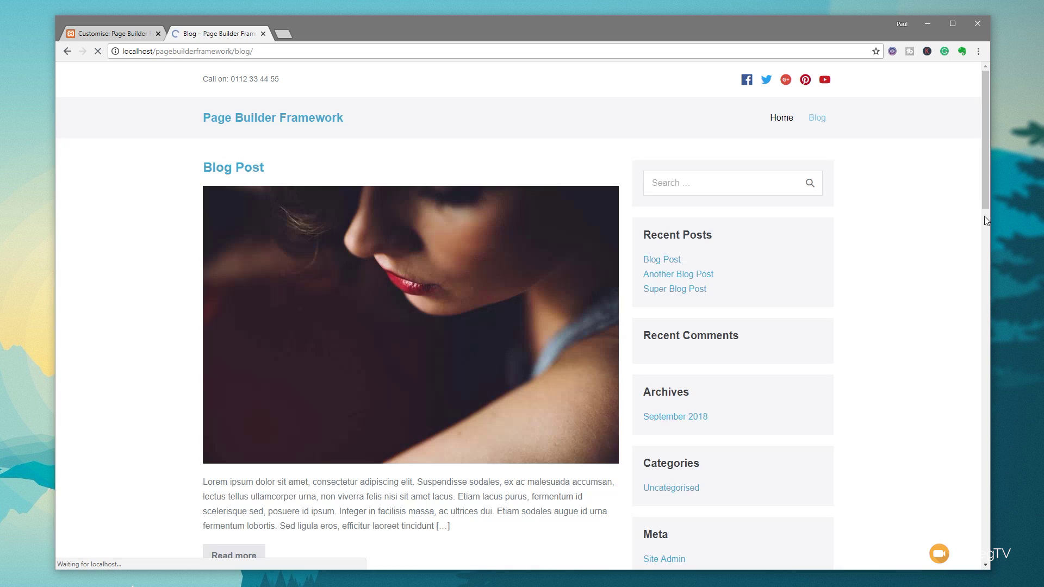
{"action": "left_click_drag", "start_coordinate": [984, 140], "coordinate": [1001, 497]}
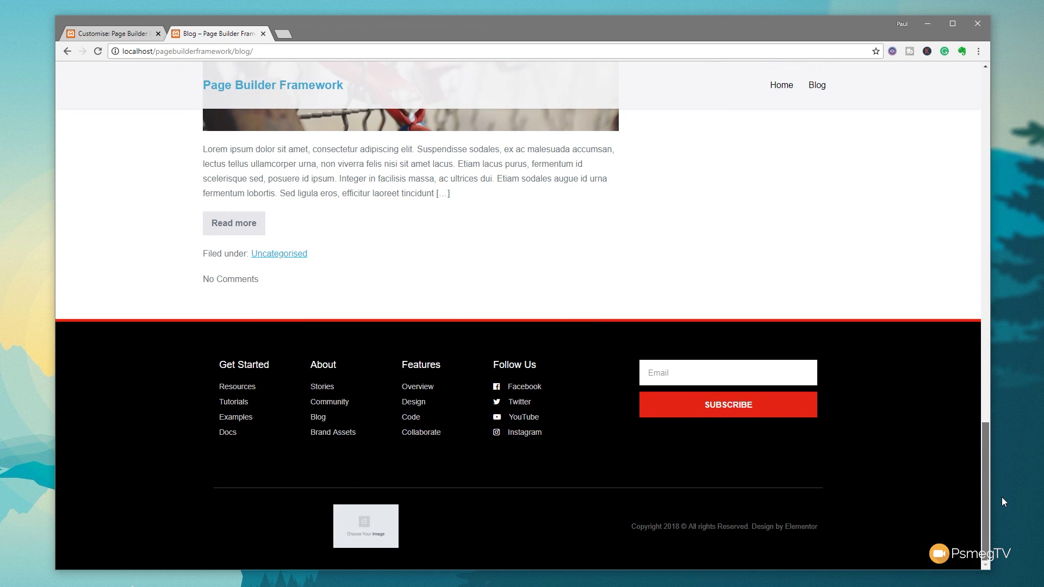
{"action": "left_click", "coordinate": [467, 128]}
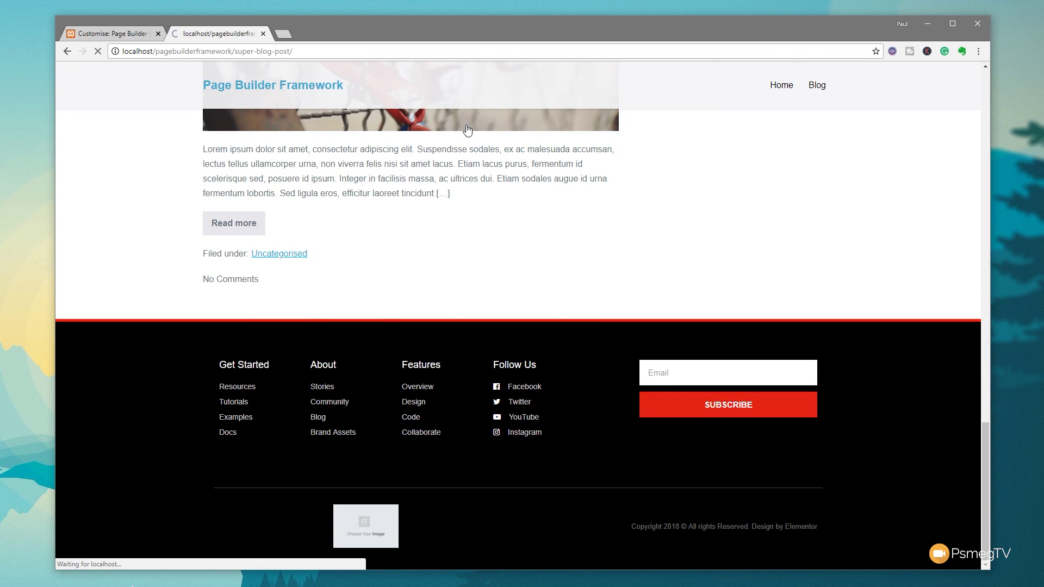
{"action": "scroll", "coordinate": [592, 391], "scroll_direction": "down", "scroll_amount": 10}
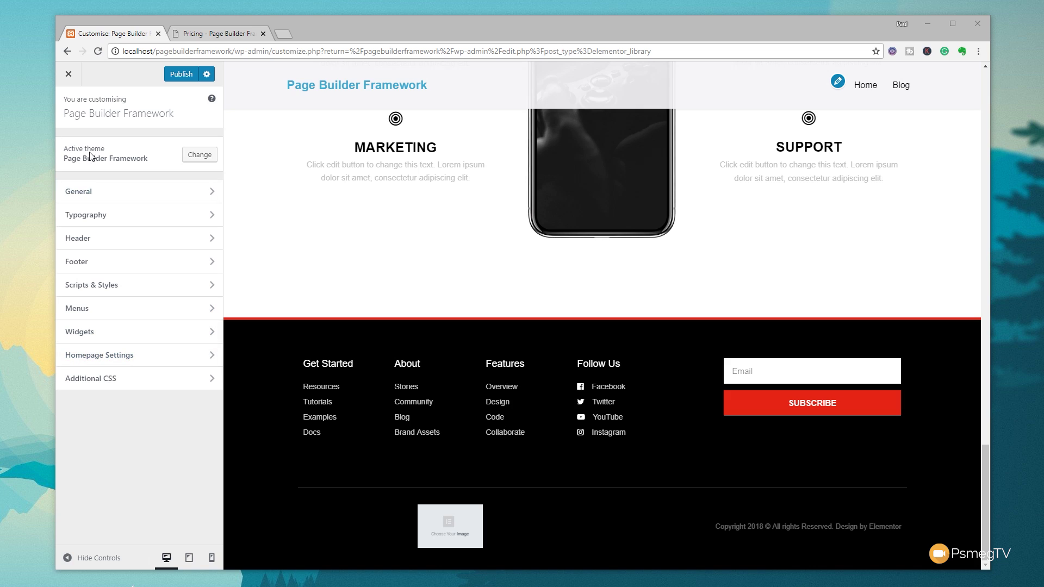
Step: View the 404 Layout options in the customiser's General settings
{"action": "left_click", "coordinate": [81, 191]}
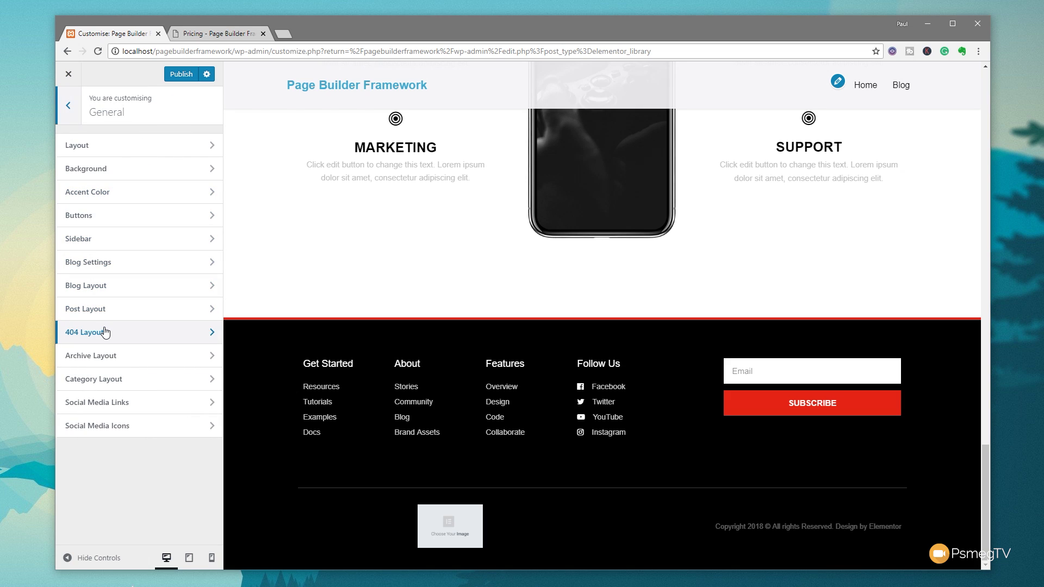
{"action": "left_click", "coordinate": [105, 332]}
{"action": "left_click", "coordinate": [110, 220]}
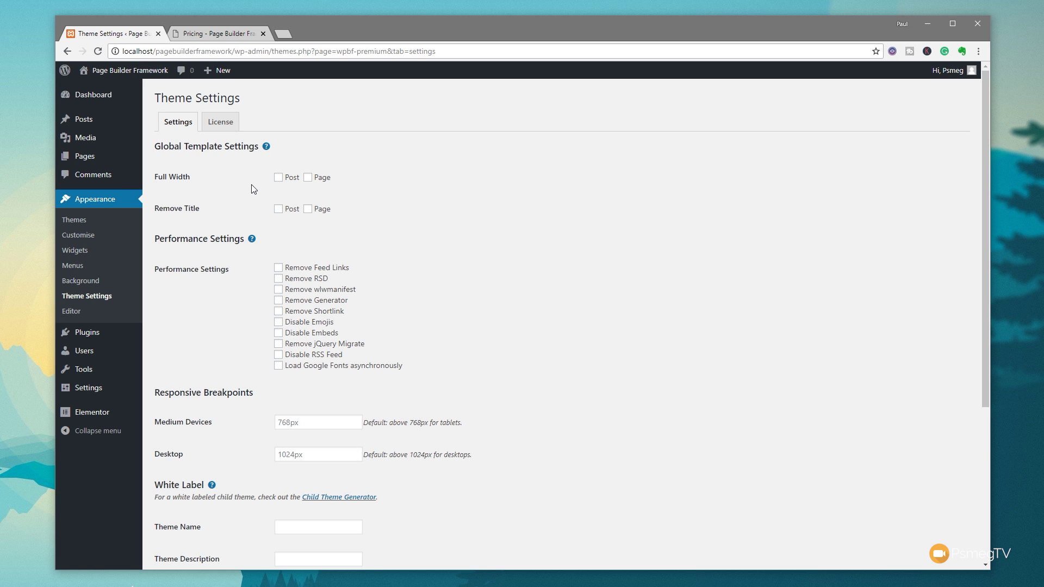
Step: Review the Performance Settings, Responsive Breakpoints and White Label options on the Theme Settings page
{"action": "scroll", "coordinate": [449, 302], "scroll_direction": "down", "scroll_amount": 2}
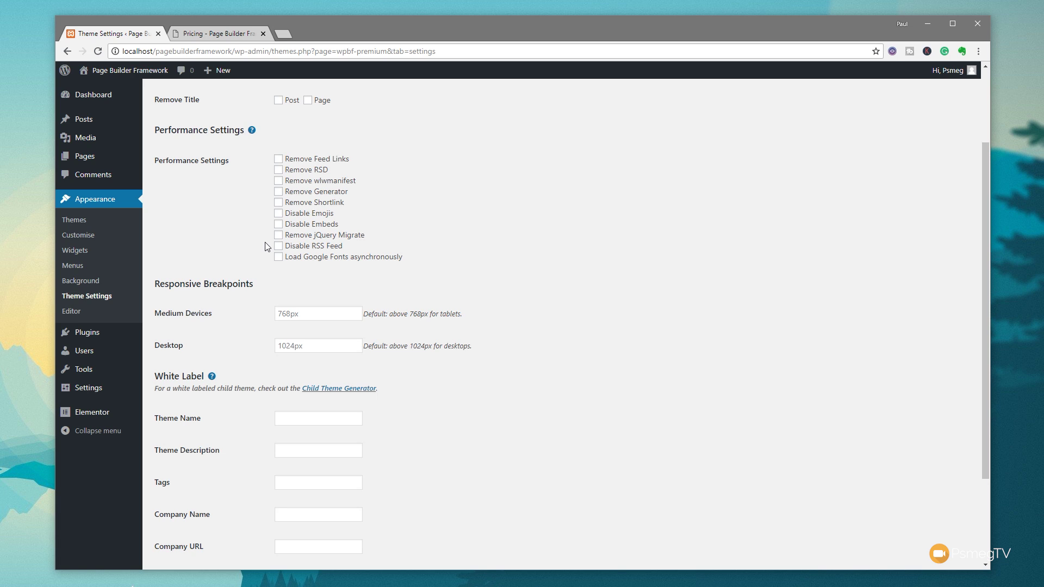
{"action": "scroll", "coordinate": [579, 325], "scroll_direction": "down", "scroll_amount": 1}
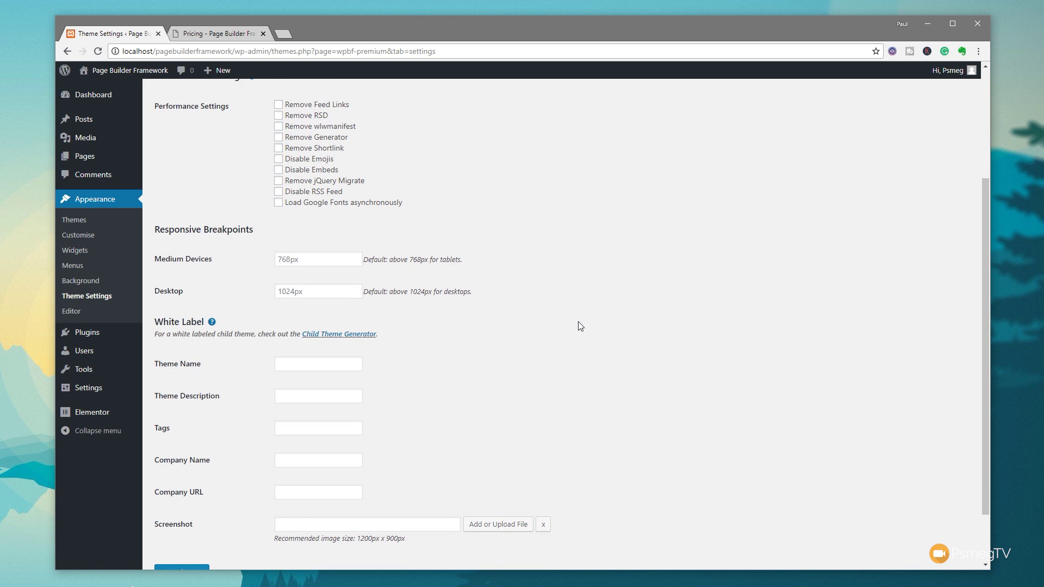
{"action": "scroll", "coordinate": [580, 326], "scroll_direction": "down", "scroll_amount": 1}
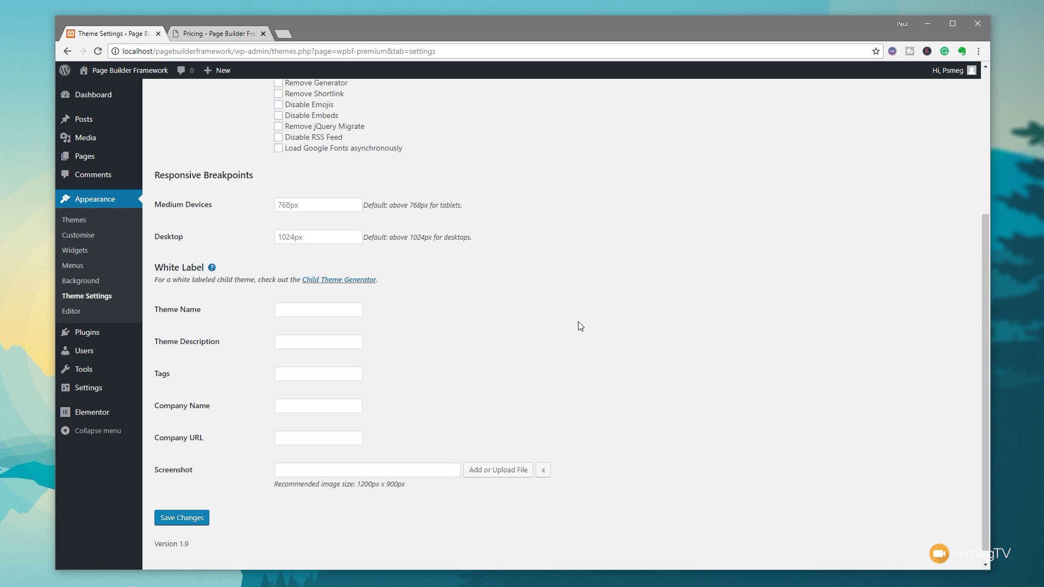